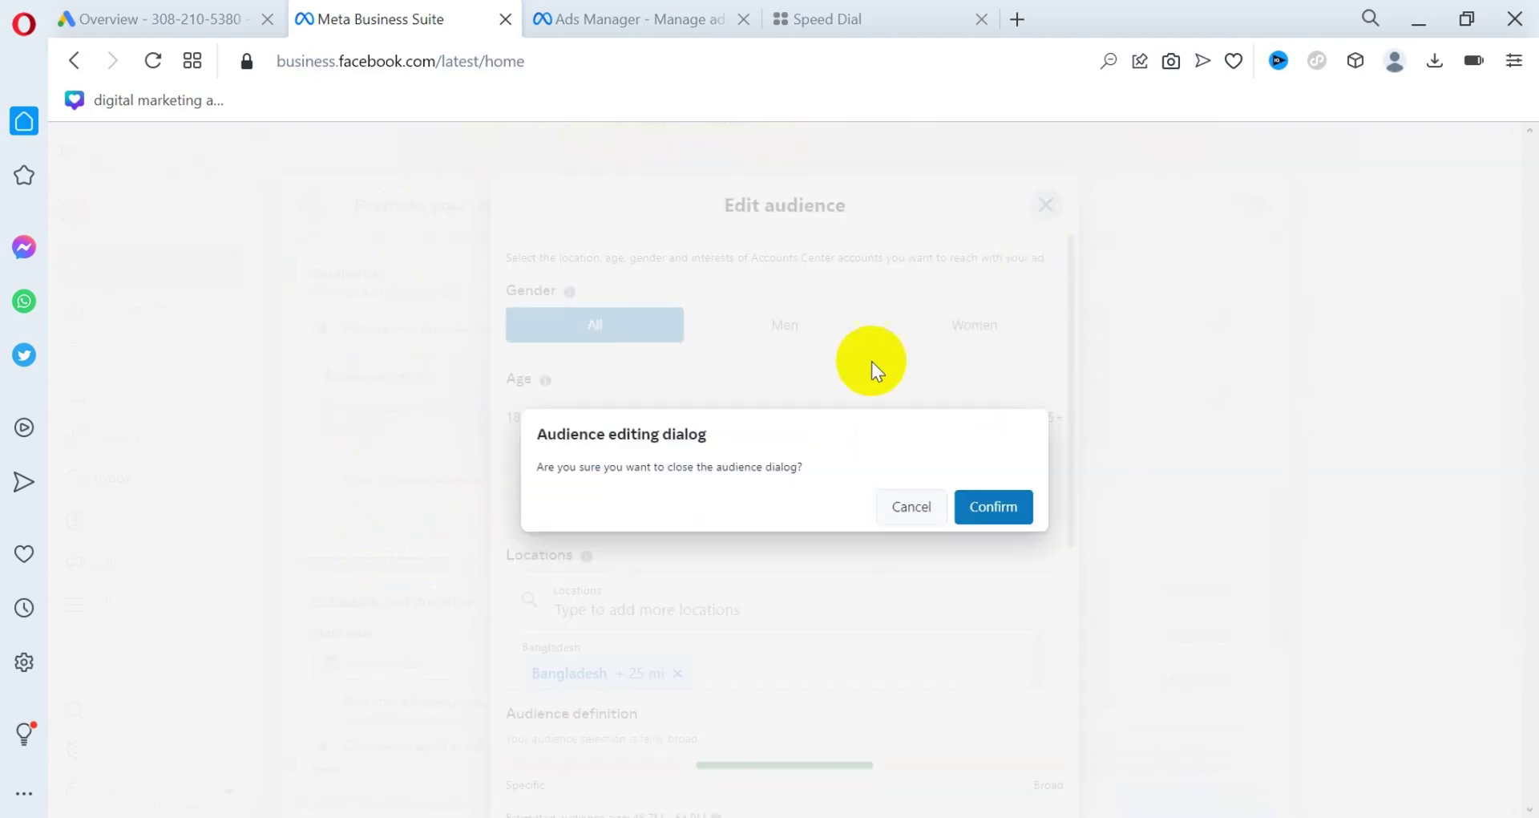
Confirm closing the audience editor and look over the website promotion's audience and schedule settings
{"action": "left_click", "coordinate": [994, 509]}
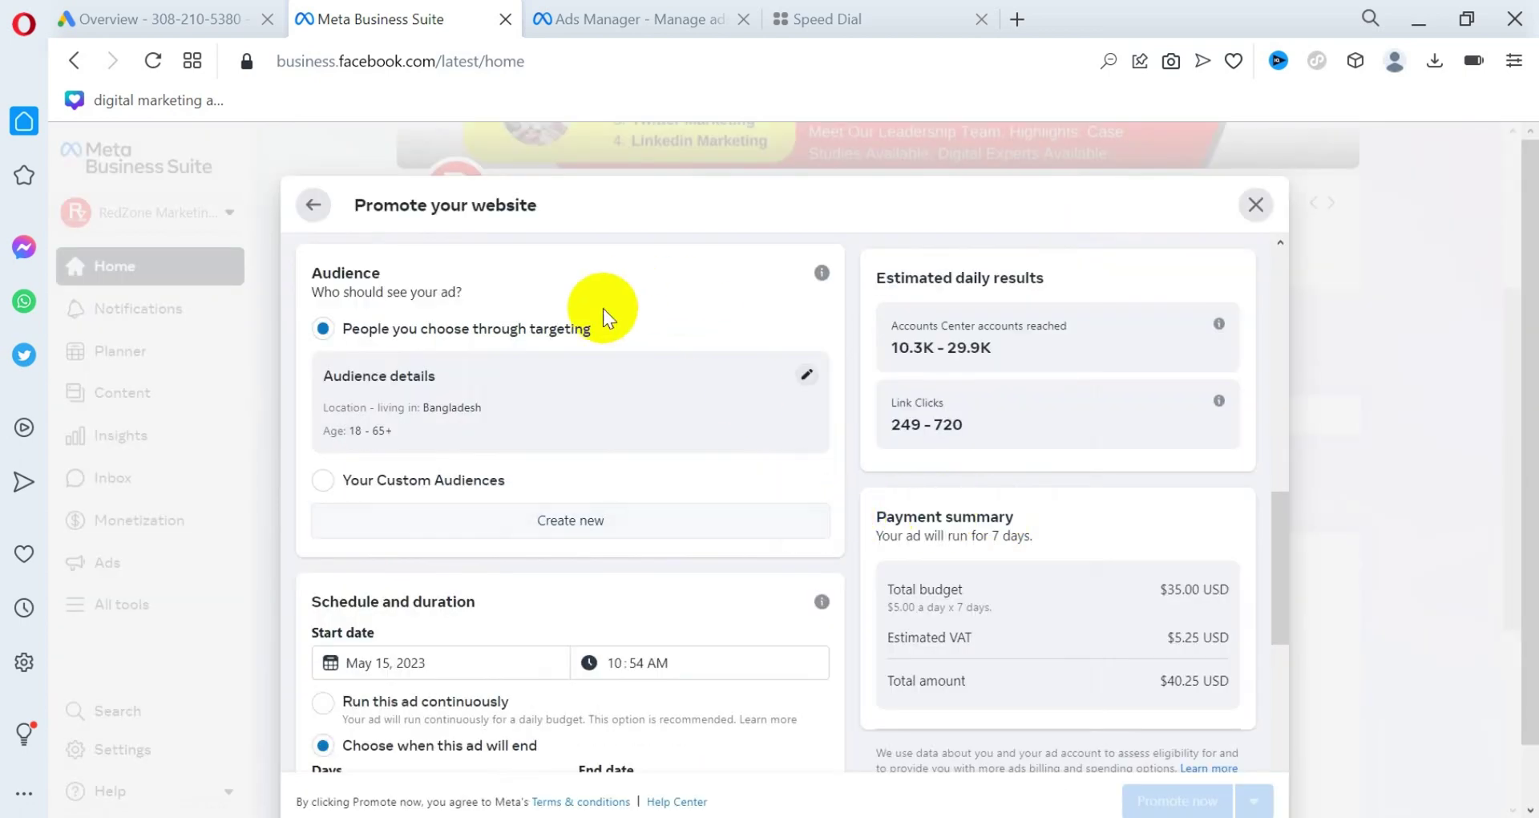
{"action": "scroll", "coordinate": [641, 481], "scroll_direction": "down", "scroll_amount": 3}
{"action": "scroll", "coordinate": [497, 530], "scroll_direction": "up", "scroll_amount": 2}
{"action": "scroll", "coordinate": [526, 507], "scroll_direction": "up", "scroll_amount": 2}
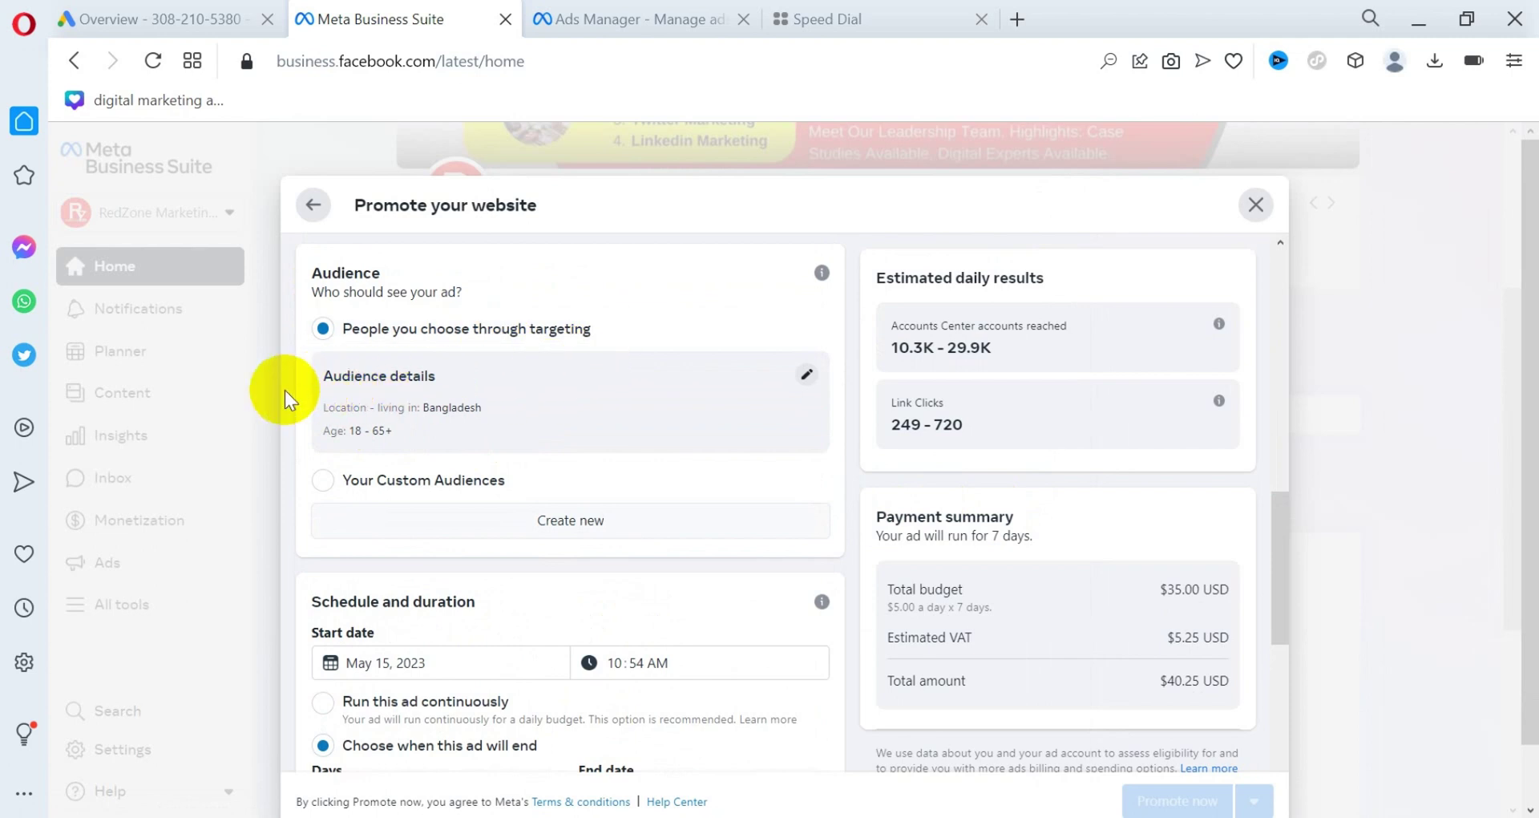
Reopen the promotion's audience details for editing and set the maximum age to 55
{"action": "left_click", "coordinate": [815, 374]}
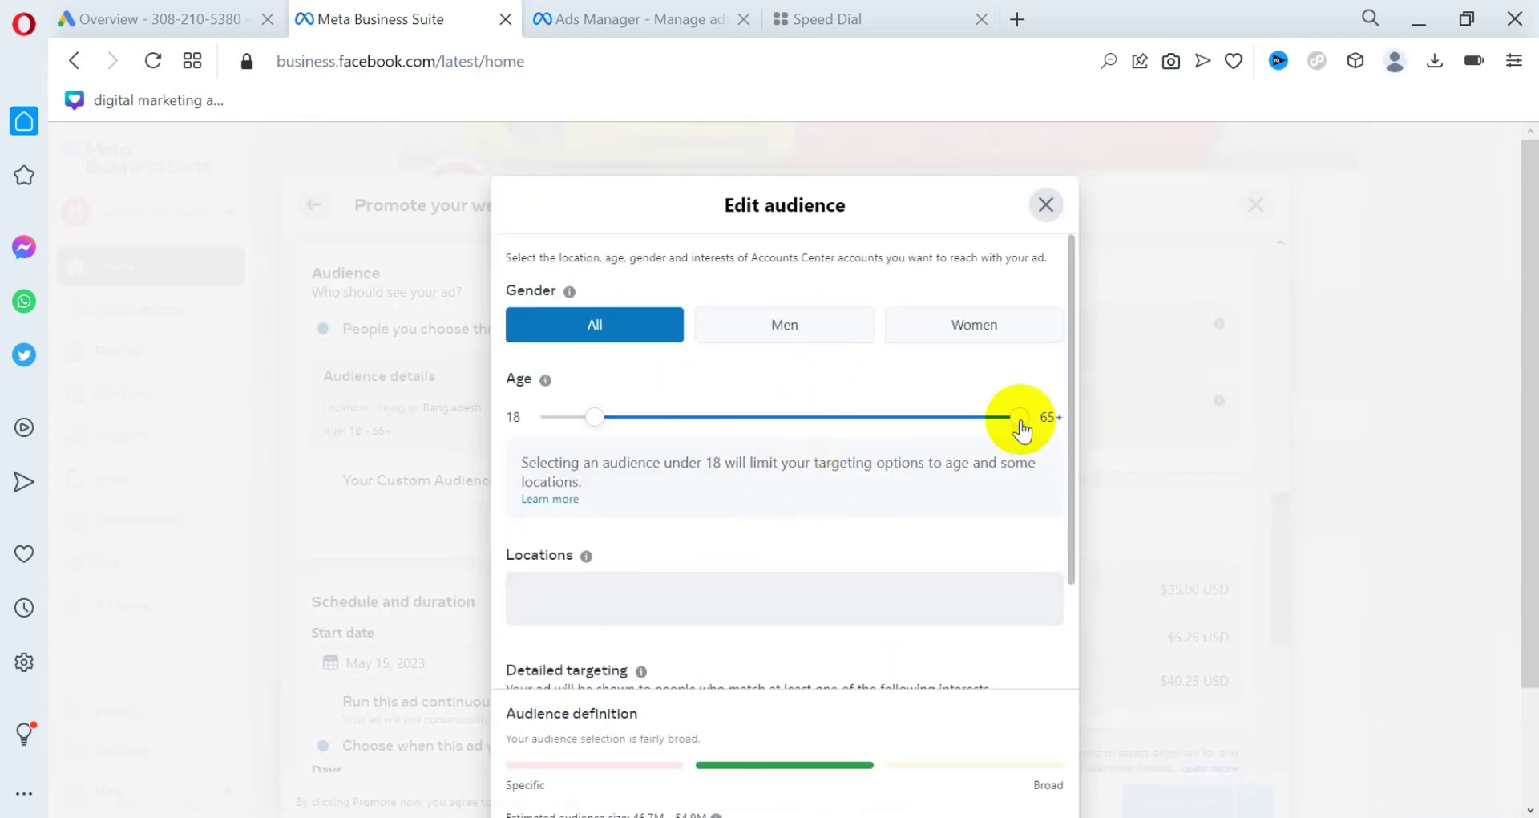
{"action": "scroll", "coordinate": [690, 628], "scroll_direction": "down", "scroll_amount": 2}
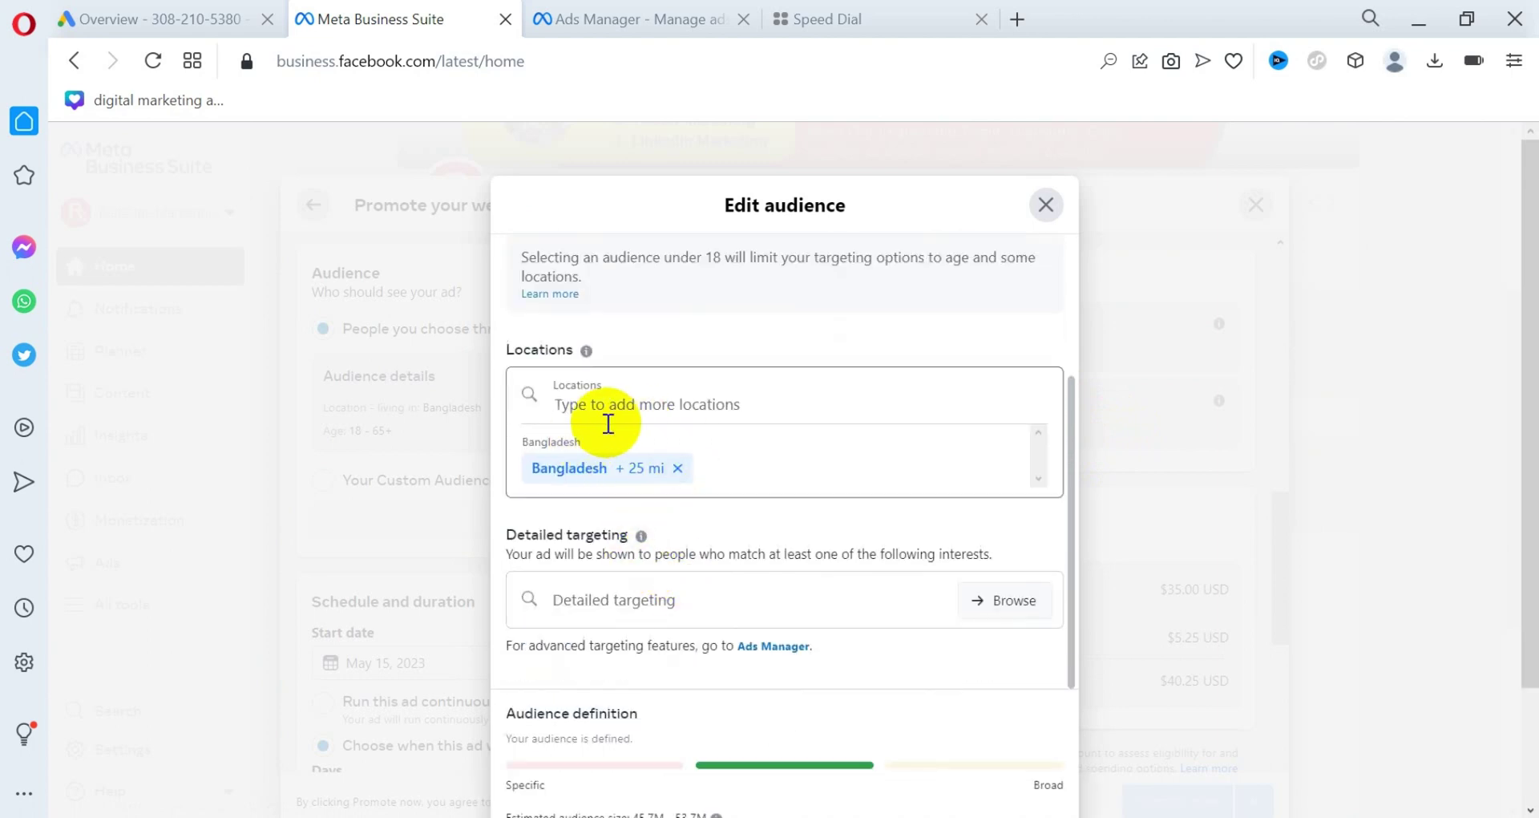
{"action": "scroll", "coordinate": [628, 419], "scroll_direction": "up", "scroll_amount": 2}
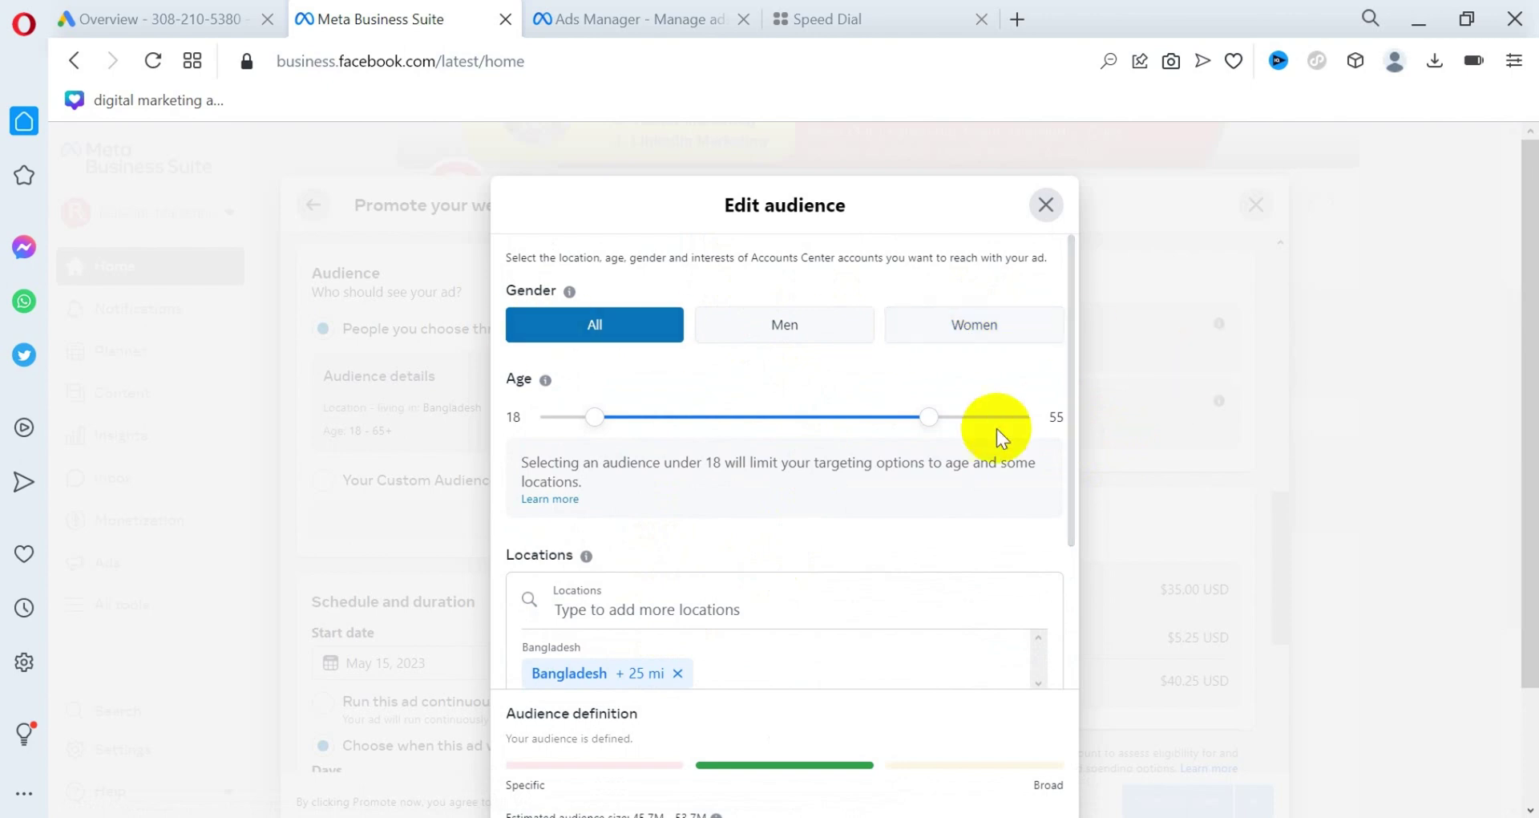
Search detailed targeting for "t-shirt" and add the T-shirt (apparel) interest to the audience
{"action": "scroll", "coordinate": [998, 437], "scroll_direction": "down", "scroll_amount": 2}
{"action": "left_click", "coordinate": [636, 613]}
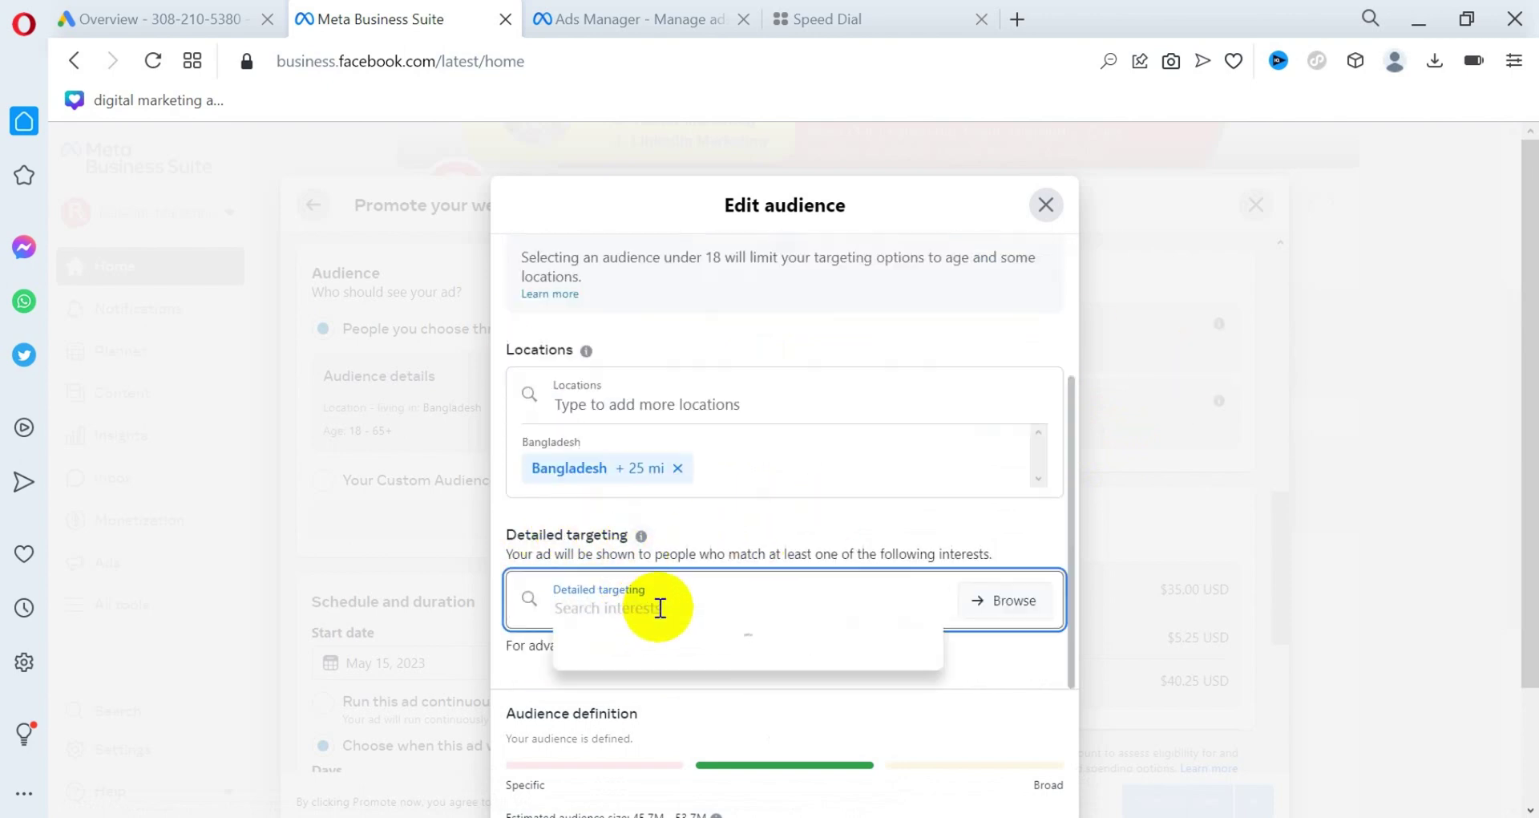
{"action": "type", "text": "t-shir"}
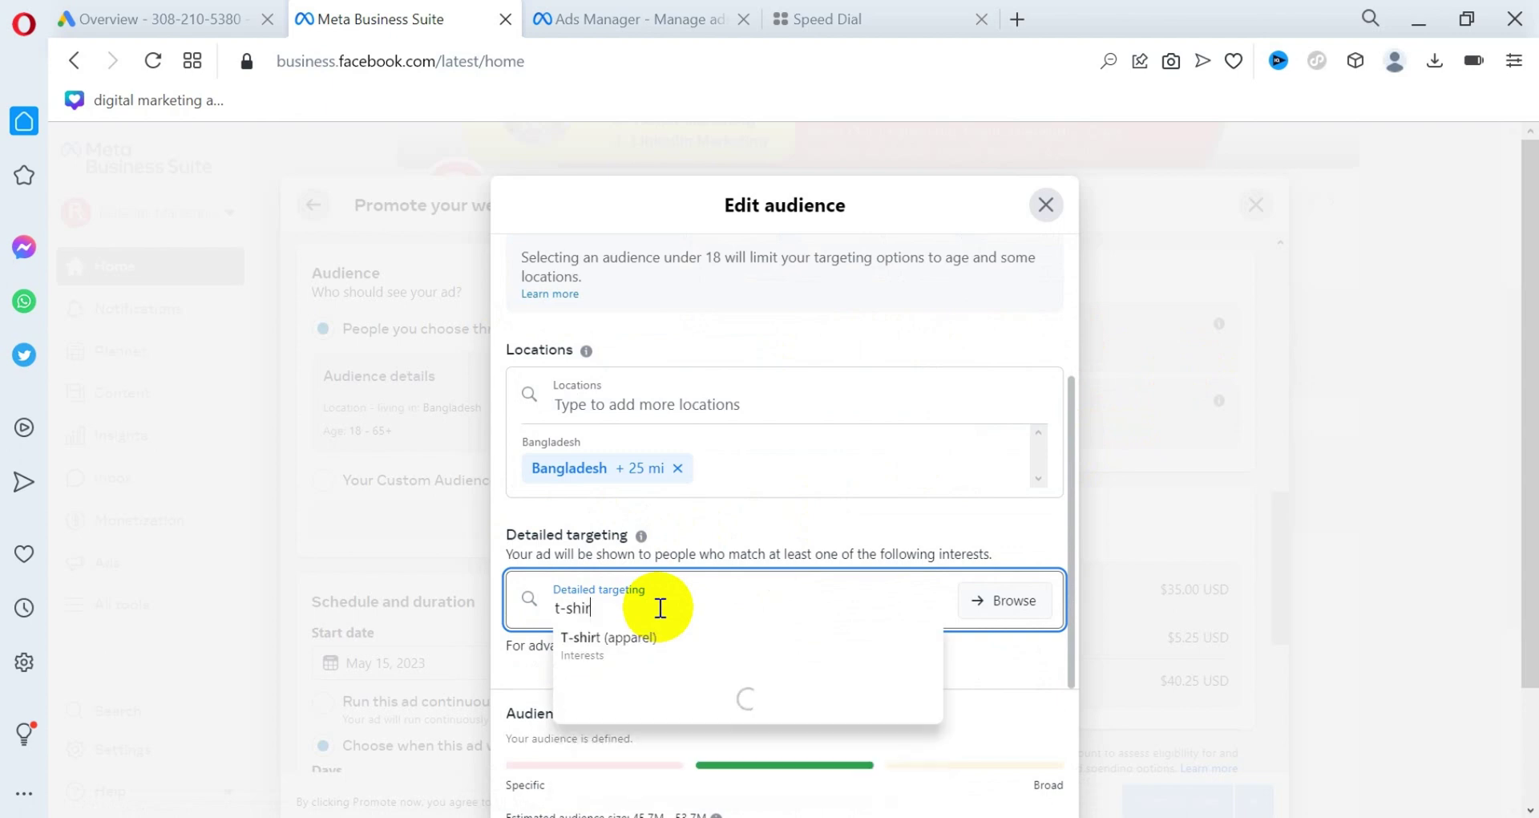
{"action": "type", "text": "t"}
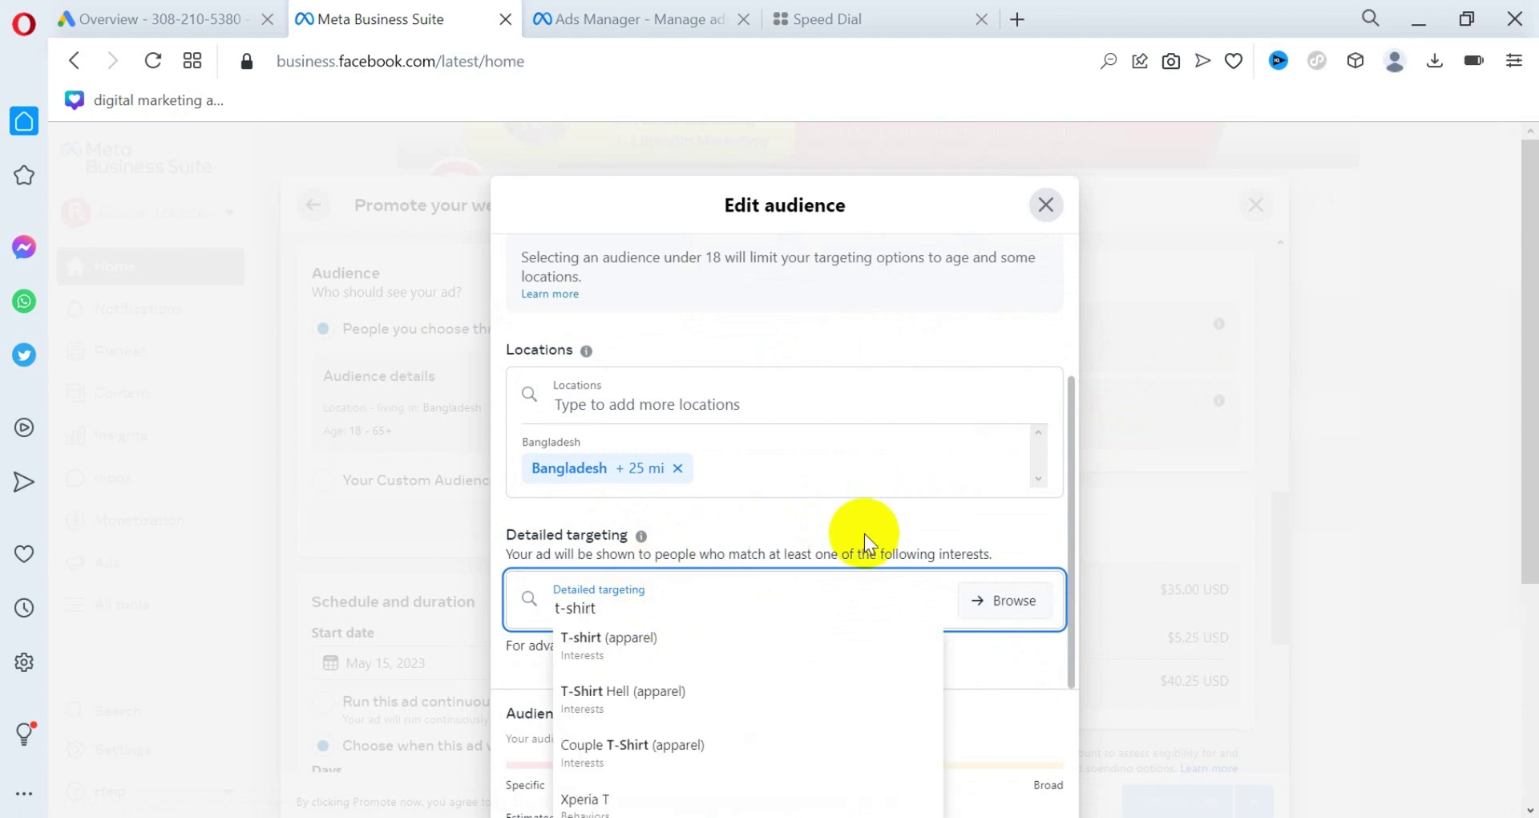
{"action": "left_click", "coordinate": [644, 659]}
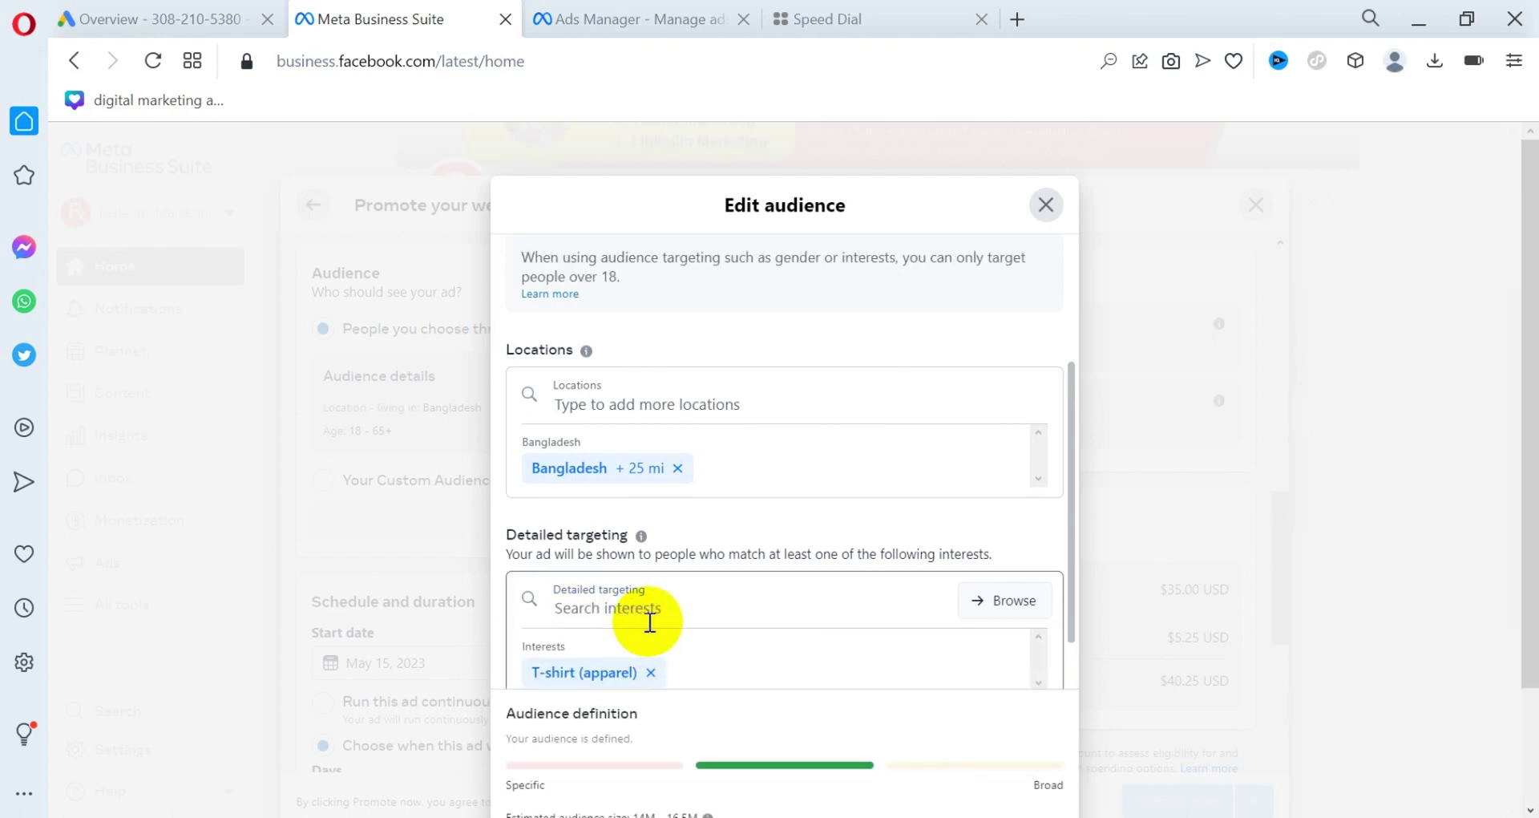
Search detailed targeting for "t-shirt" again and look through the suggested interests
{"action": "type", "text": "t"}
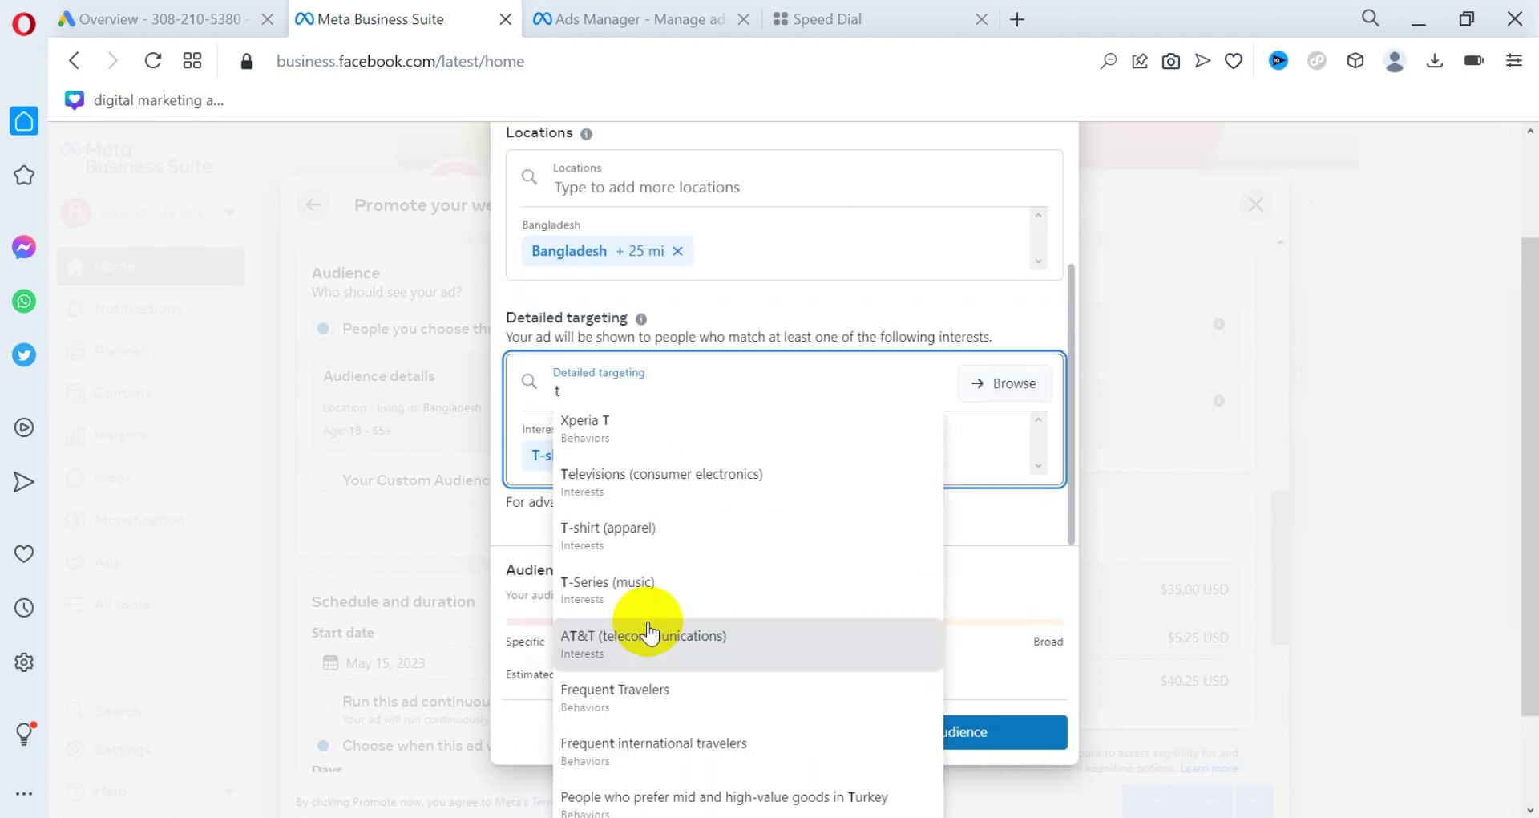
{"action": "type", "text": "-s"}
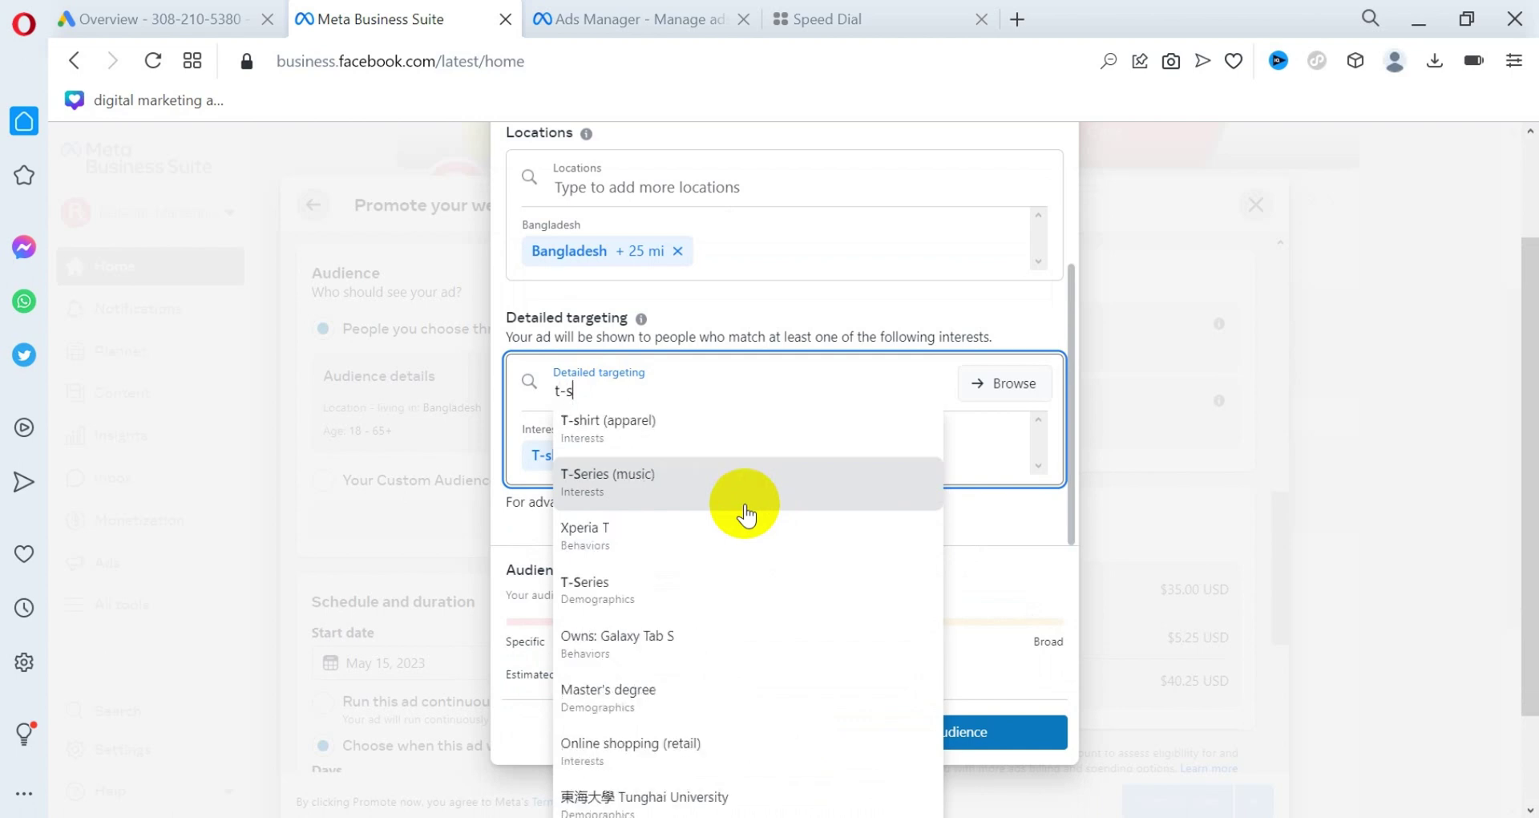
{"action": "type", "text": "irt"}
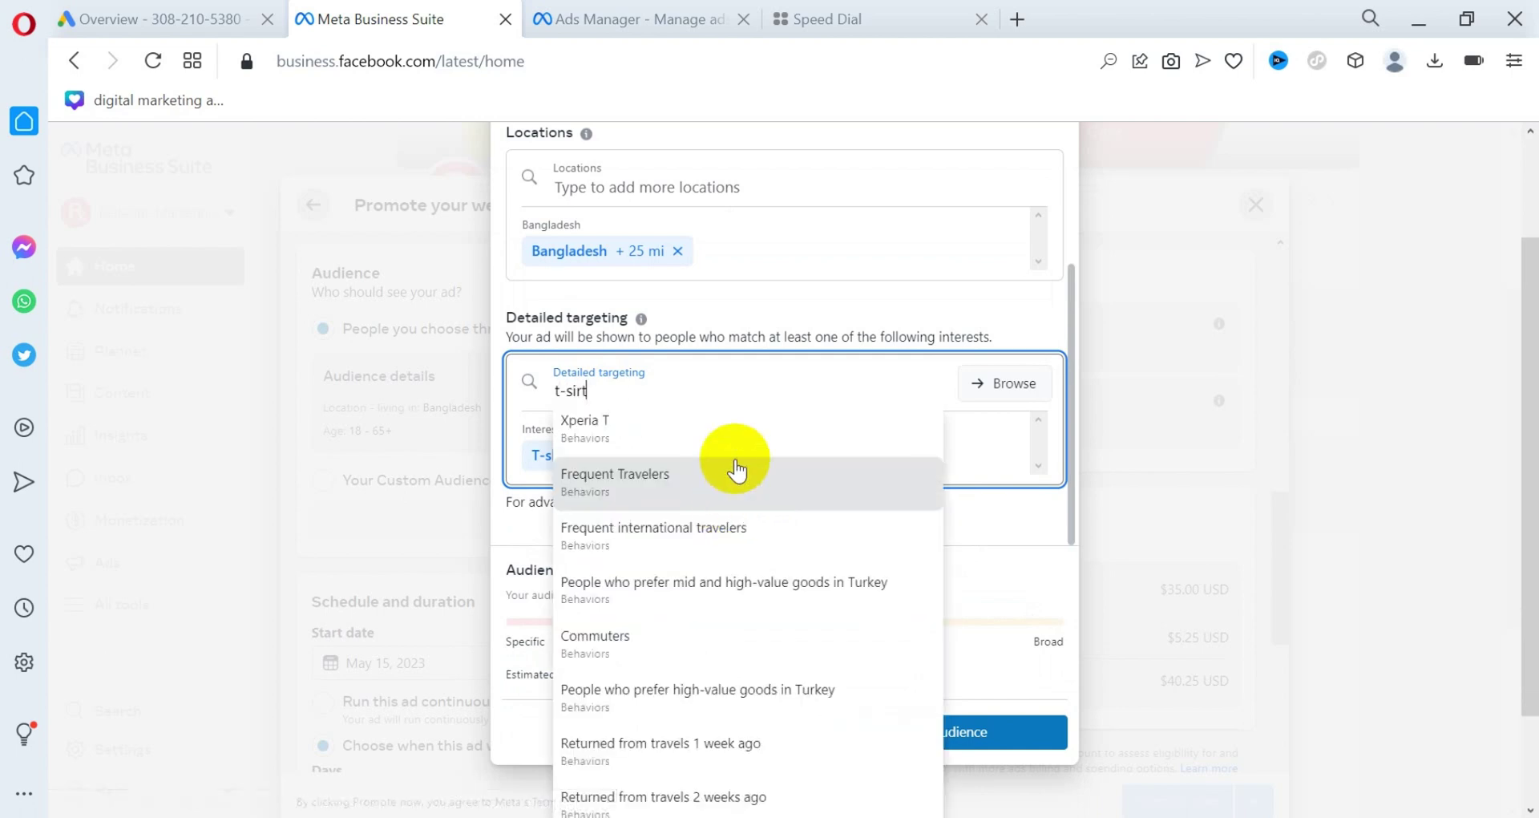
{"action": "key", "text": "BackSpace"}
{"action": "key", "text": "BackSpace"}
{"action": "key", "text": "BackSpace"}
{"action": "type", "text": "ho"}
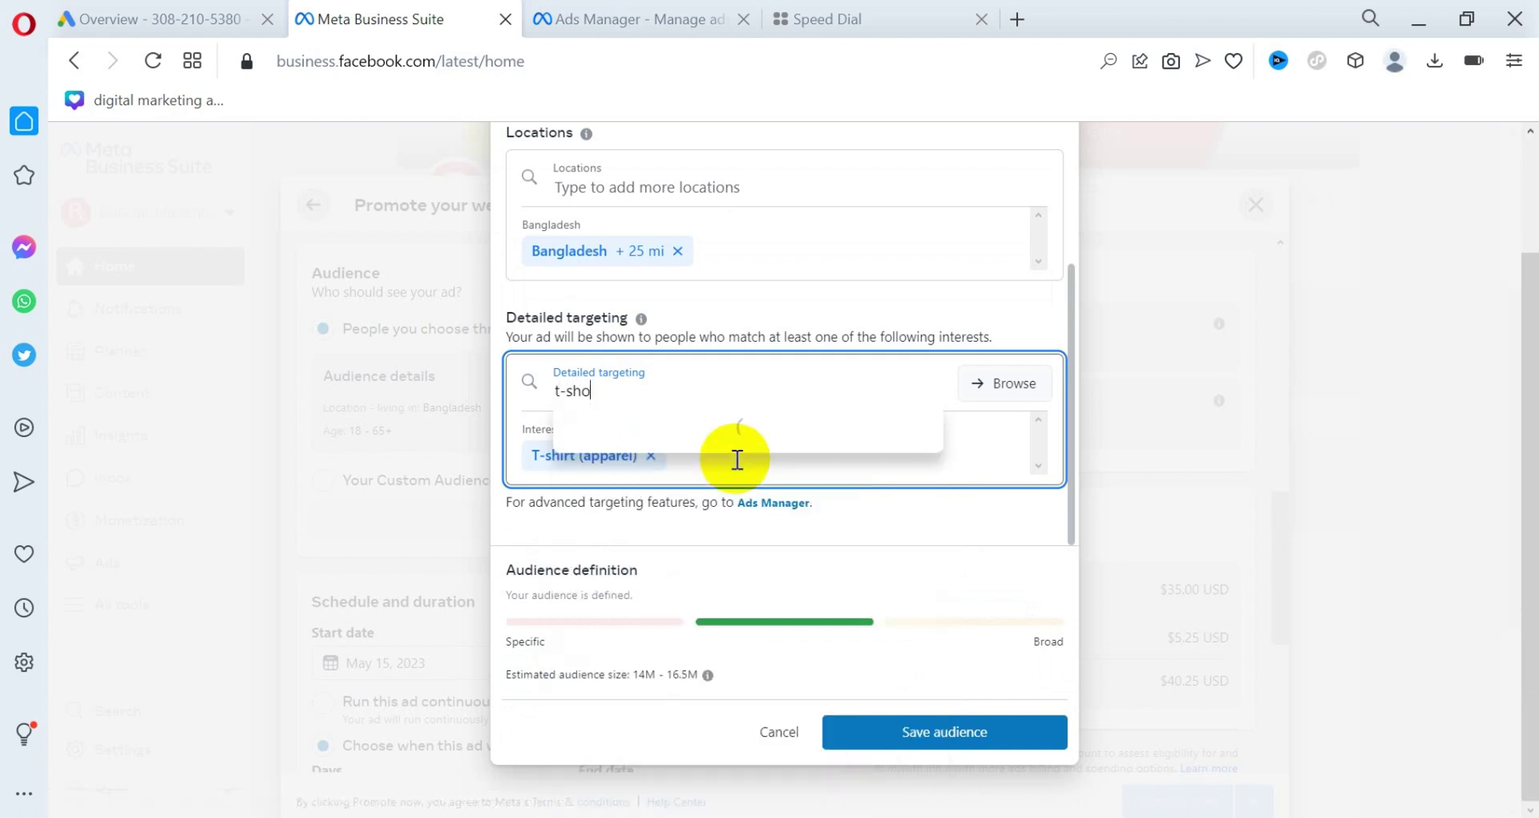
{"action": "key", "text": "BackSpace"}
{"action": "type", "text": "irt"}
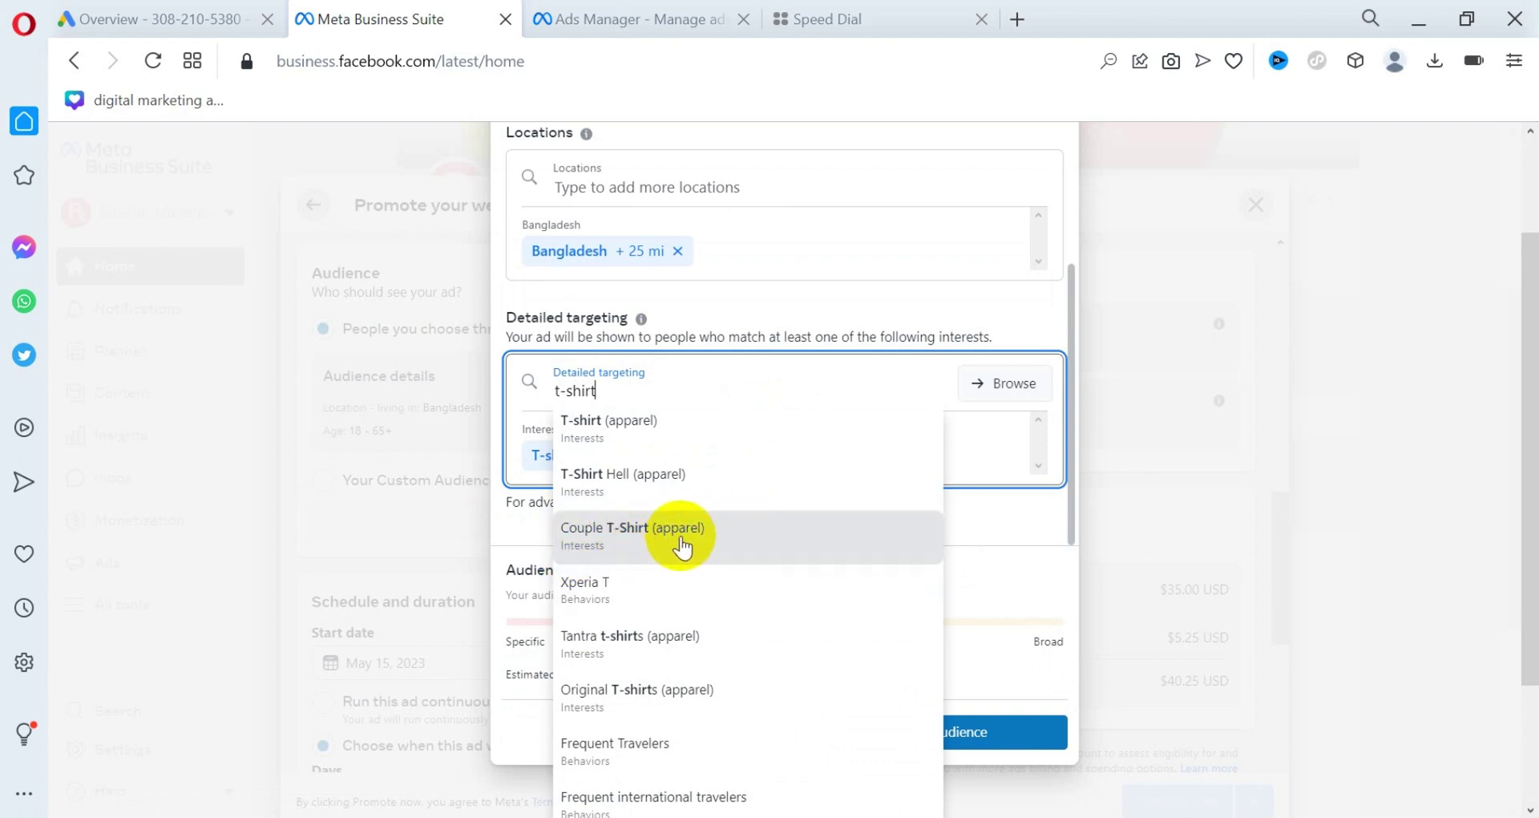
{"action": "scroll", "coordinate": [662, 704], "scroll_direction": "down", "scroll_amount": 2}
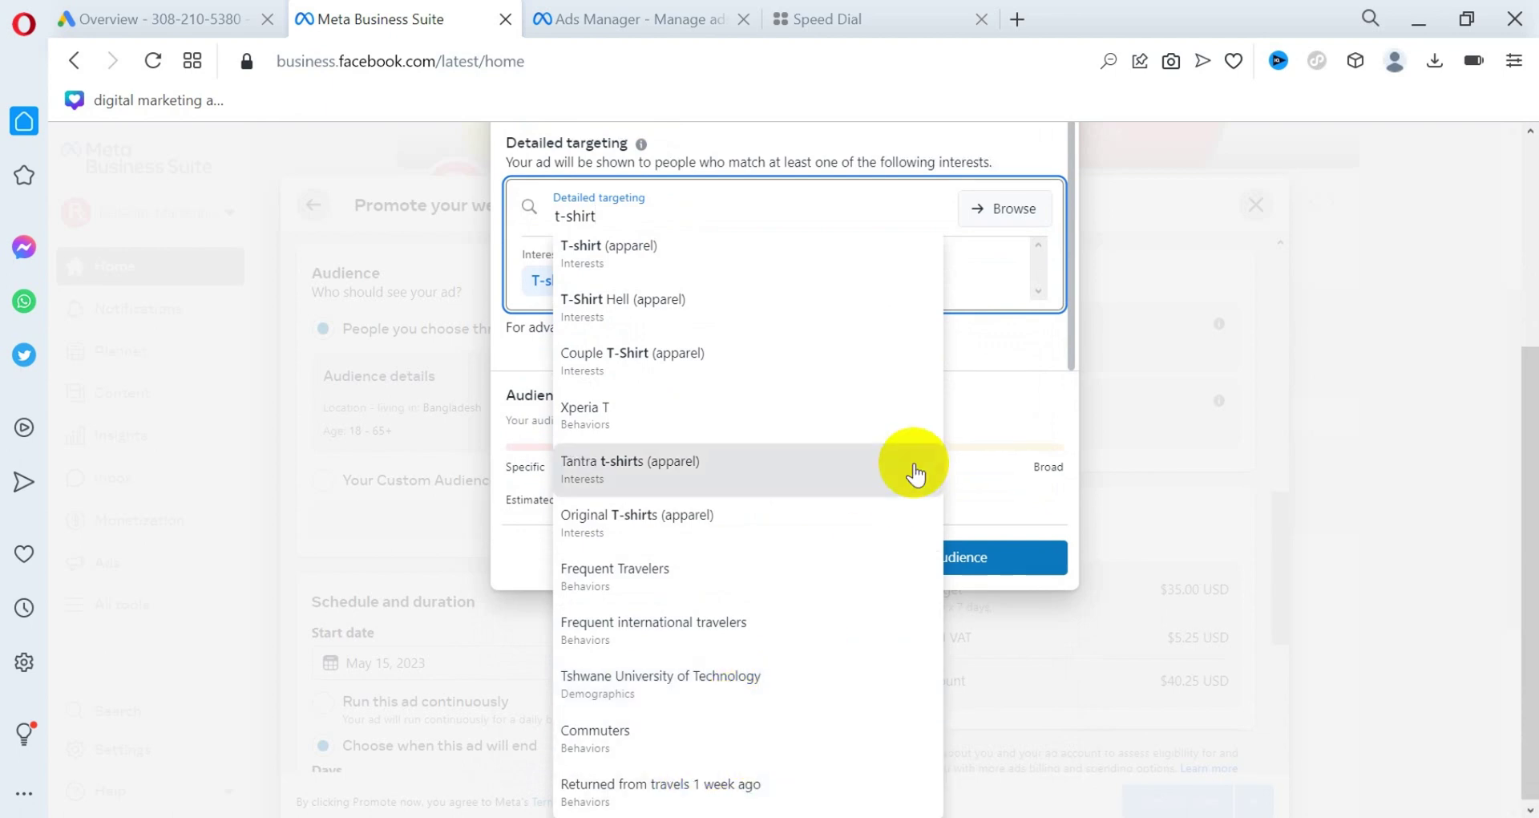
{"action": "scroll", "coordinate": [976, 473], "scroll_direction": "up", "scroll_amount": 4}
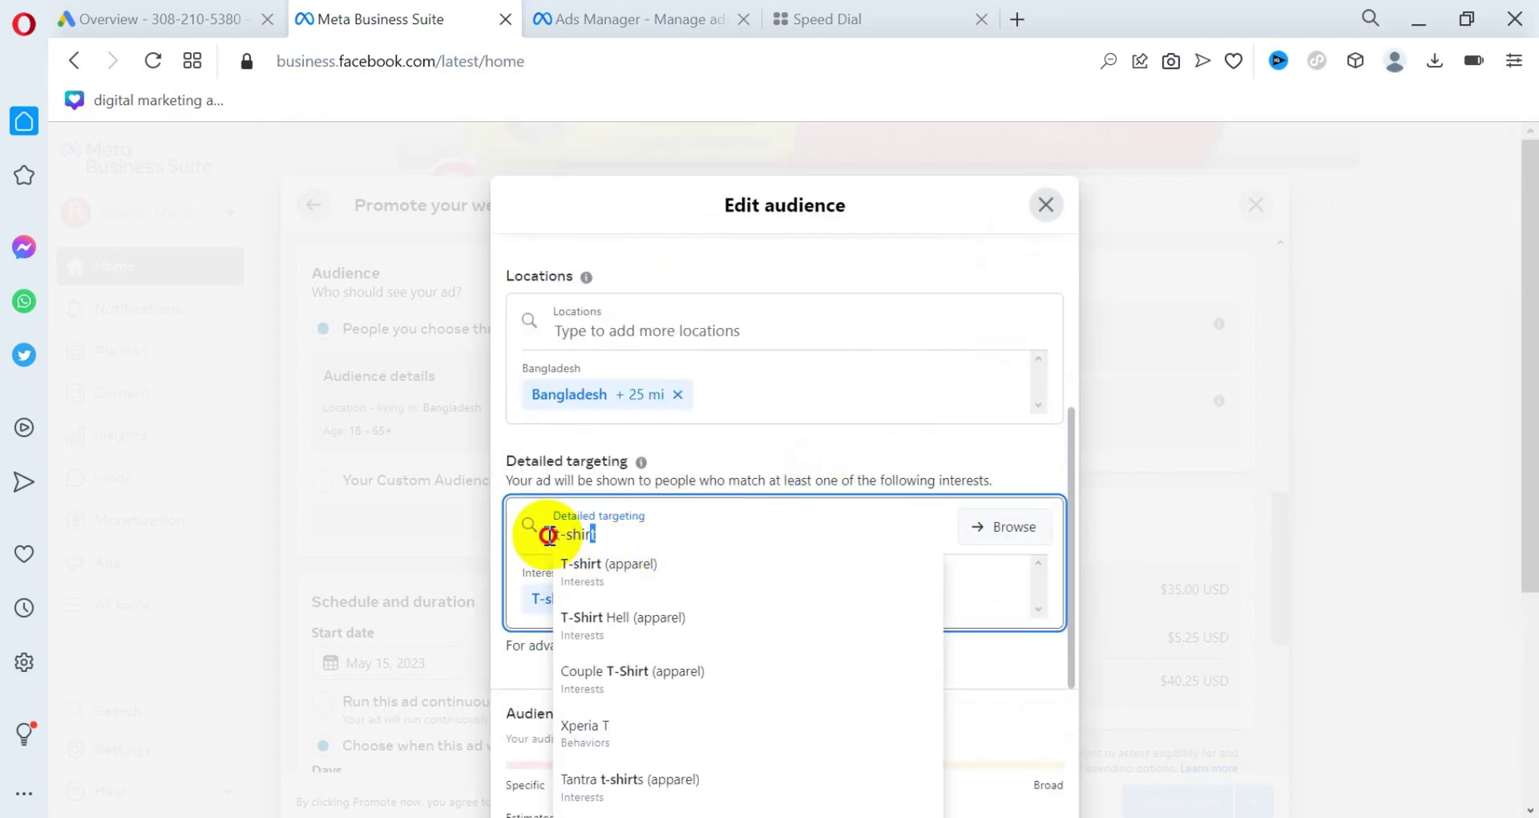
{"action": "left_click_drag", "start_coordinate": [551, 534], "coordinate": [607, 537]}
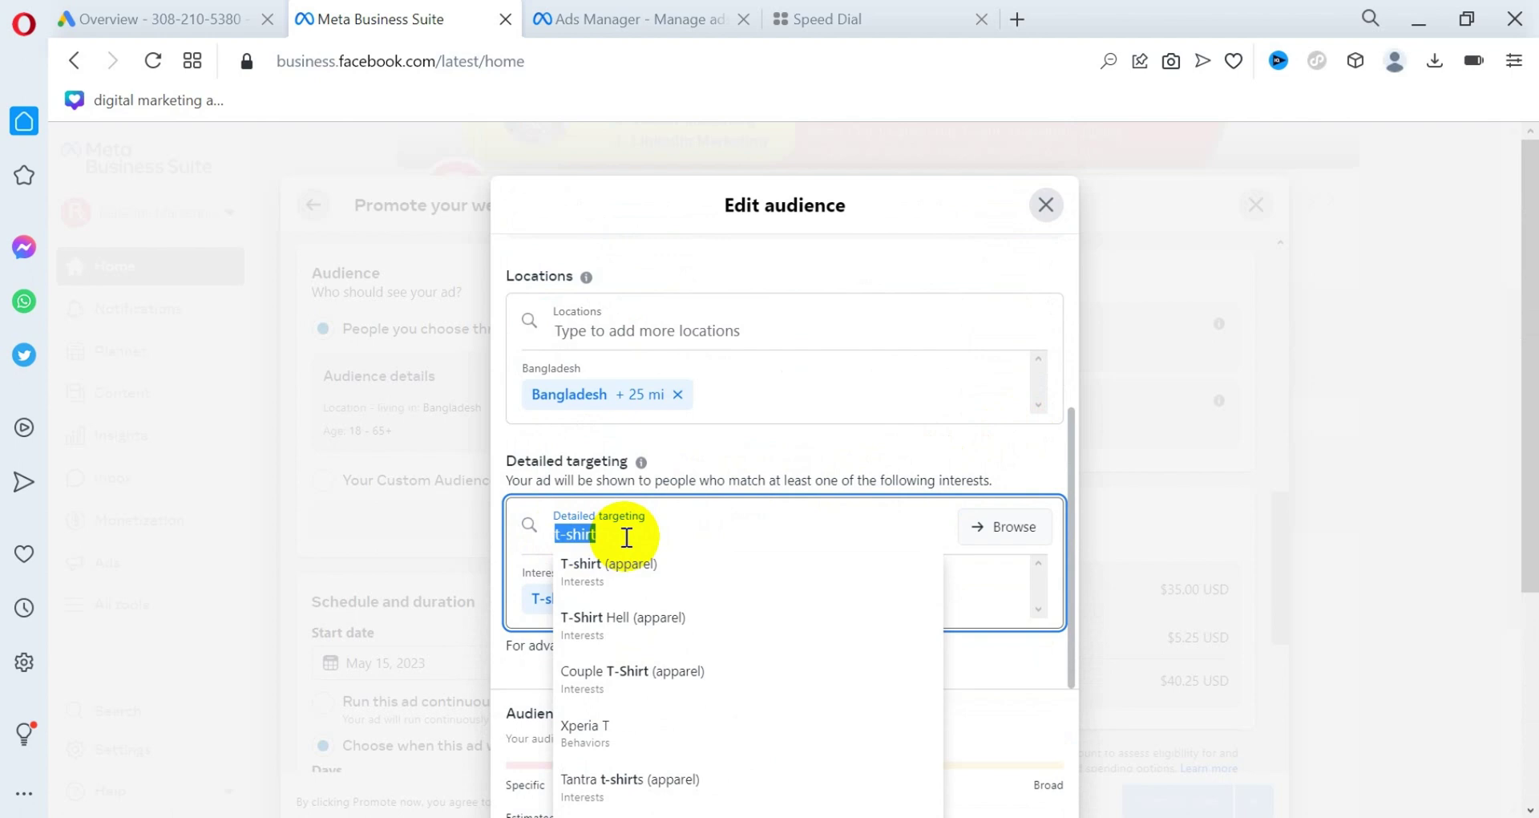
{"action": "left_click", "coordinate": [801, 479]}
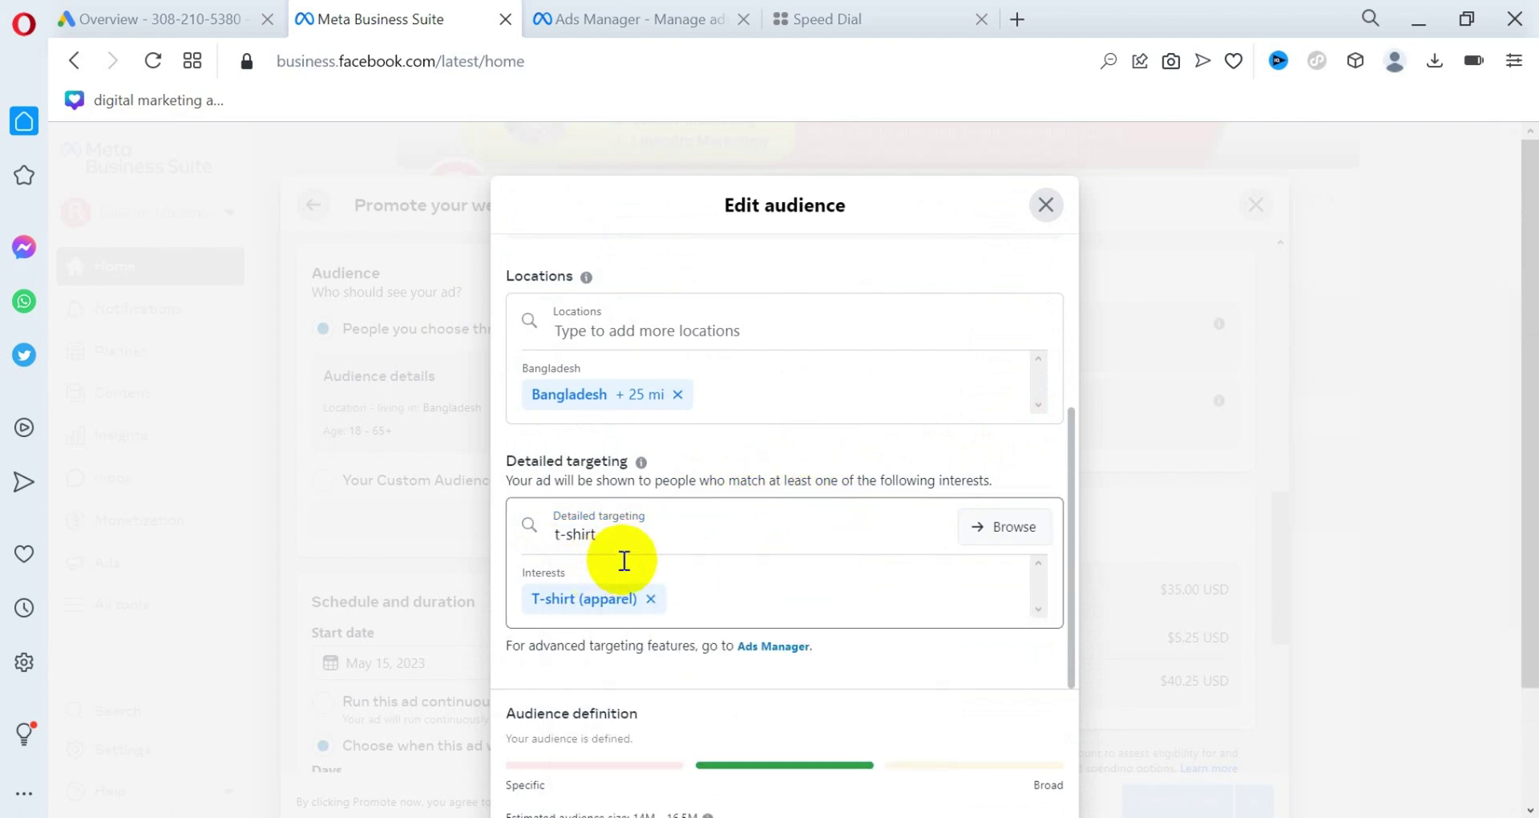
{"action": "left_click_drag", "start_coordinate": [630, 543], "coordinate": [561, 574]}
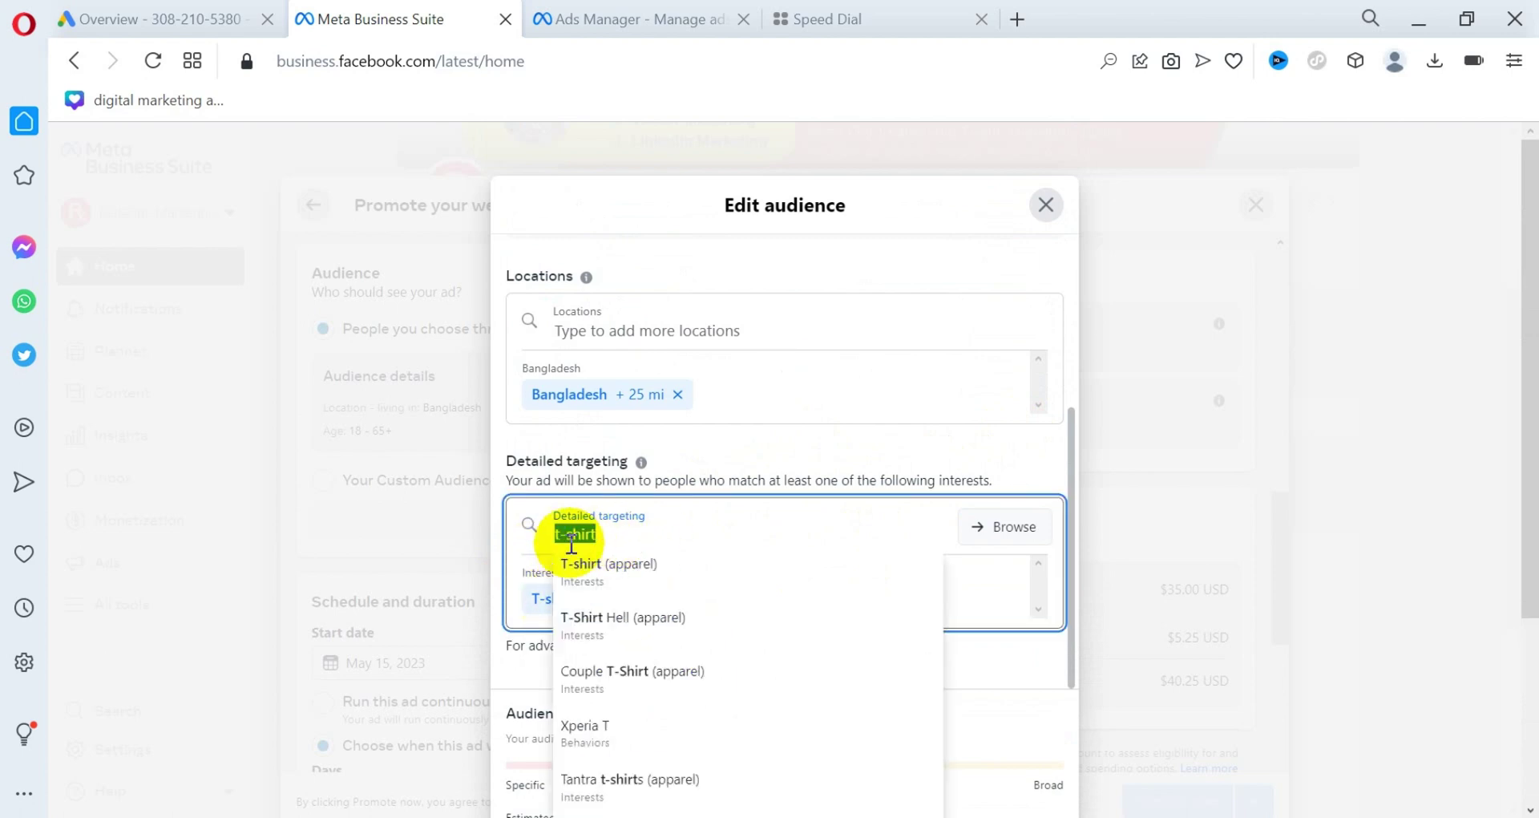
{"action": "left_click", "coordinate": [651, 536]}
{"action": "left_click", "coordinate": [935, 481]}
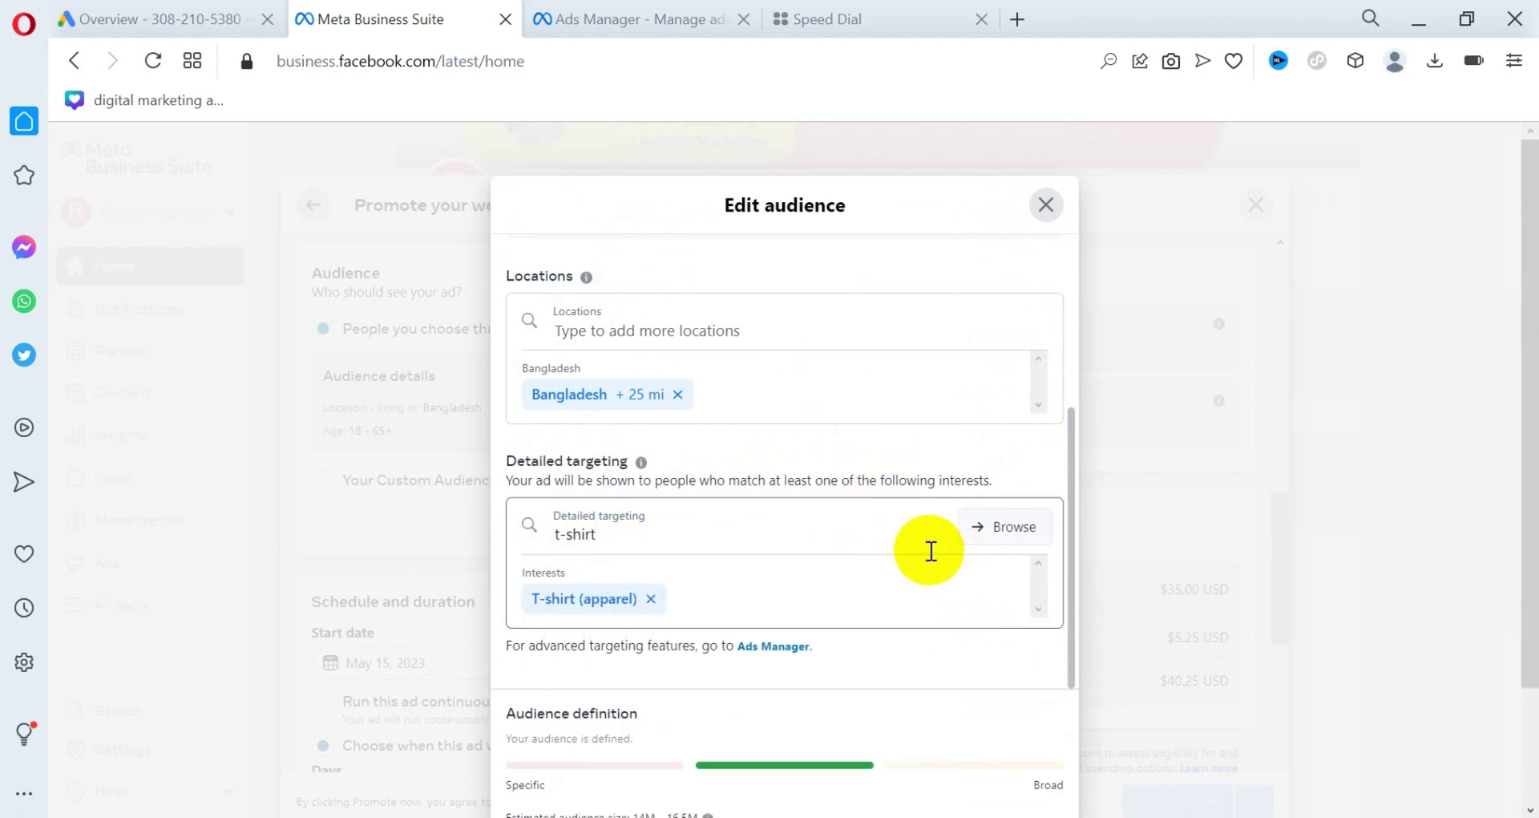
Switch to the draft New Traffic Ad Set in Ads Manager and dismiss the payment method notice
{"action": "left_click", "coordinate": [669, 16]}
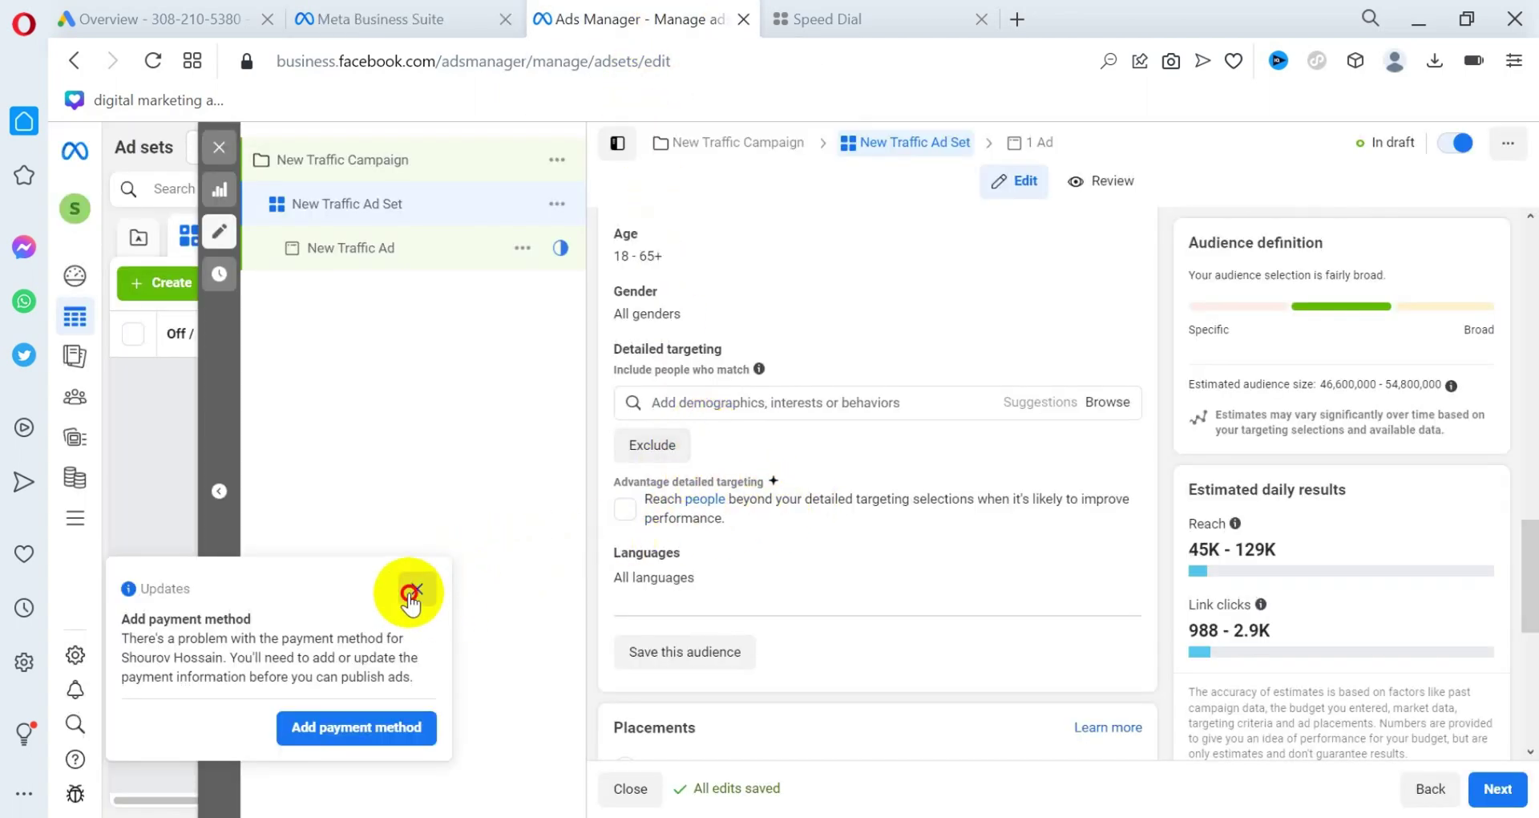
{"action": "left_click", "coordinate": [411, 592]}
{"action": "scroll", "coordinate": [802, 481], "scroll_direction": "down", "scroll_amount": 6}
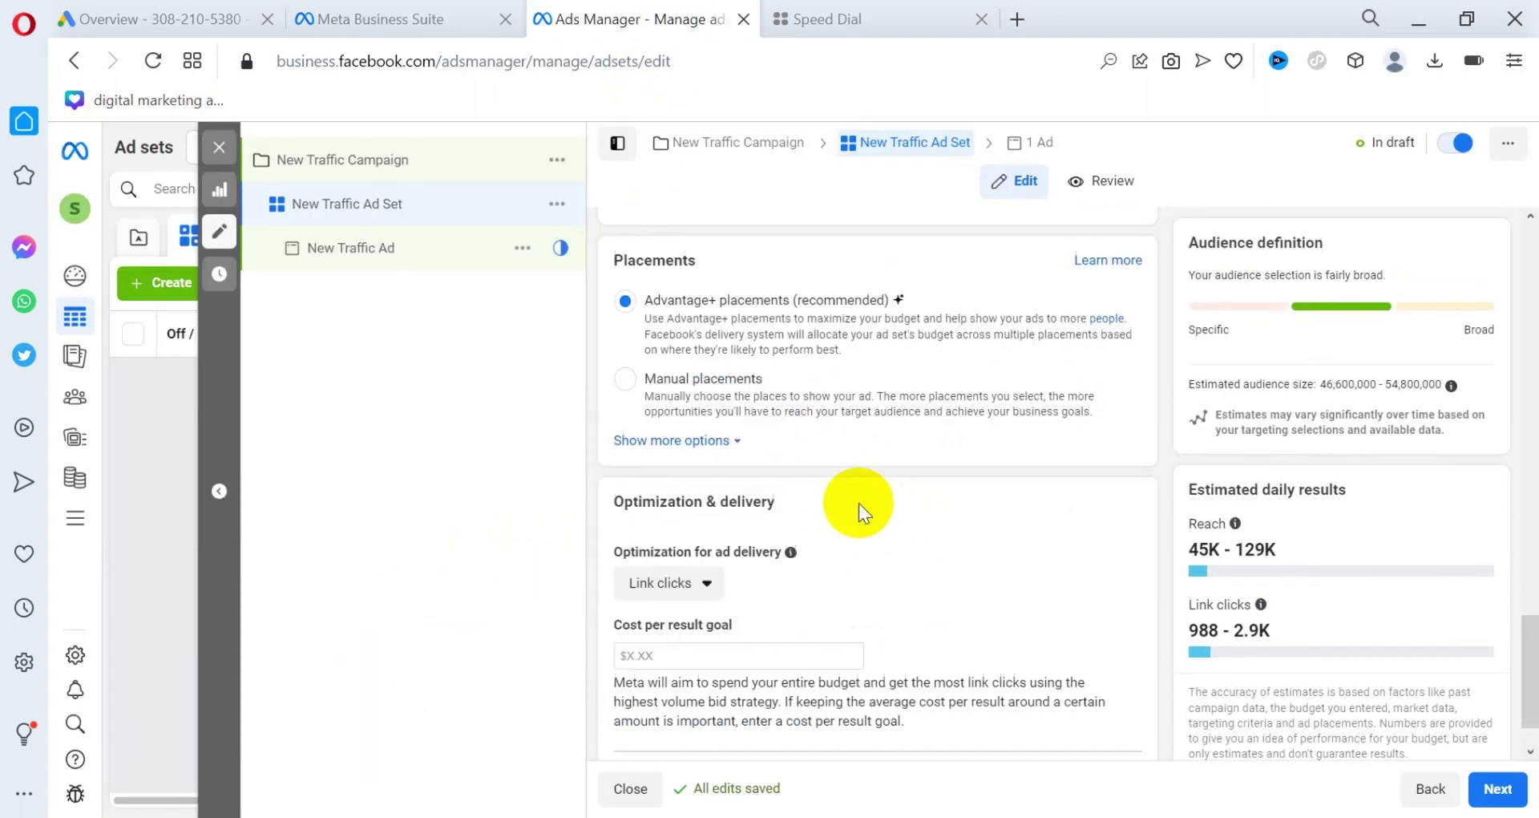
{"action": "scroll", "coordinate": [853, 499], "scroll_direction": "up", "scroll_amount": 5}
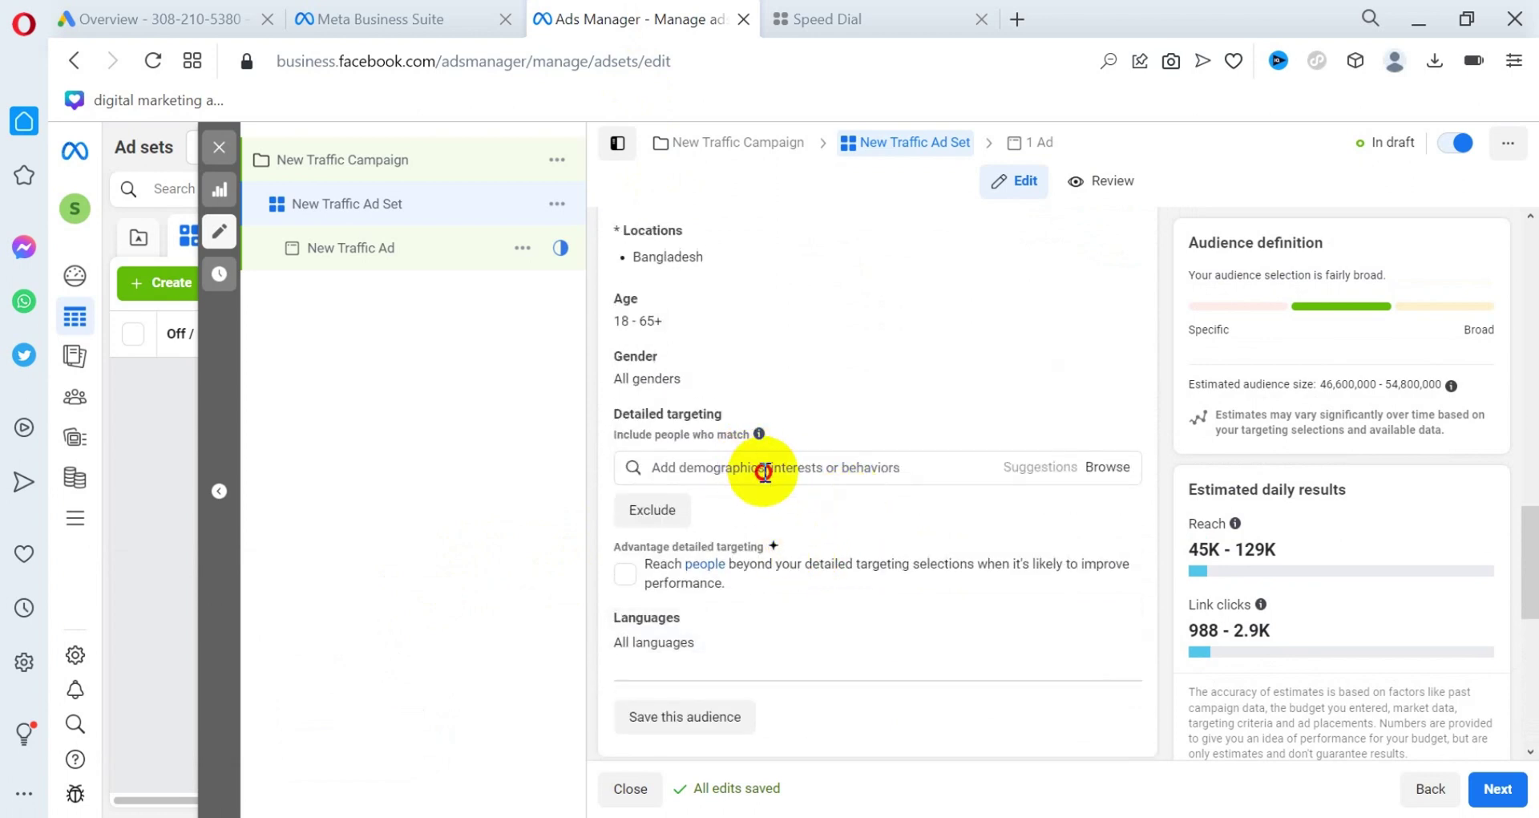
Search the ad set's detailed targeting for "t-shirt" and add the Original T-shirts (apparel) interest
{"action": "left_click", "coordinate": [764, 471]}
{"action": "type", "text": "t-shirt"}
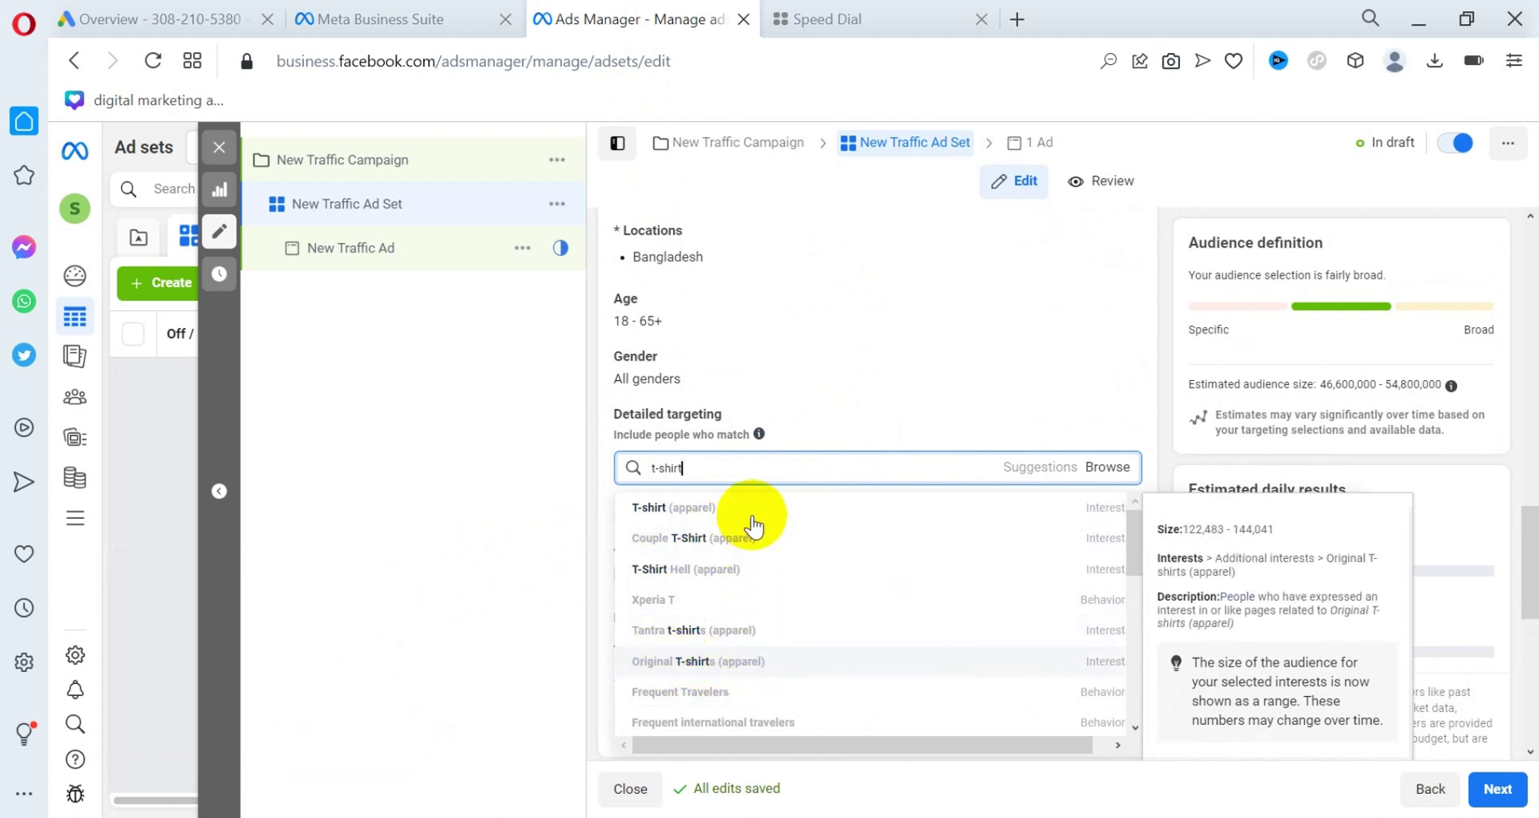
{"action": "key", "text": "Return"}
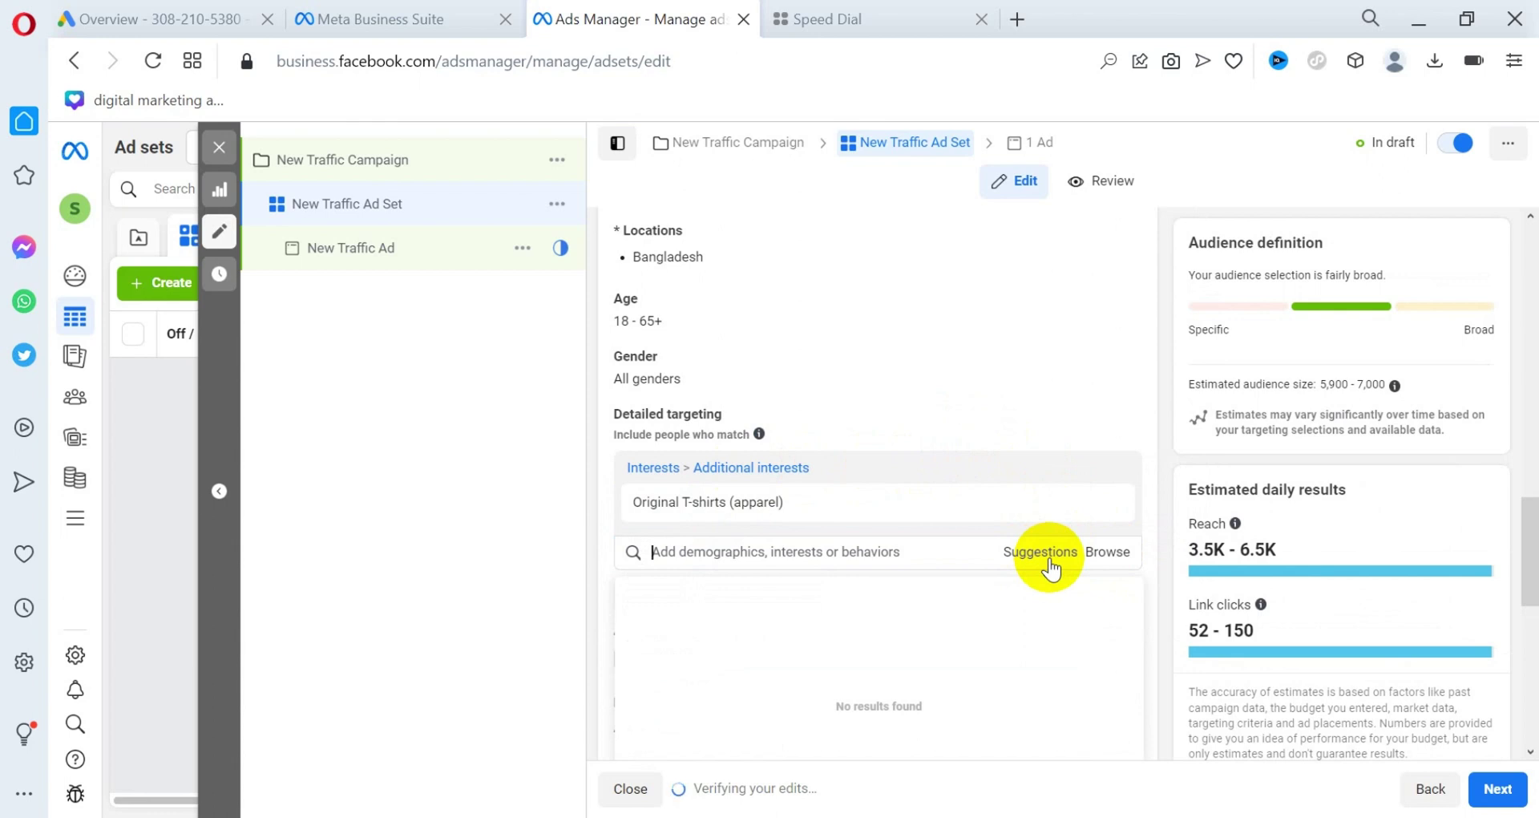
Add the suggested interests T-shirt (apparel), Top (clothing) and Clothing (apparel) to the ad set's detailed targeting
{"action": "left_click", "coordinate": [1048, 559]}
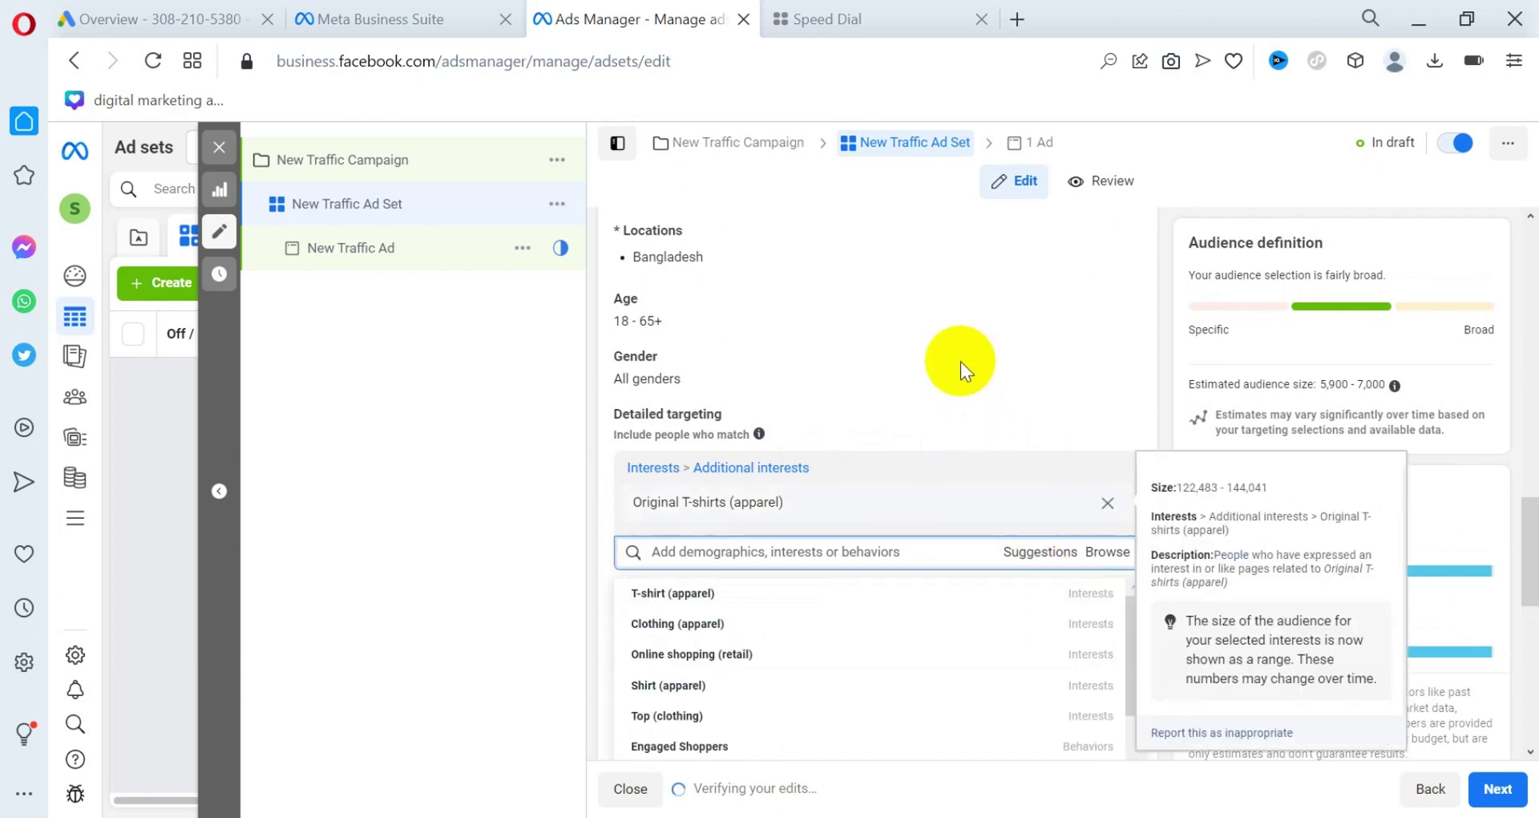
{"action": "scroll", "coordinate": [960, 361], "scroll_direction": "down", "scroll_amount": 2}
{"action": "scroll", "coordinate": [814, 611], "scroll_direction": "down", "scroll_amount": 2}
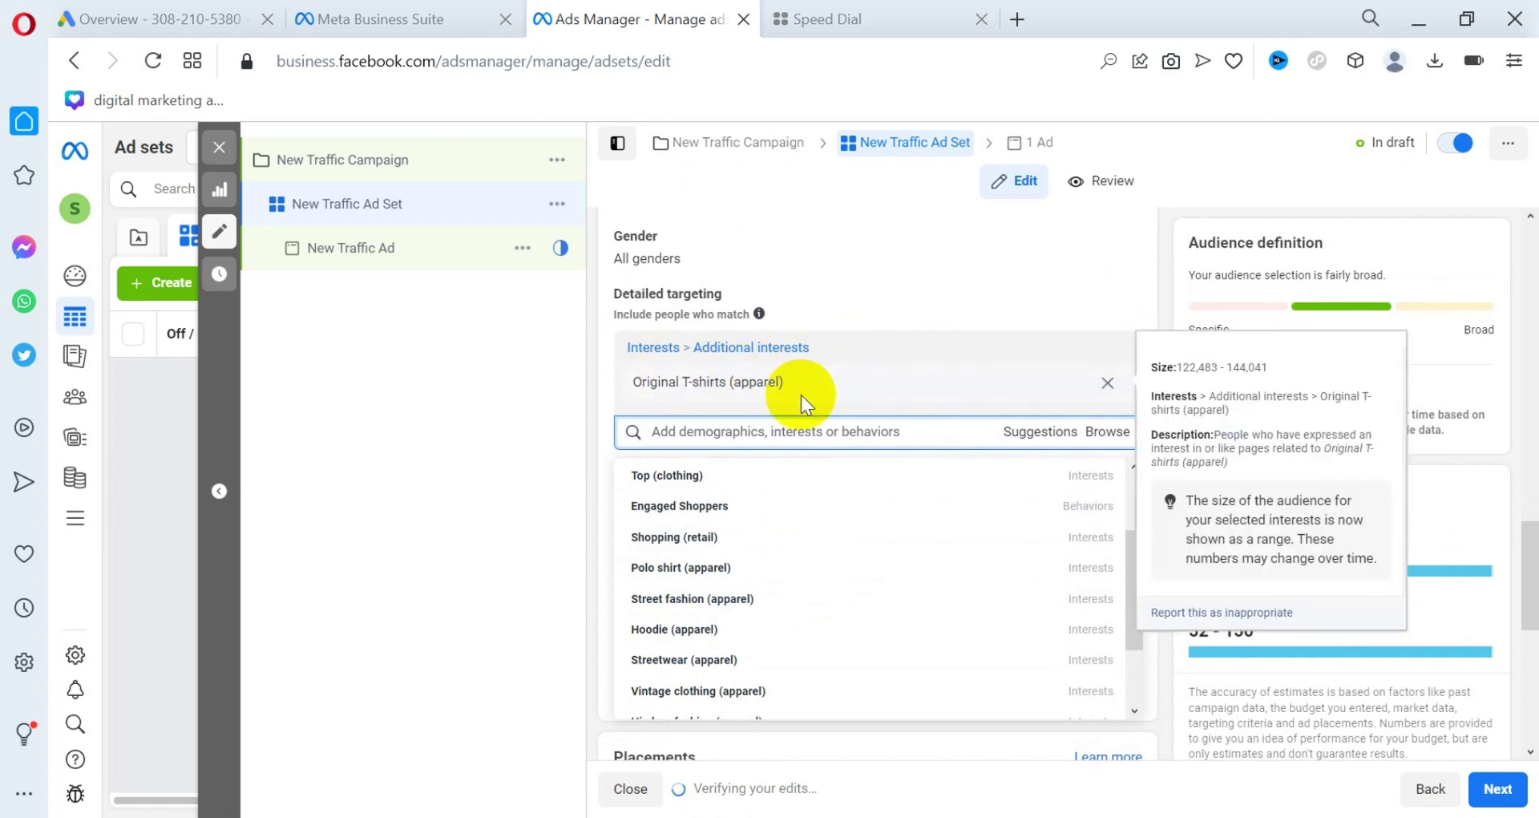
{"action": "scroll", "coordinate": [849, 529], "scroll_direction": "up", "scroll_amount": 2}
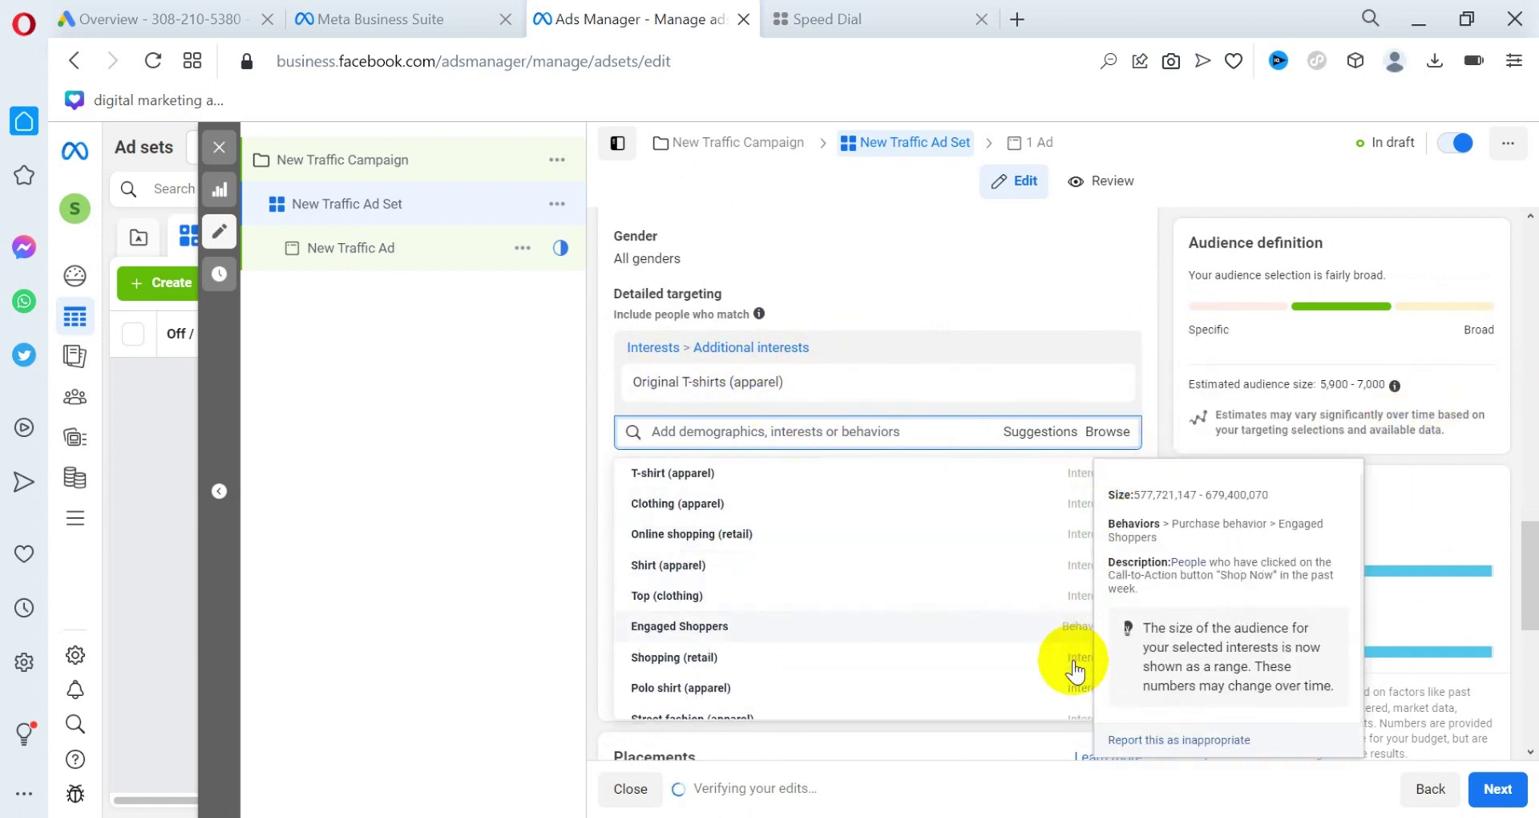
{"action": "left_click", "coordinate": [715, 474]}
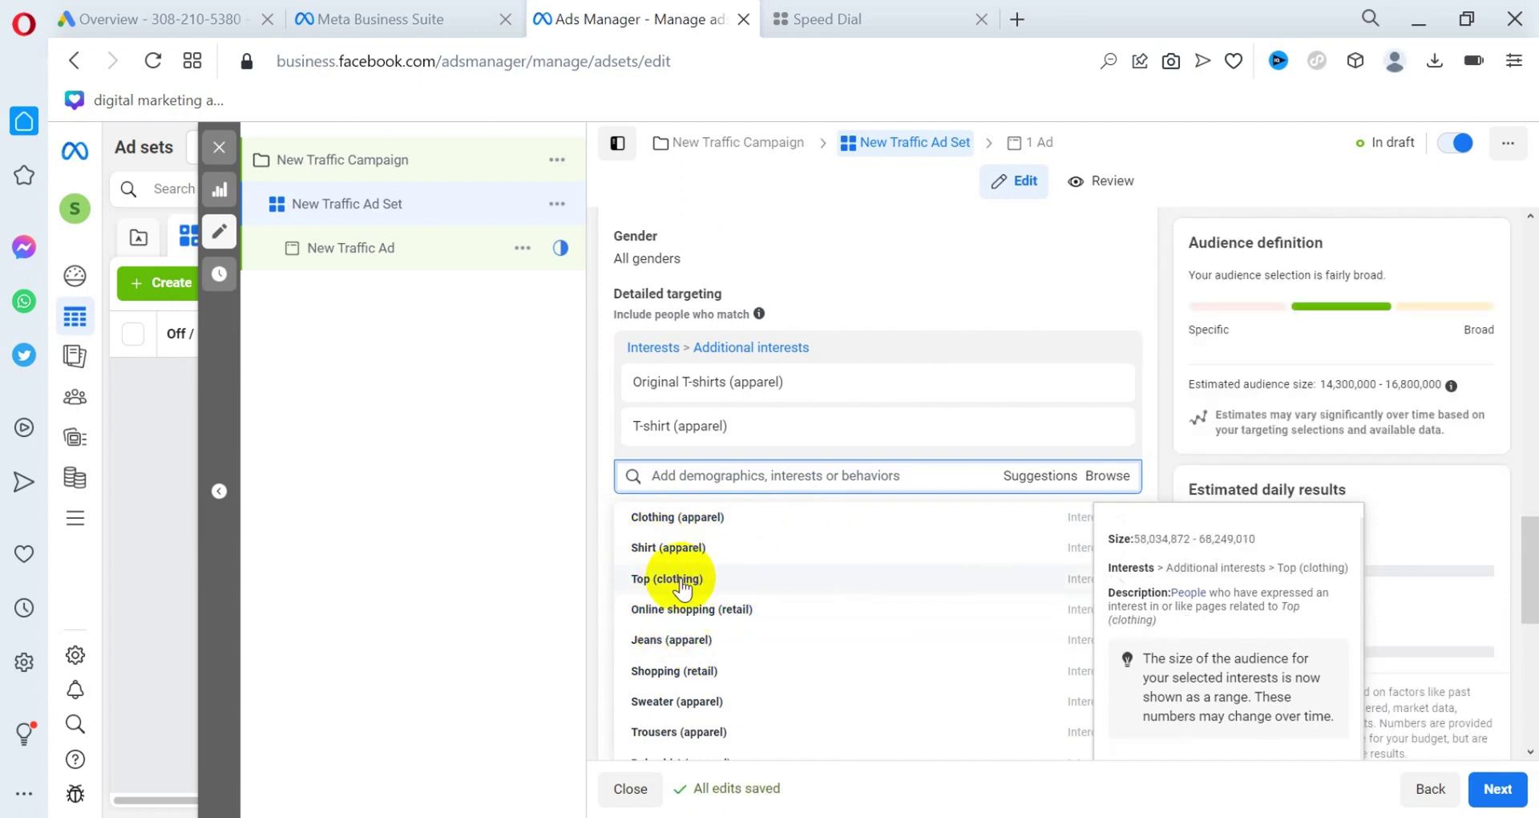
{"action": "left_click", "coordinate": [716, 578]}
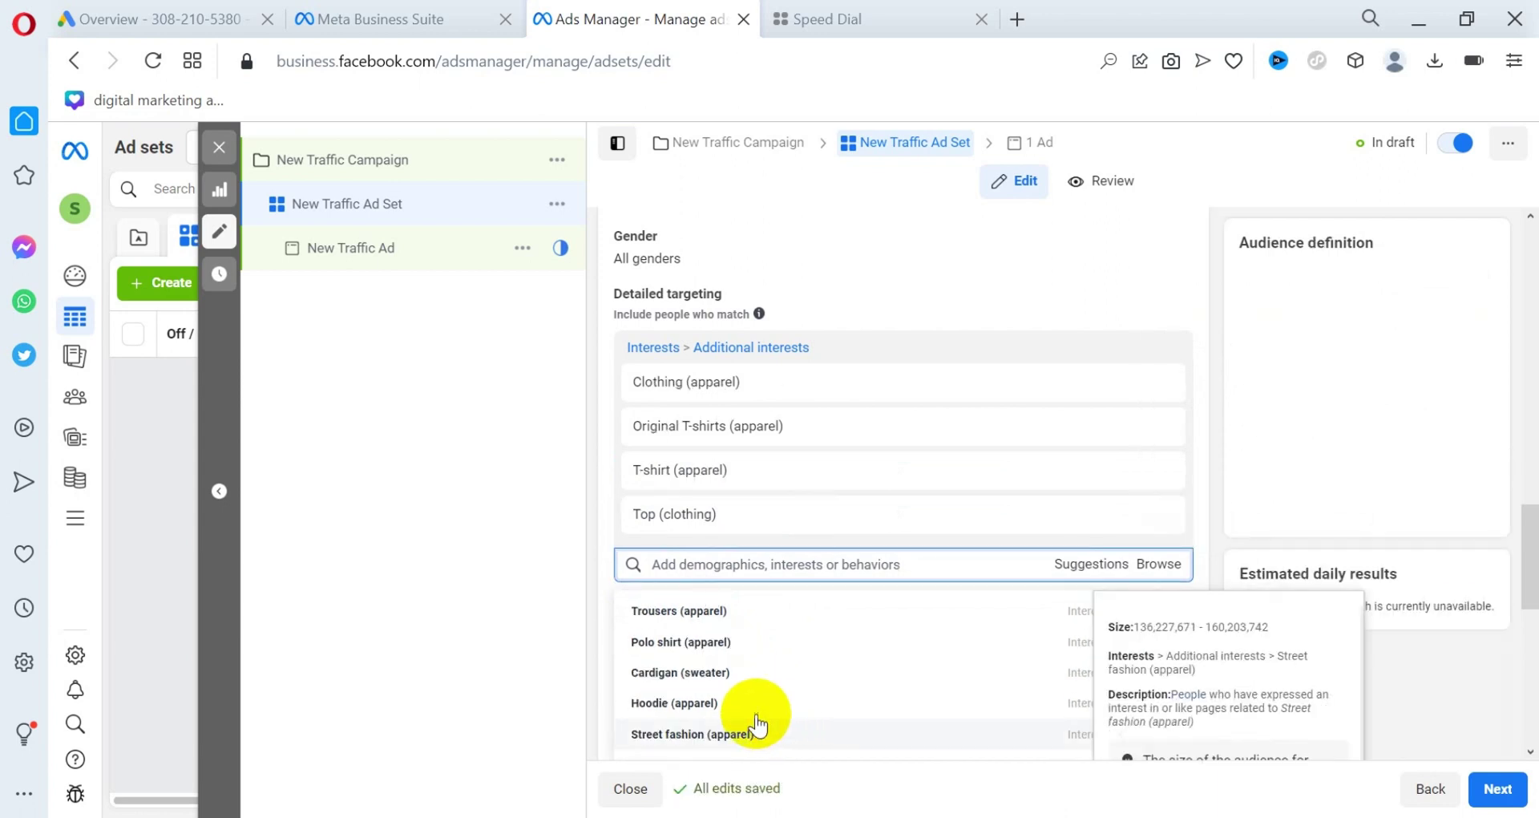
{"action": "left_click", "coordinate": [702, 677]}
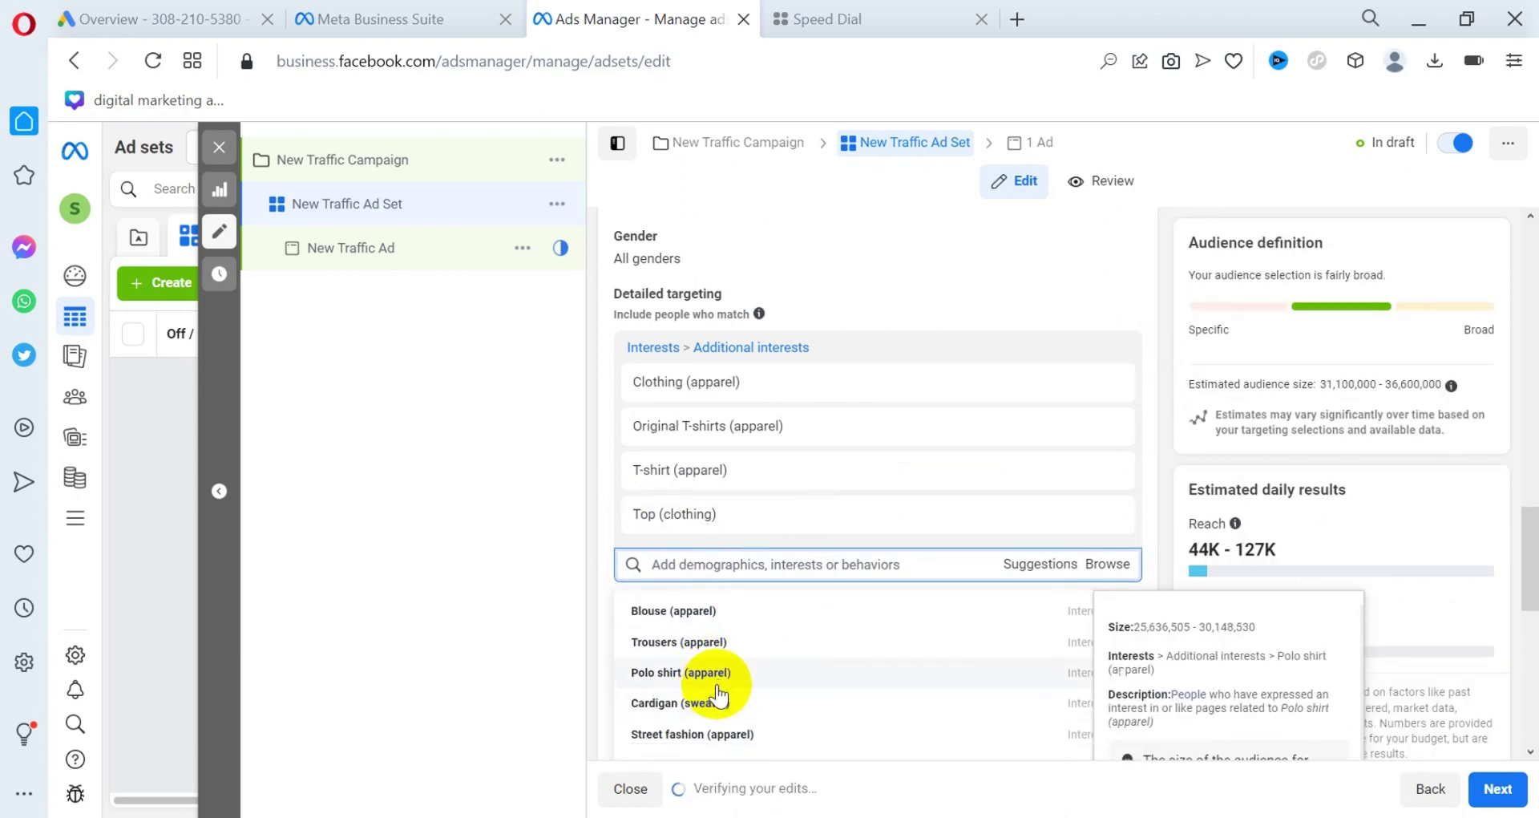
{"action": "scroll", "coordinate": [719, 691], "scroll_direction": "down", "scroll_amount": 2}
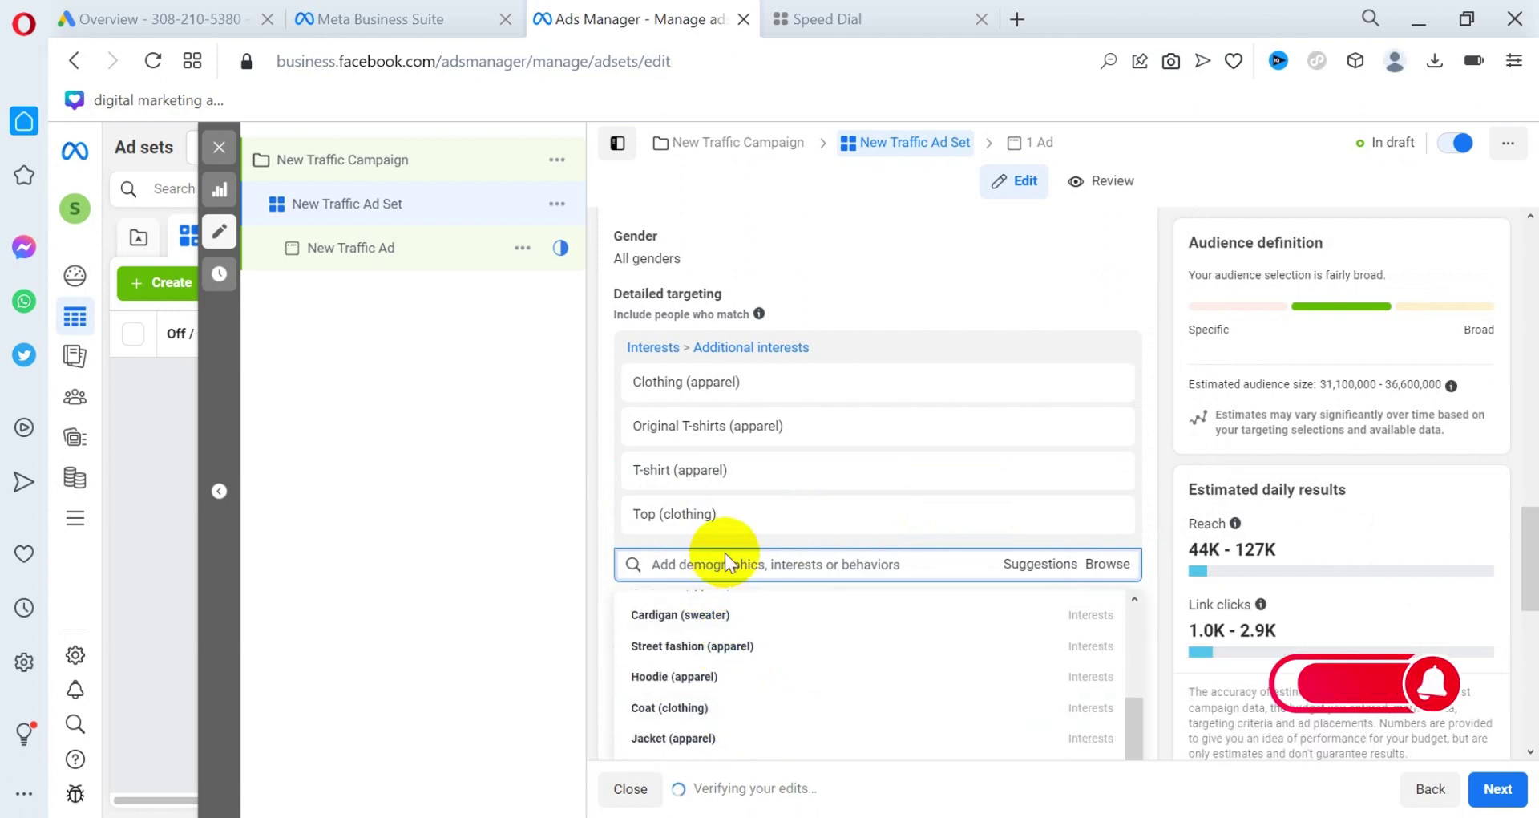
Search detailed targeting for "pur", add the Engaged Shoppers purchase behavior, and view its description
{"action": "type", "text": "pur"}
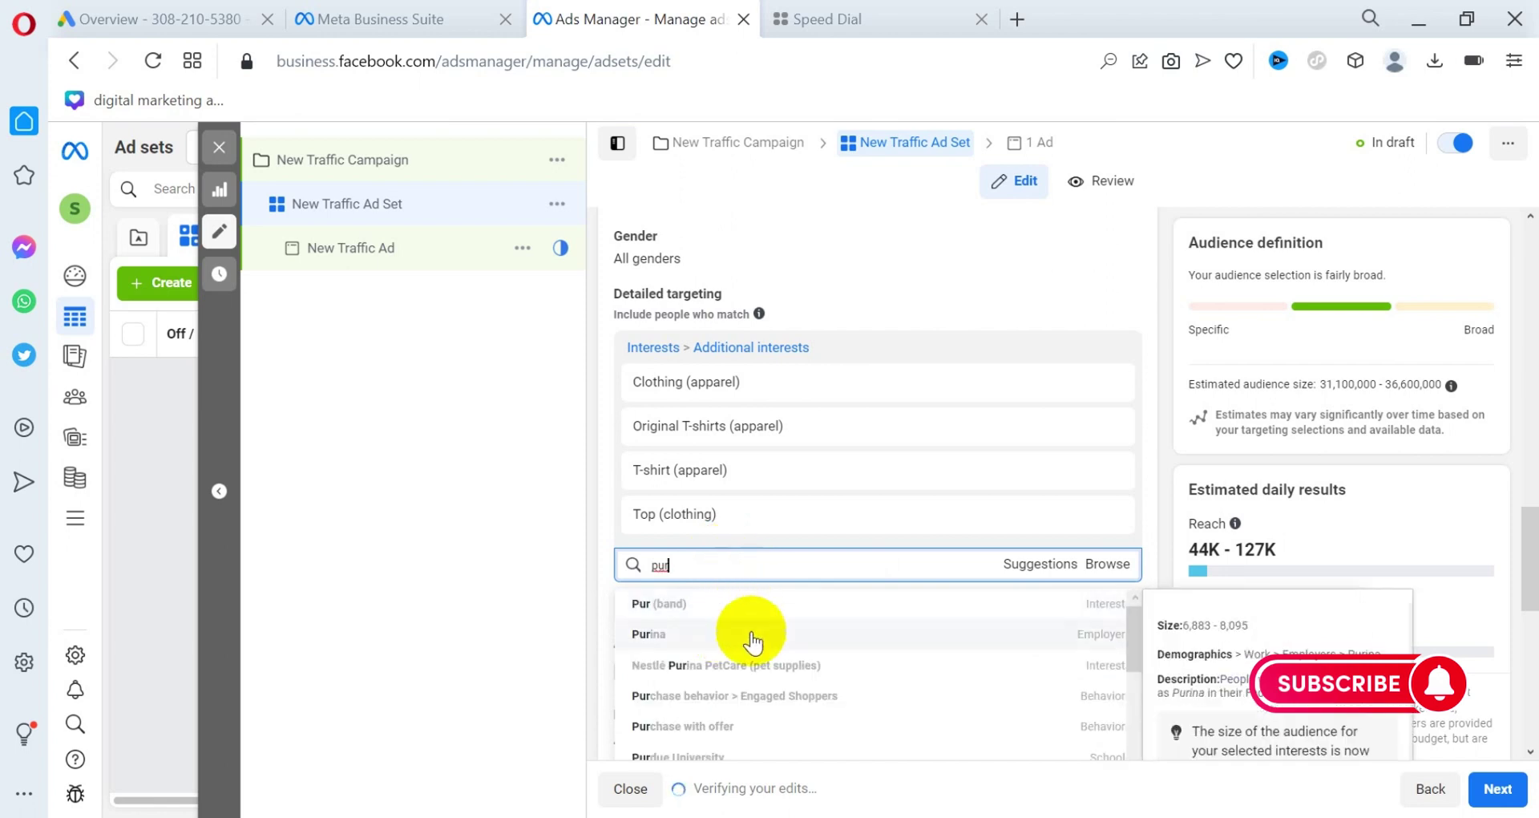
{"action": "left_click", "coordinate": [782, 699]}
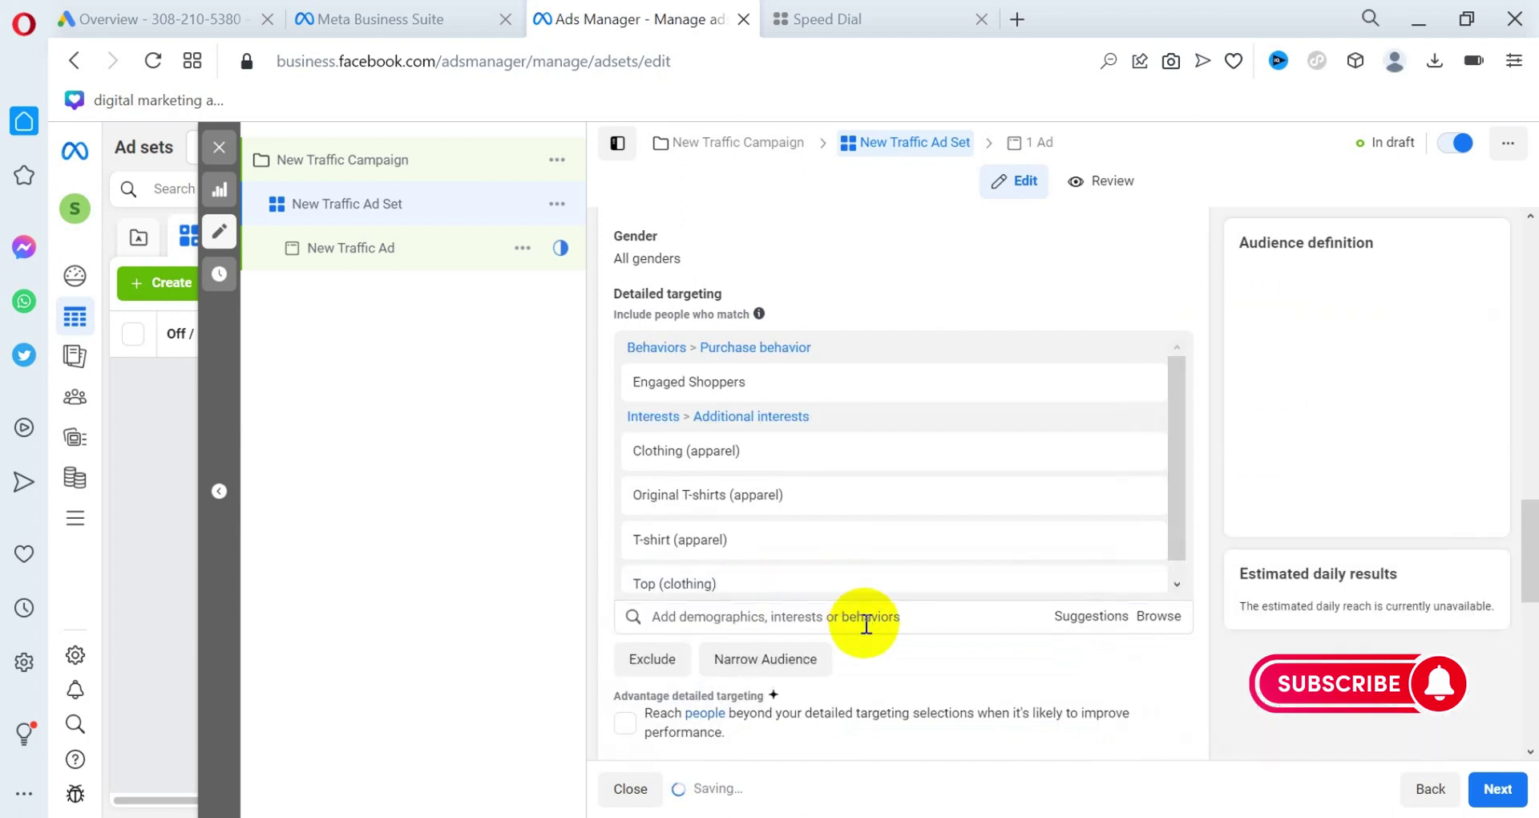
{"action": "scroll", "coordinate": [816, 367], "scroll_direction": "down", "scroll_amount": 1}
{"action": "mouse_move", "coordinate": [816, 382]}
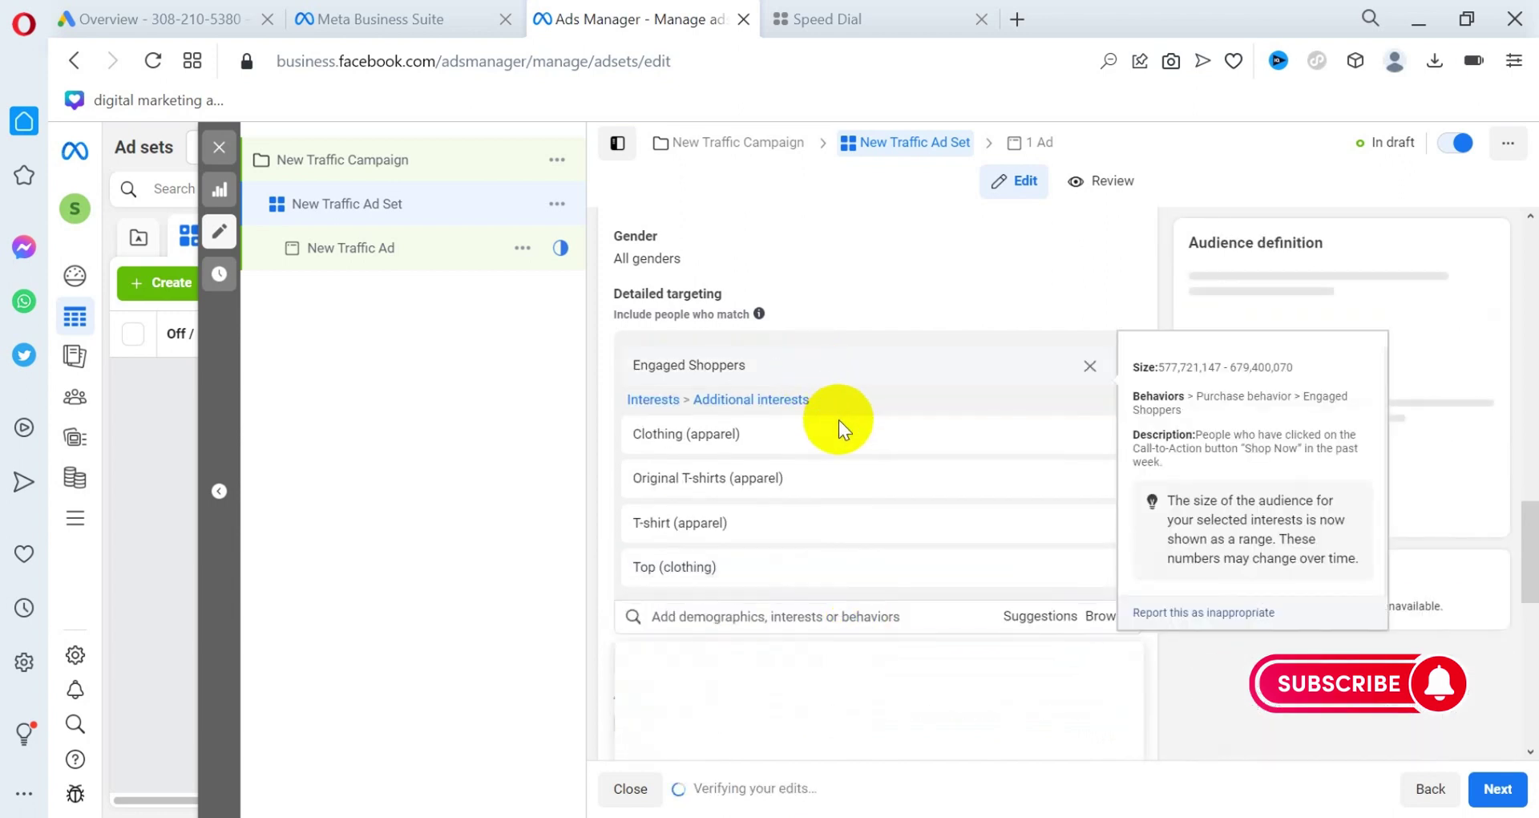
Review the ad set's detailed targeting list, checking the descriptions of Engaged Shoppers and Clothing (apparel)
{"action": "mouse_move", "coordinate": [838, 420]}
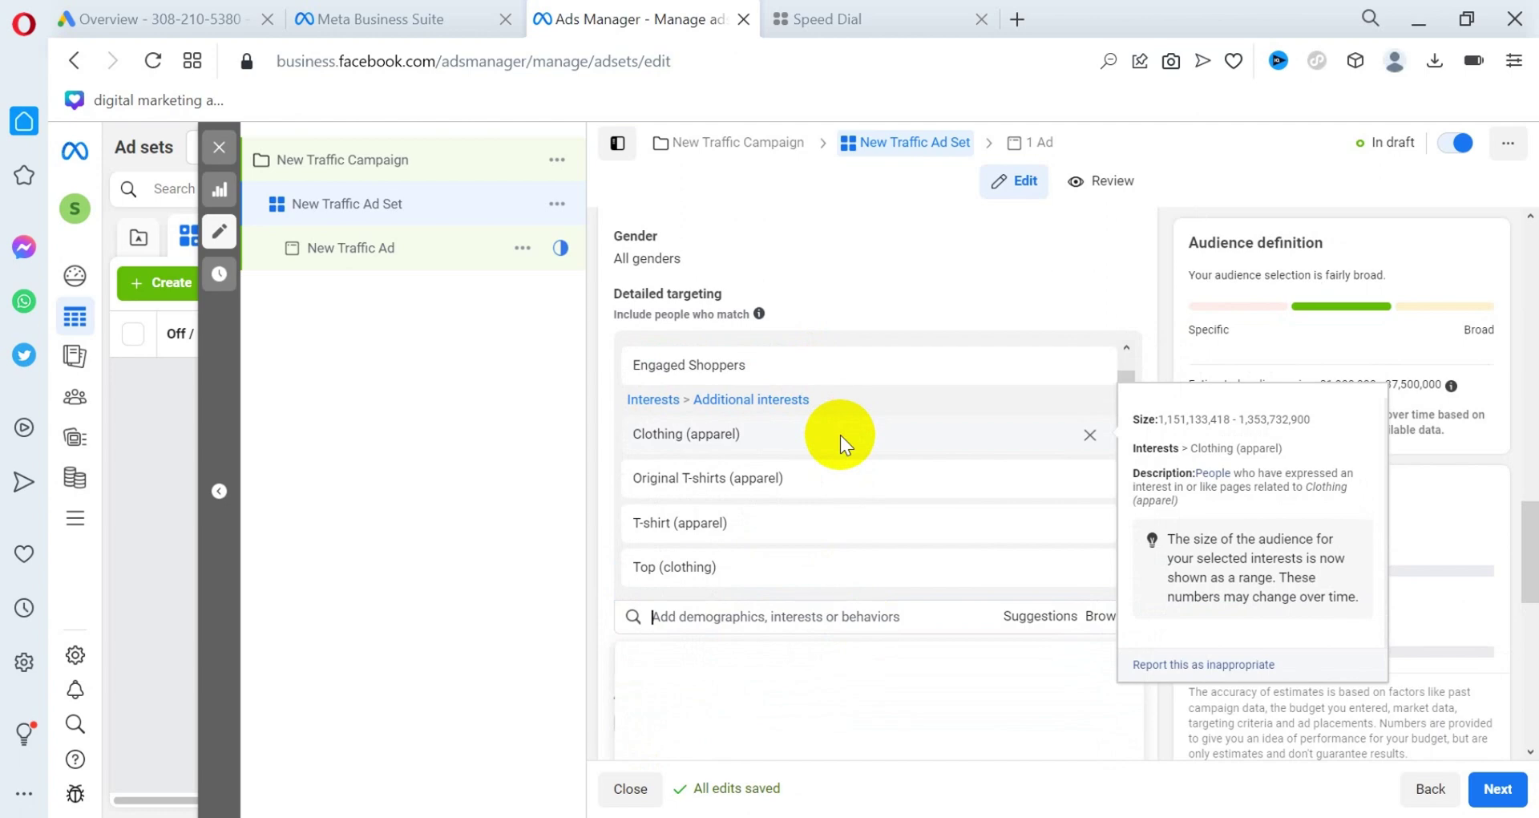
{"action": "scroll", "coordinate": [729, 508], "scroll_direction": "down", "scroll_amount": 3}
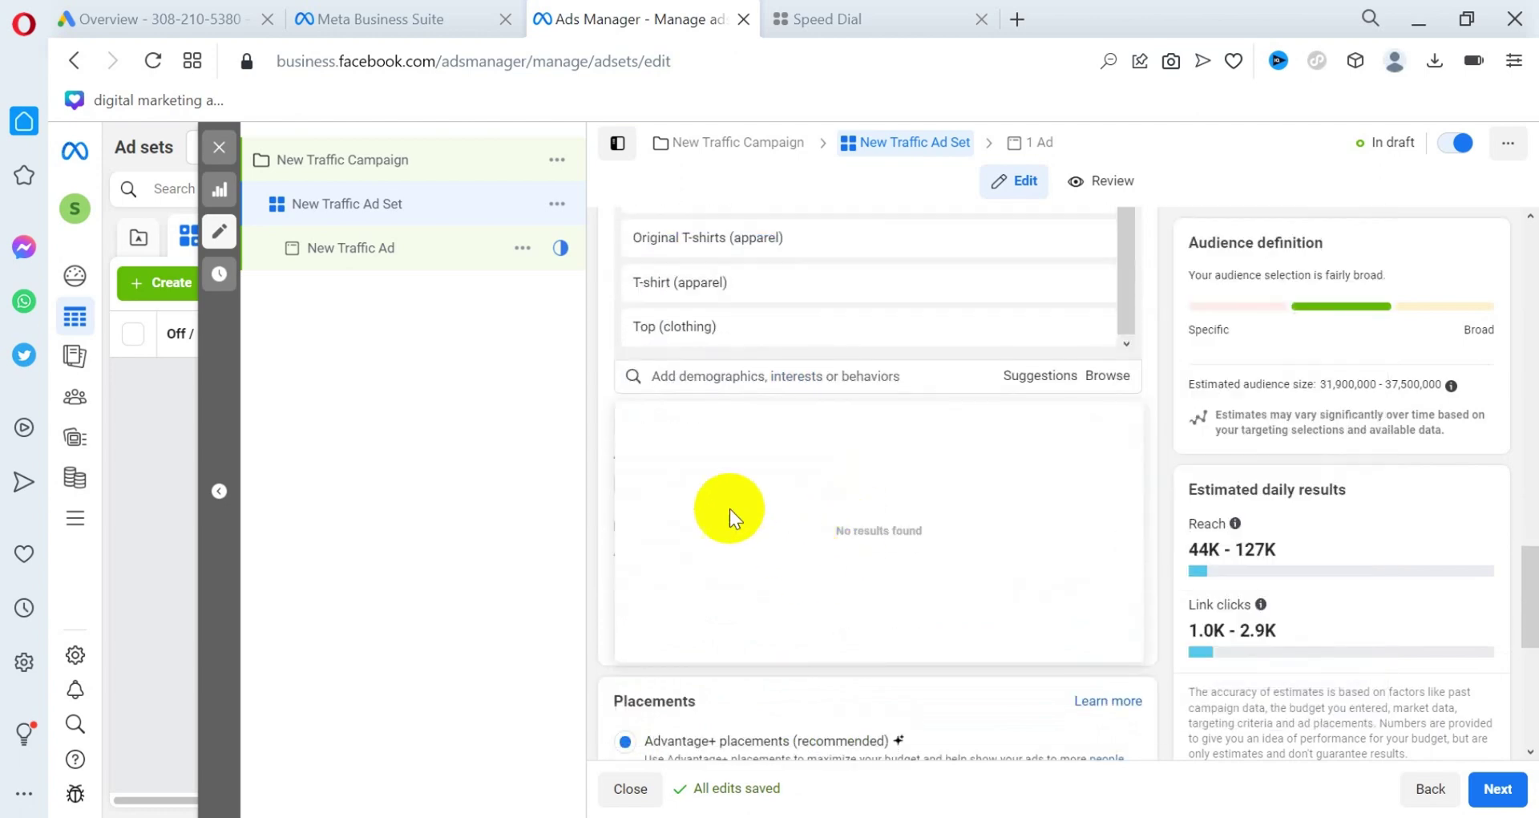
{"action": "scroll", "coordinate": [861, 376], "scroll_direction": "up", "scroll_amount": 5}
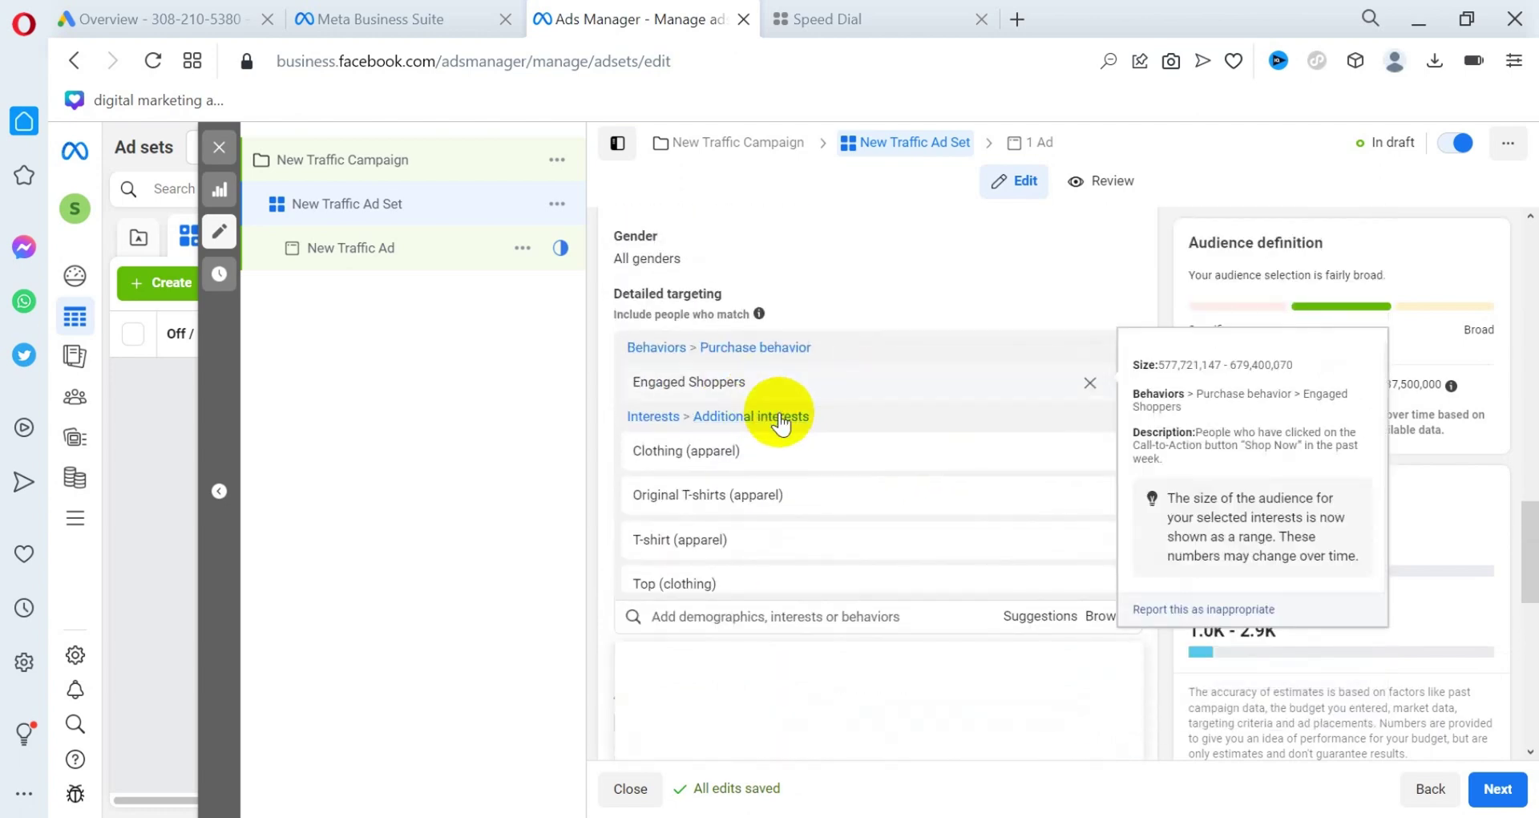
{"action": "scroll", "coordinate": [895, 481], "scroll_direction": "down", "scroll_amount": 1}
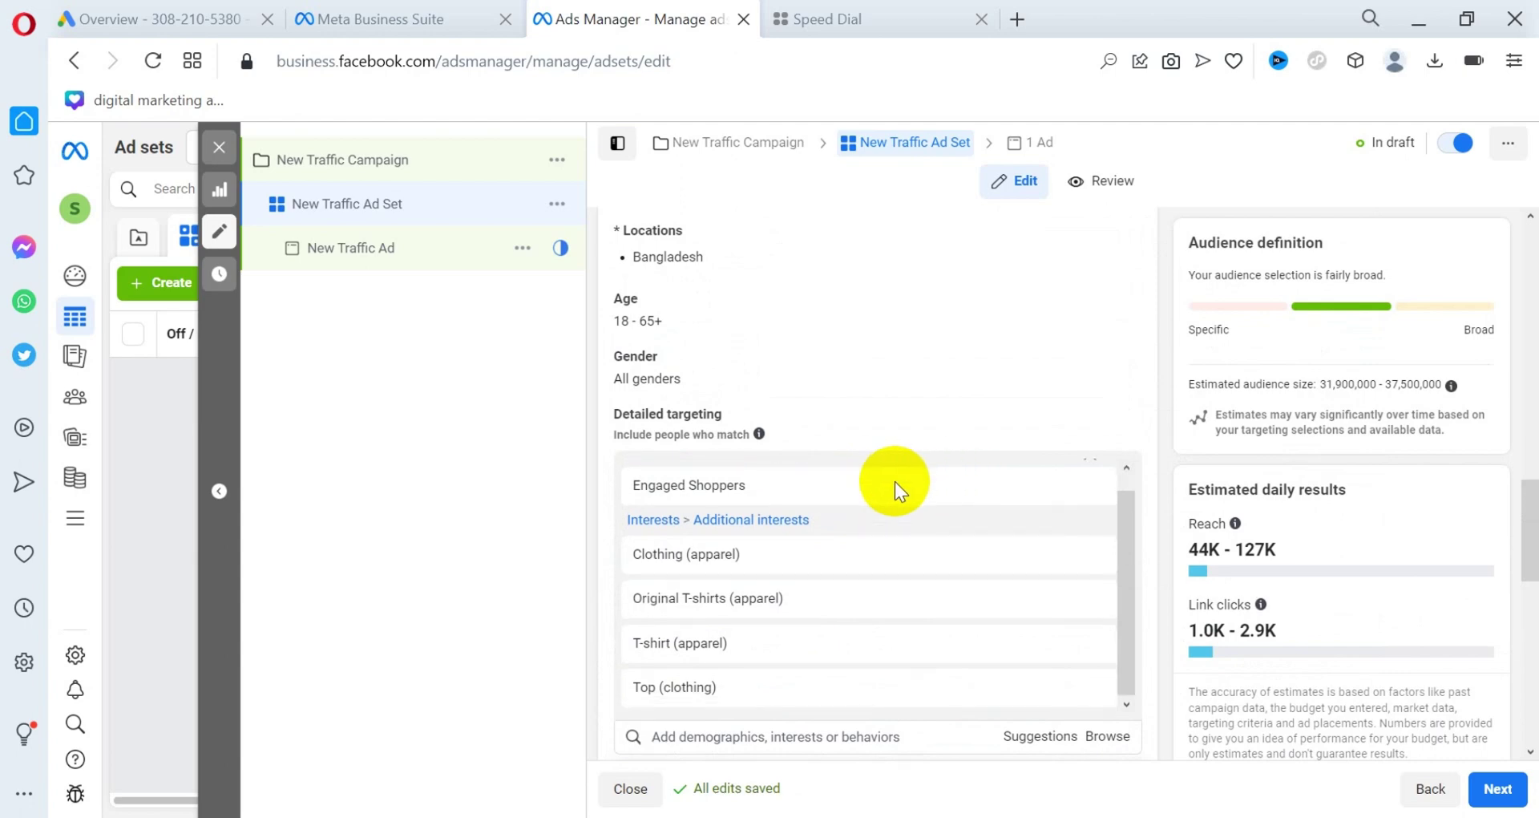
{"action": "scroll", "coordinate": [895, 483], "scroll_direction": "down", "scroll_amount": 5}
{"action": "scroll", "coordinate": [892, 547], "scroll_direction": "up", "scroll_amount": 5}
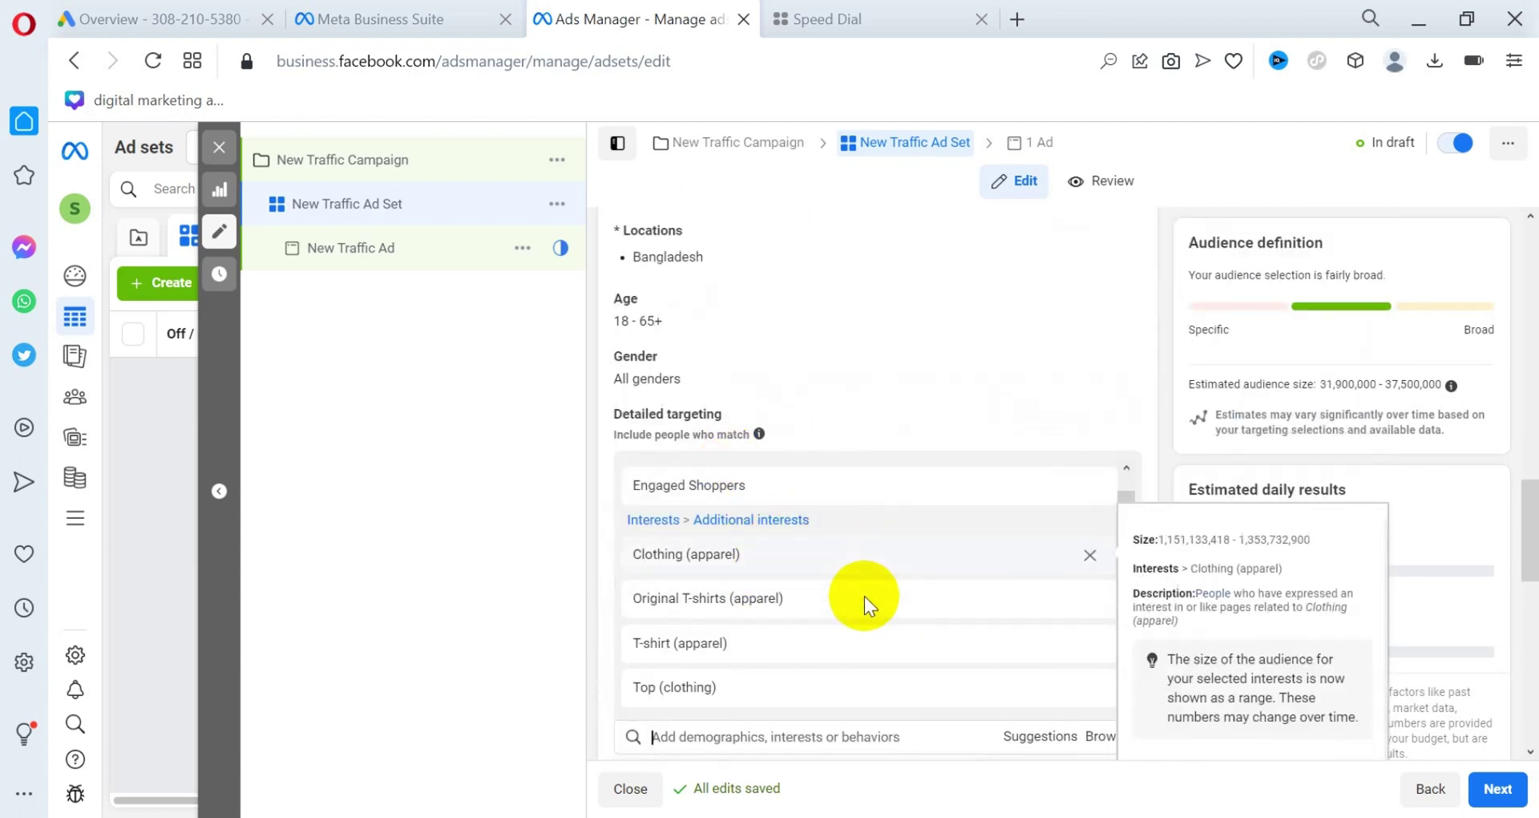
Switch to the empty Speed Dial tab and search the web for "ad targeting"
{"action": "left_click", "coordinate": [822, 13]}
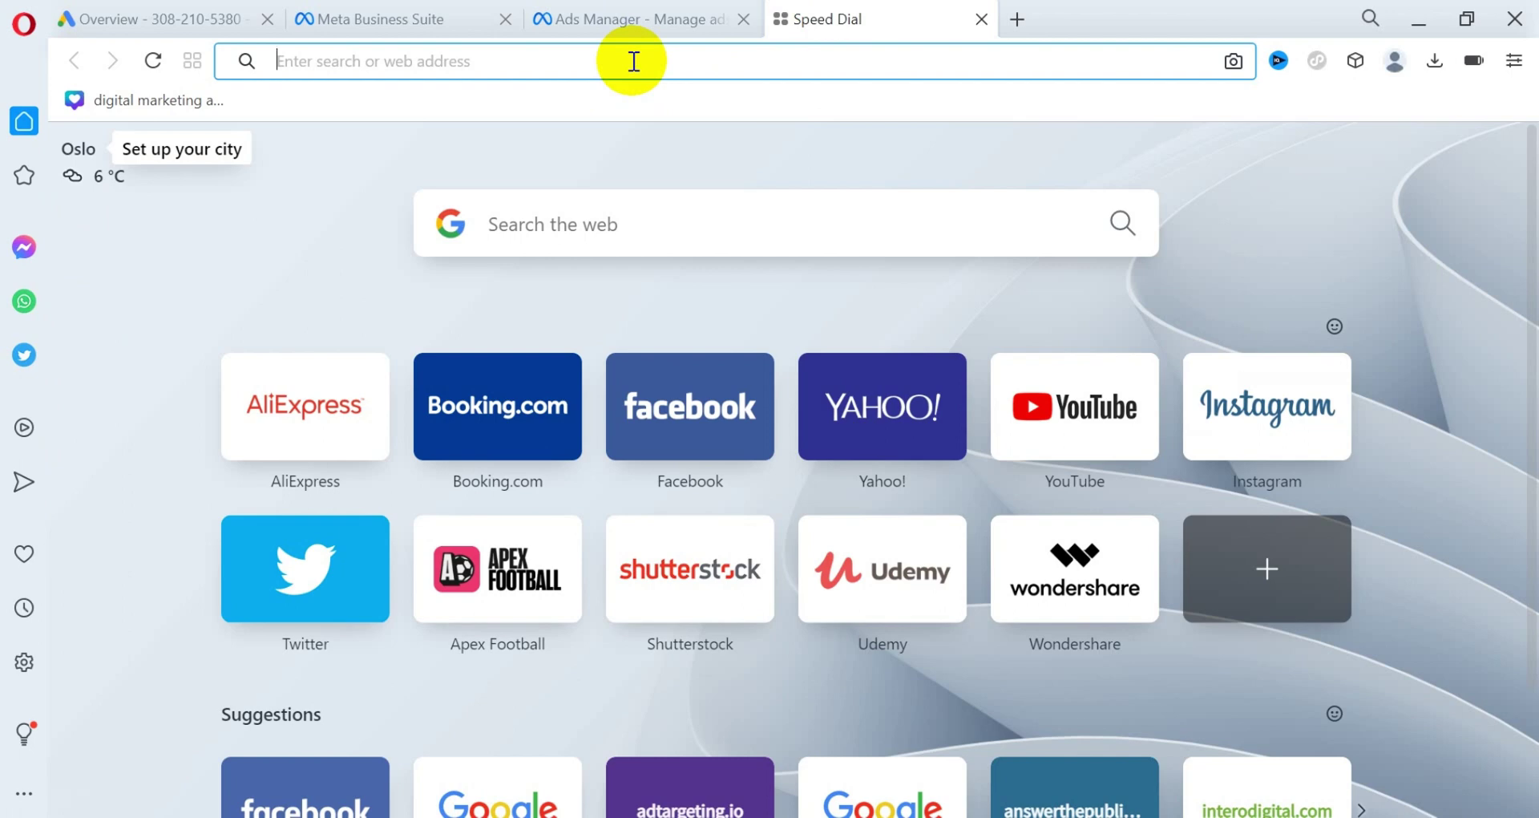
{"action": "type", "text": "ad targeting"}
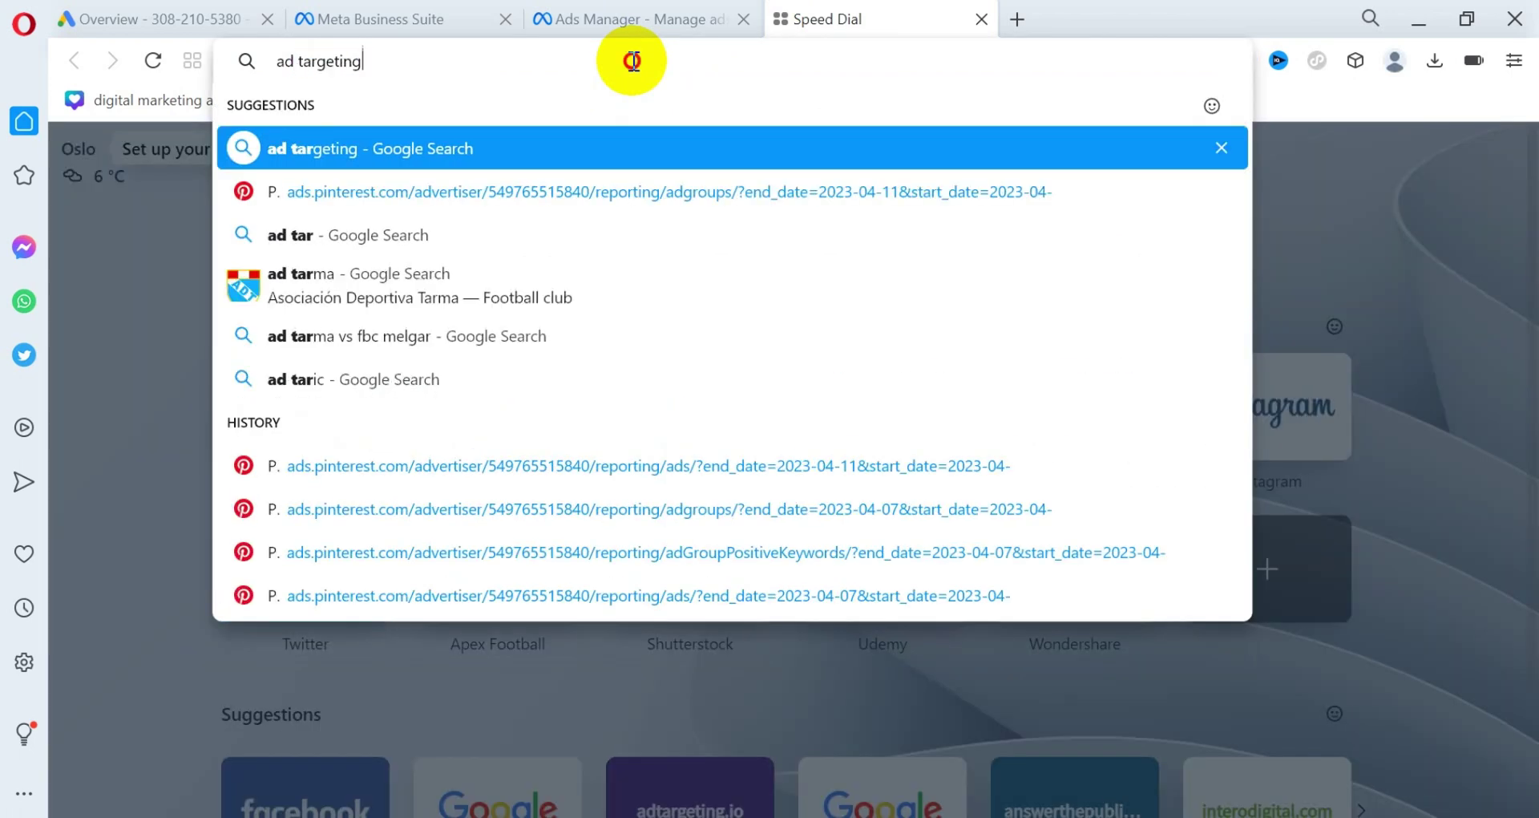
{"action": "key", "text": "Return"}
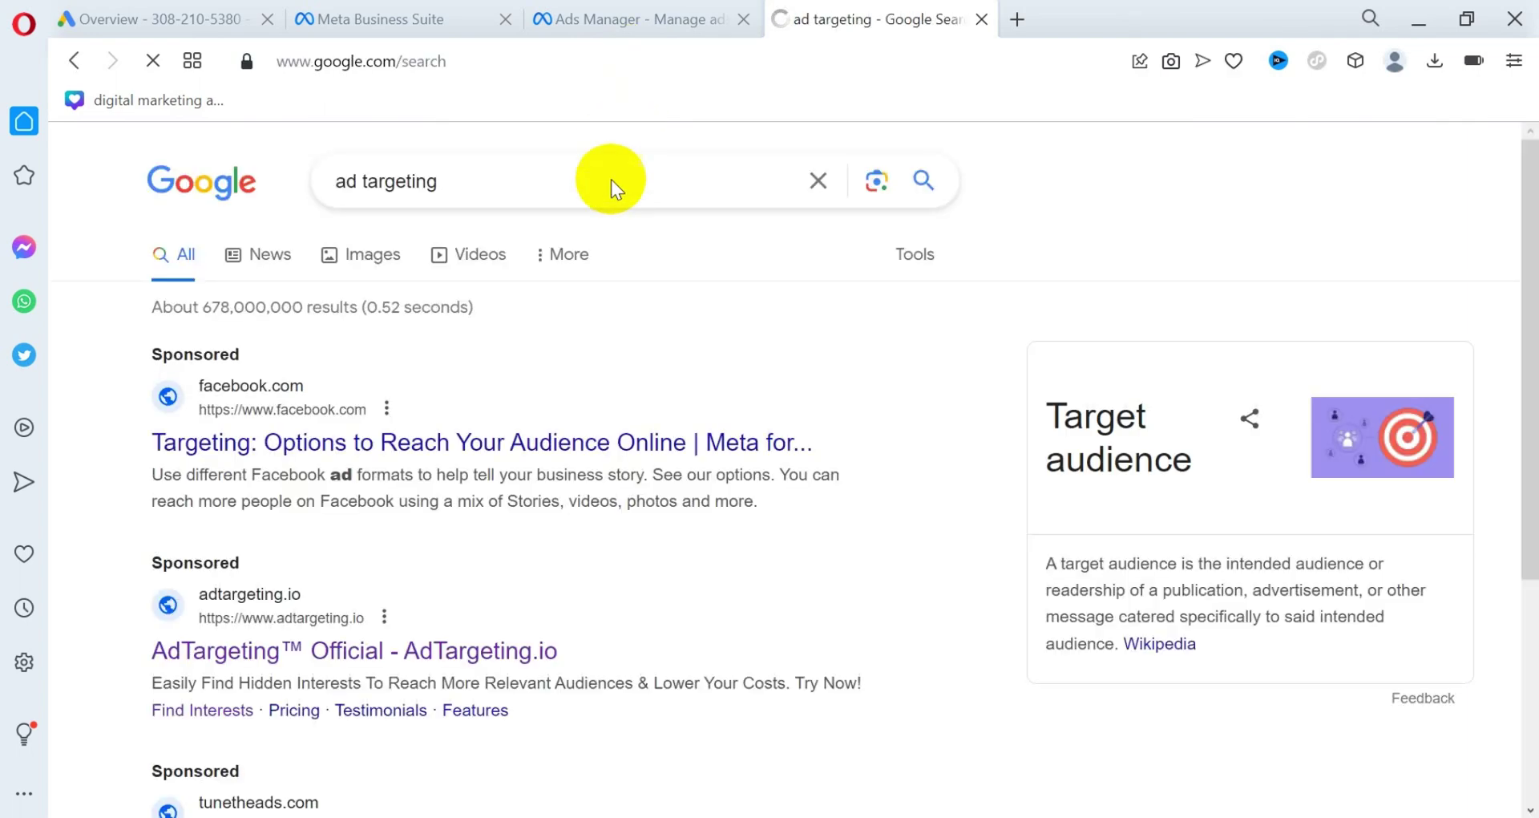
Find the AdTargeting "#1 Free Facebook Interest Targeting Tool" result and open the site
{"action": "scroll", "coordinate": [268, 385], "scroll_direction": "down", "scroll_amount": 1}
{"action": "scroll", "coordinate": [268, 383], "scroll_direction": "down", "scroll_amount": 4}
{"action": "scroll", "coordinate": [302, 526], "scroll_direction": "down", "scroll_amount": 3}
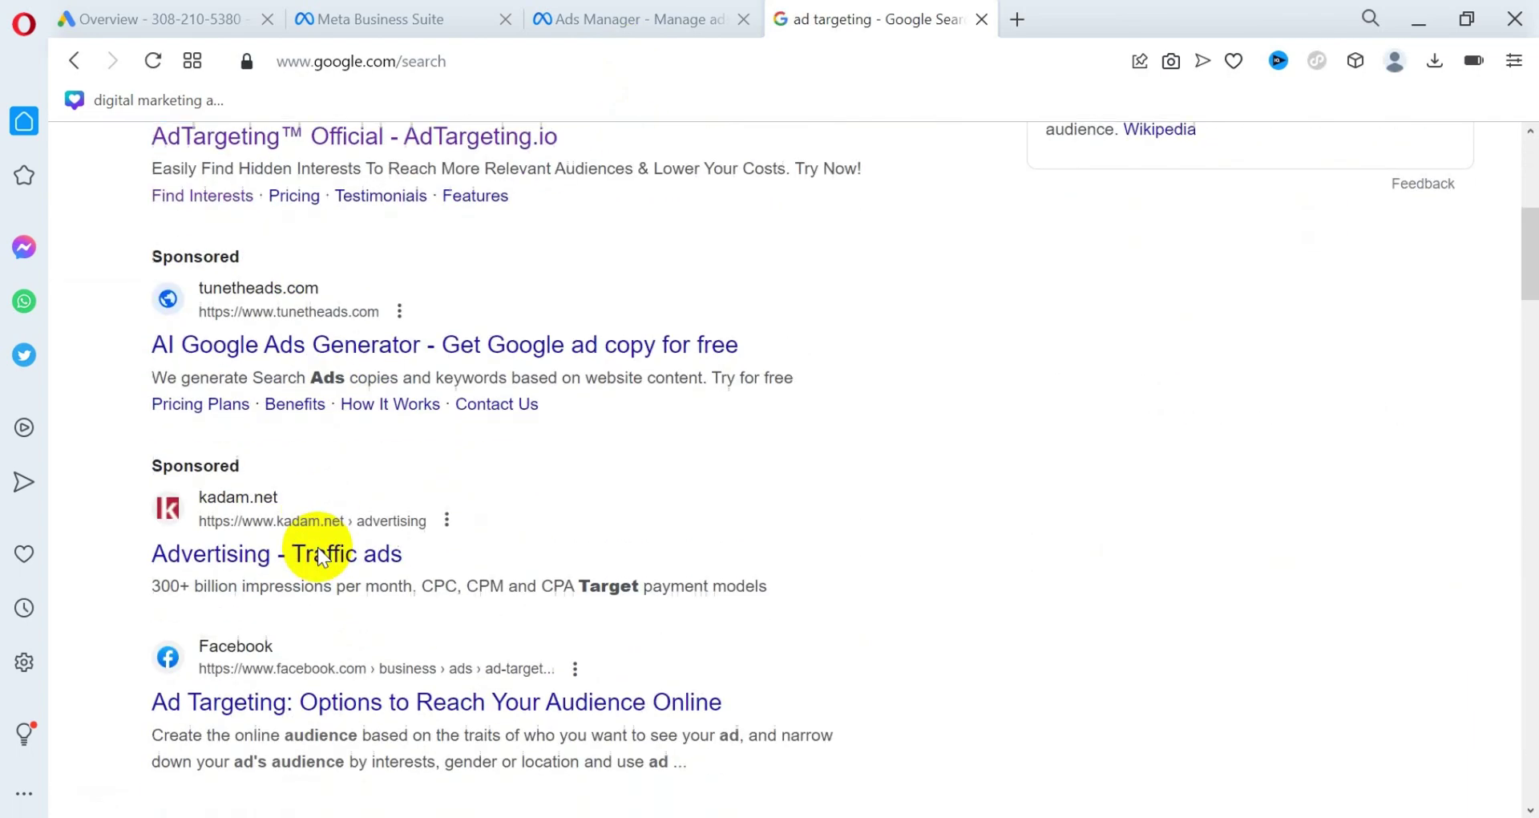
{"action": "scroll", "coordinate": [357, 499], "scroll_direction": "up", "scroll_amount": 7}
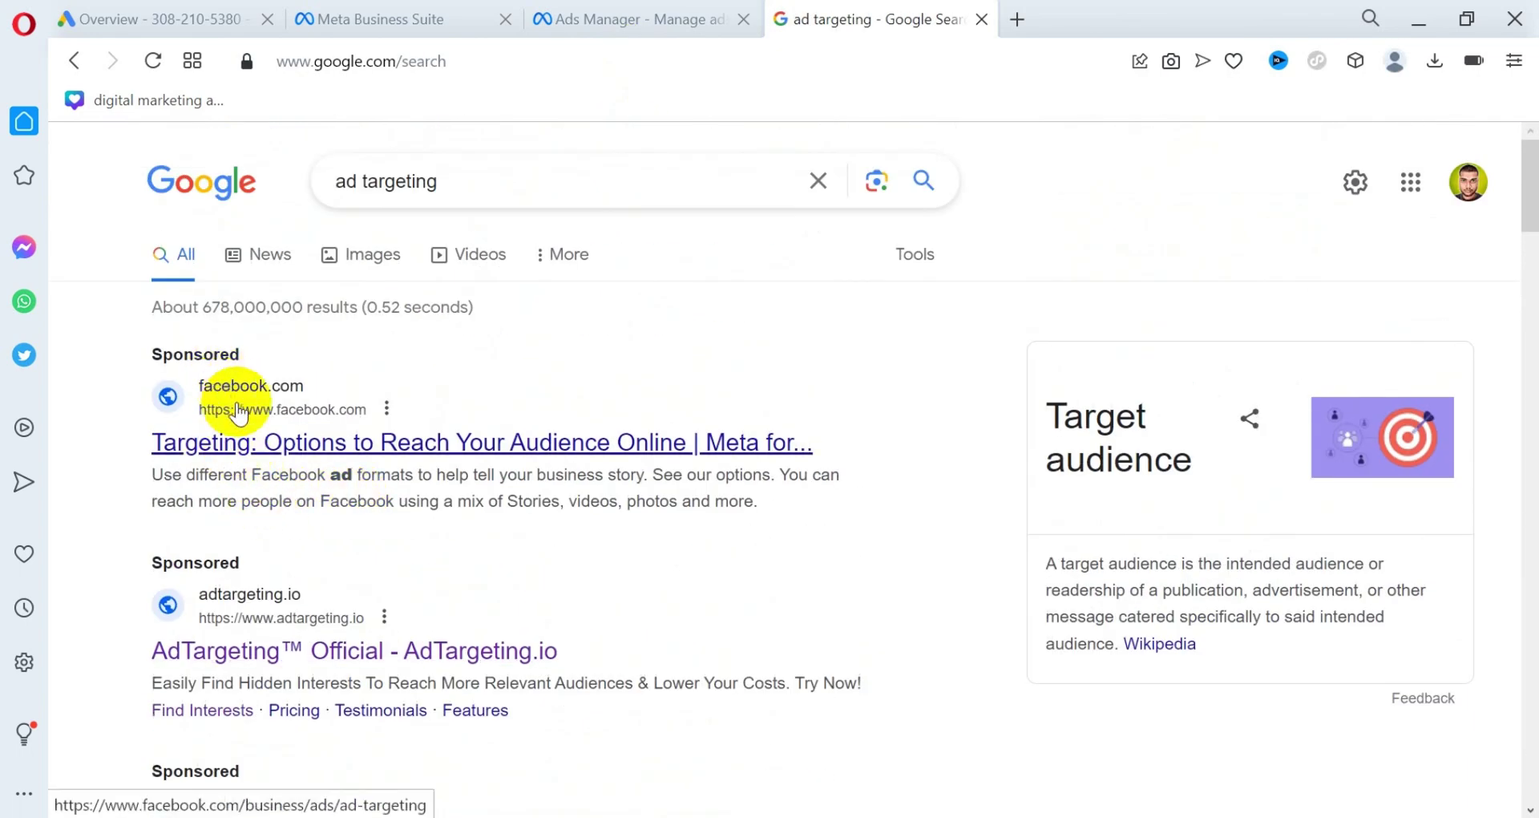
{"action": "scroll", "coordinate": [227, 388], "scroll_direction": "down", "scroll_amount": 4}
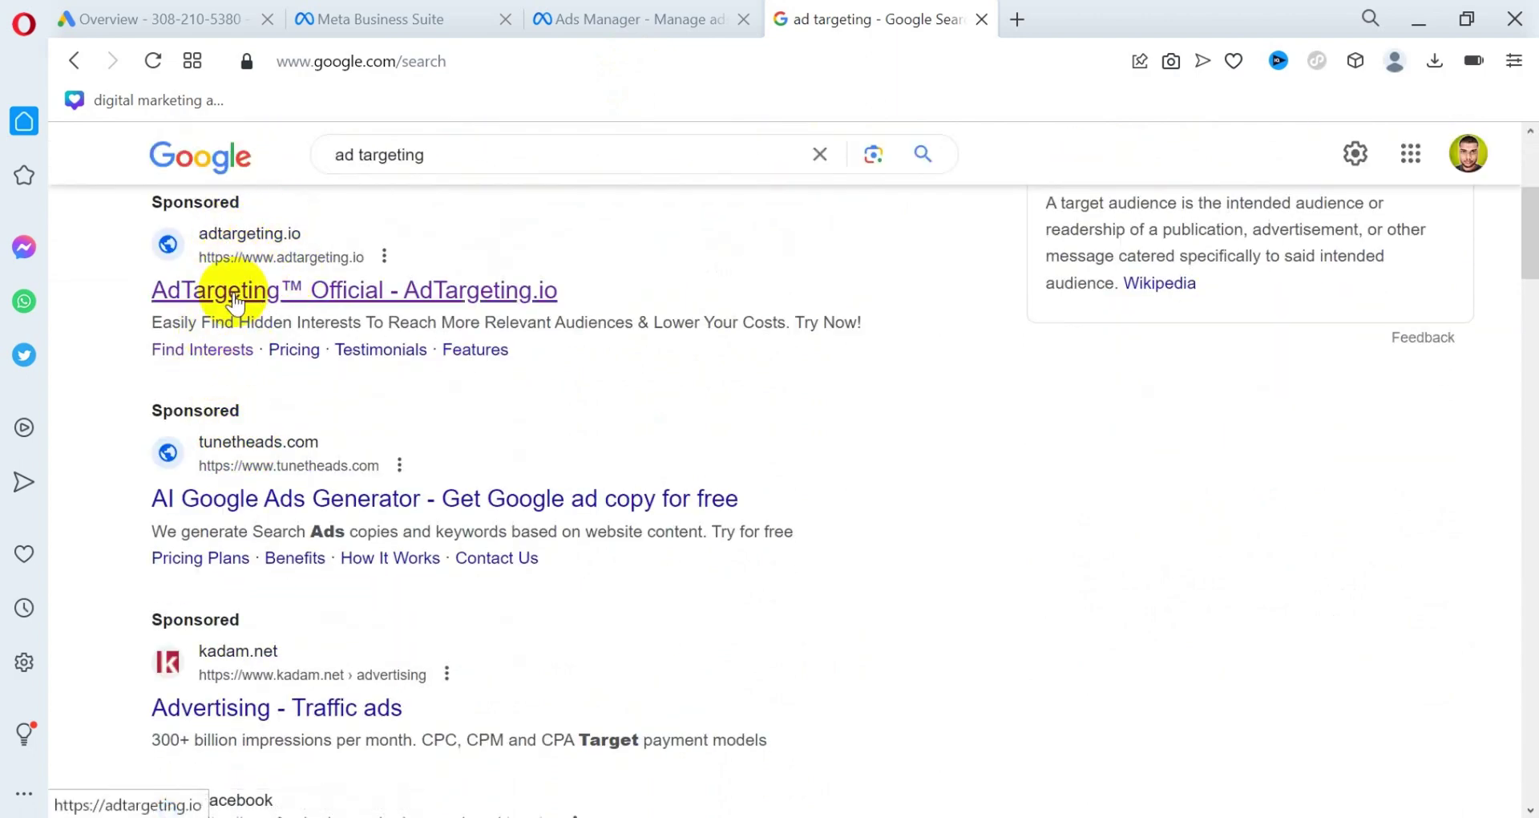
{"action": "scroll", "coordinate": [237, 305], "scroll_direction": "down", "scroll_amount": 10}
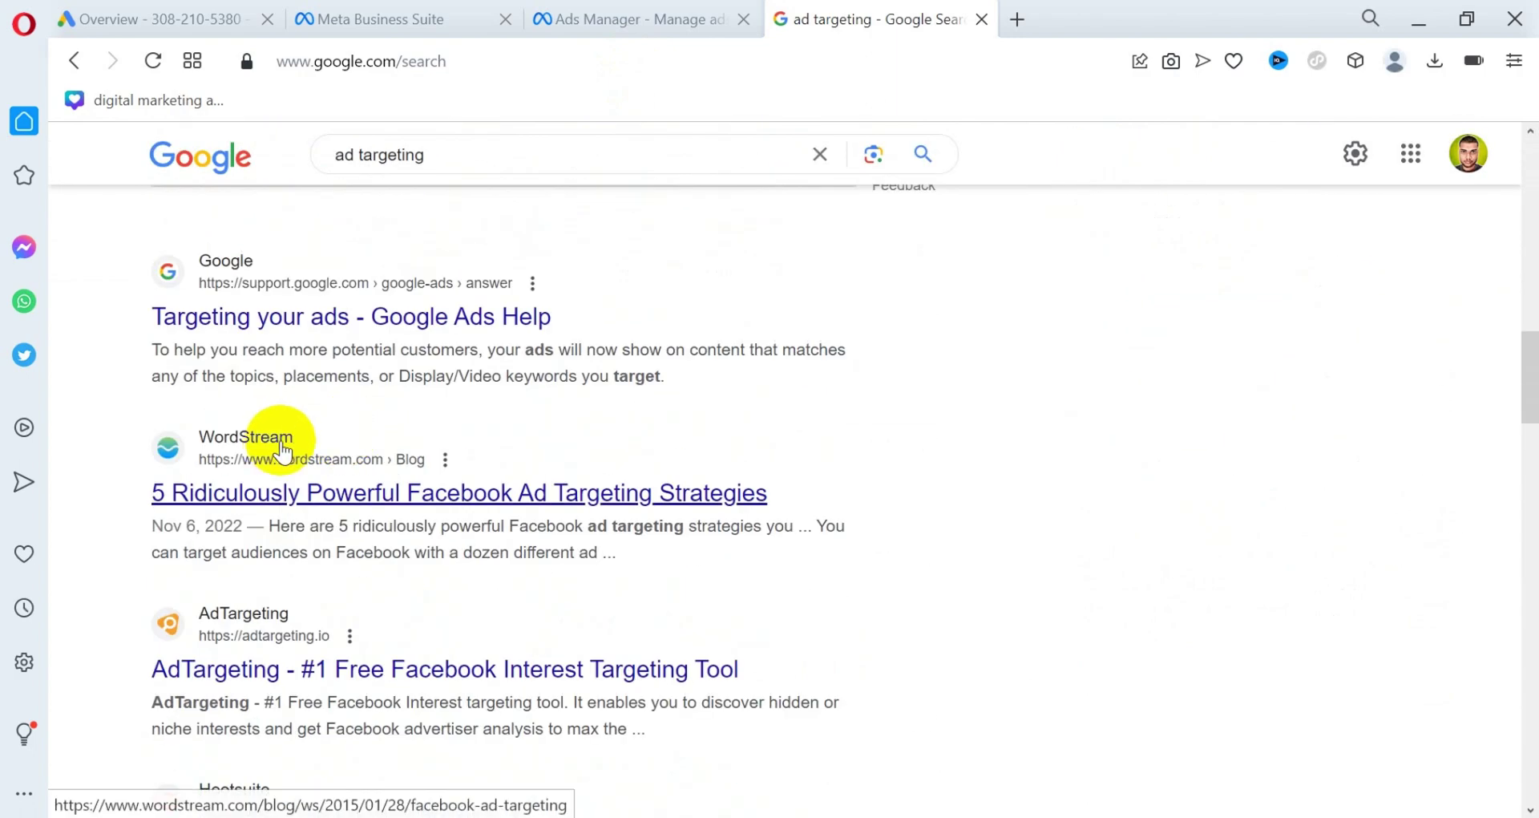
{"action": "scroll", "coordinate": [268, 429], "scroll_direction": "down", "scroll_amount": 3}
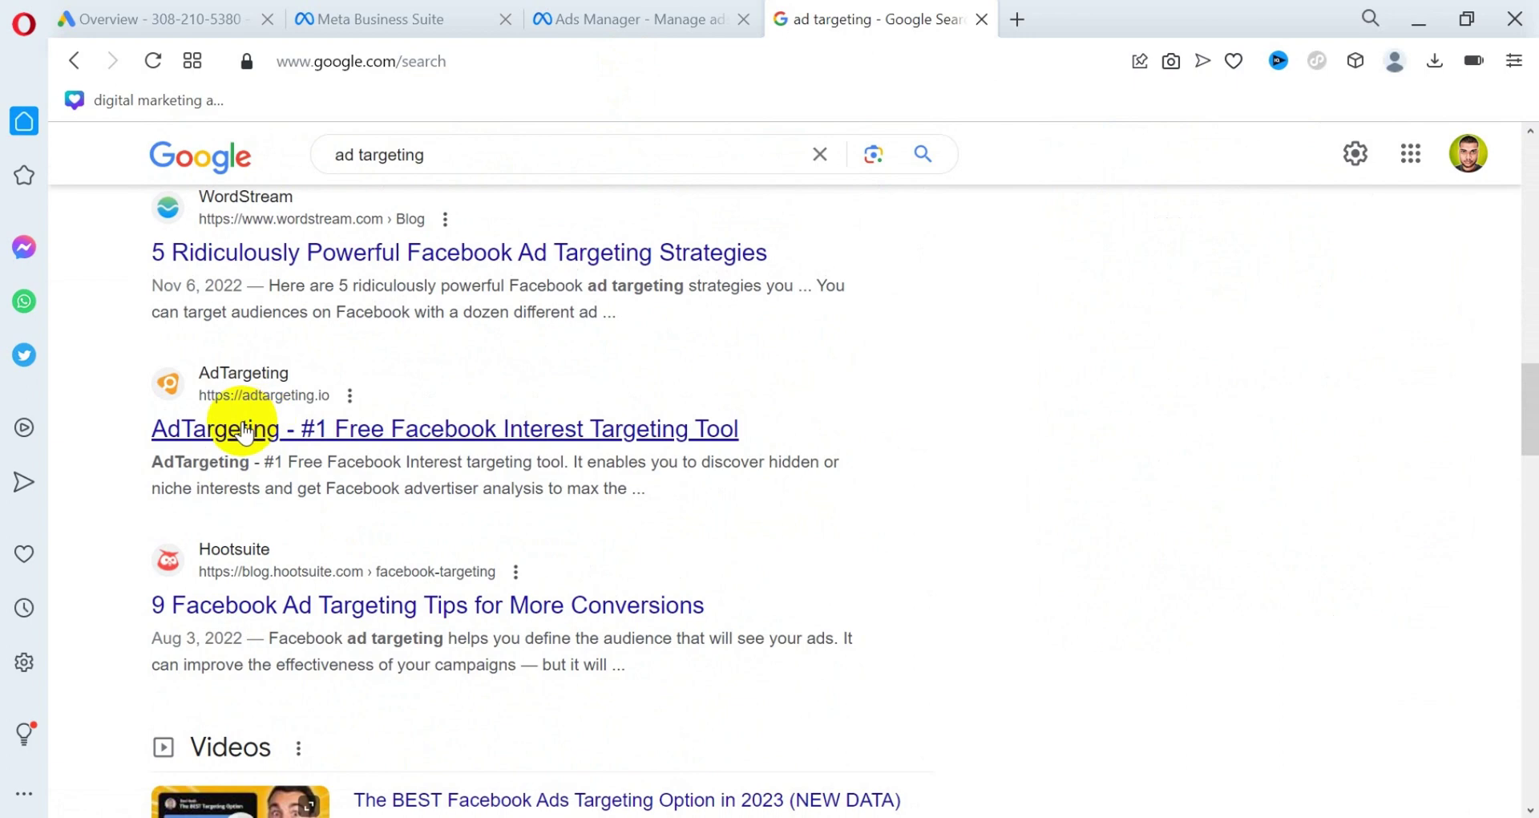
{"action": "left_click", "coordinate": [361, 425]}
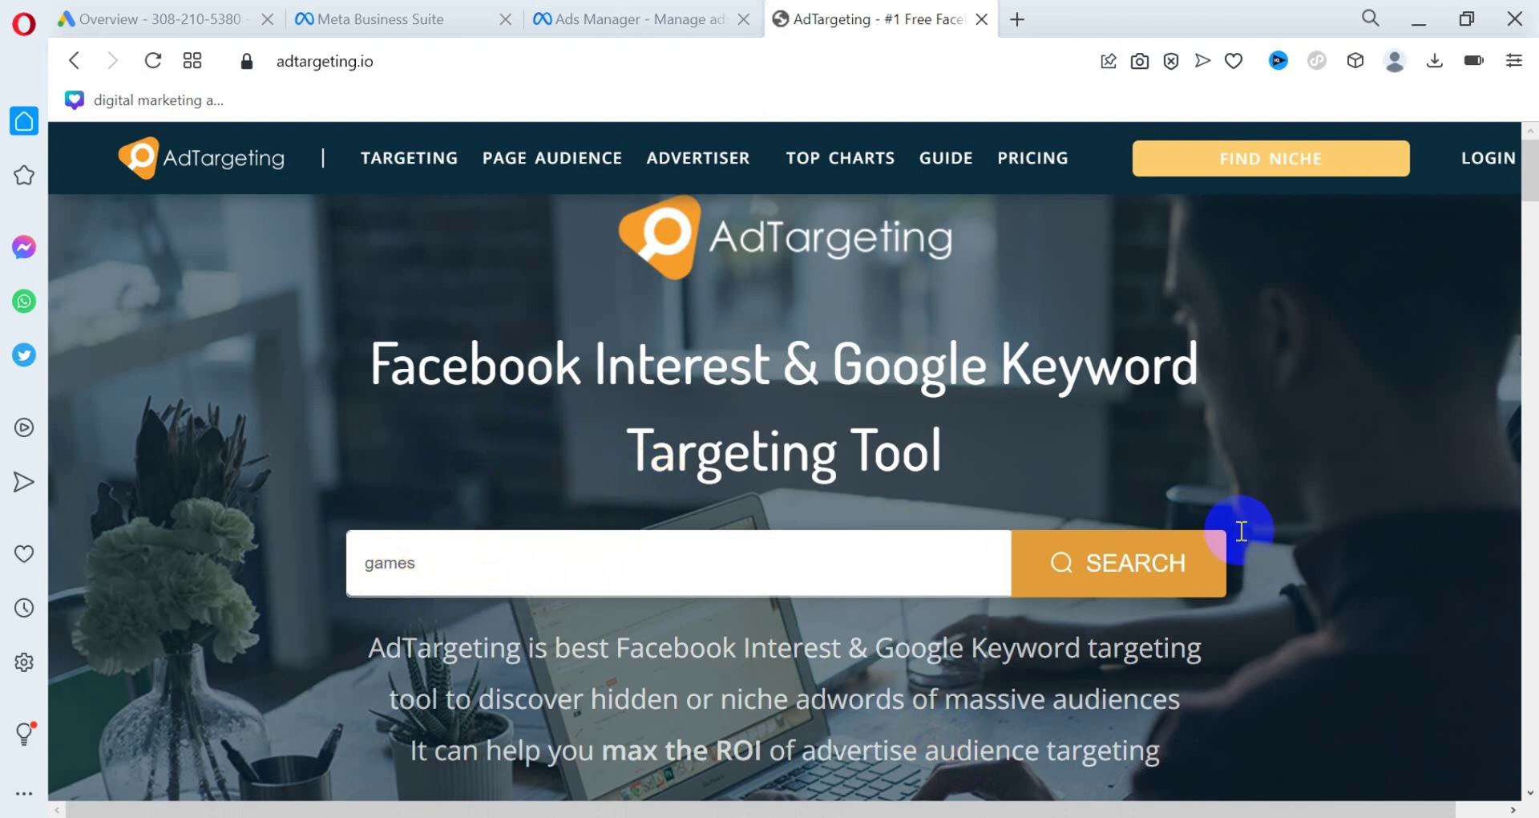
Replace the sample keyword on the AdTargeting home page with "t-shirt" and open the interest targeting search
{"action": "scroll", "coordinate": [1531, 221], "scroll_direction": "down", "scroll_amount": 10}
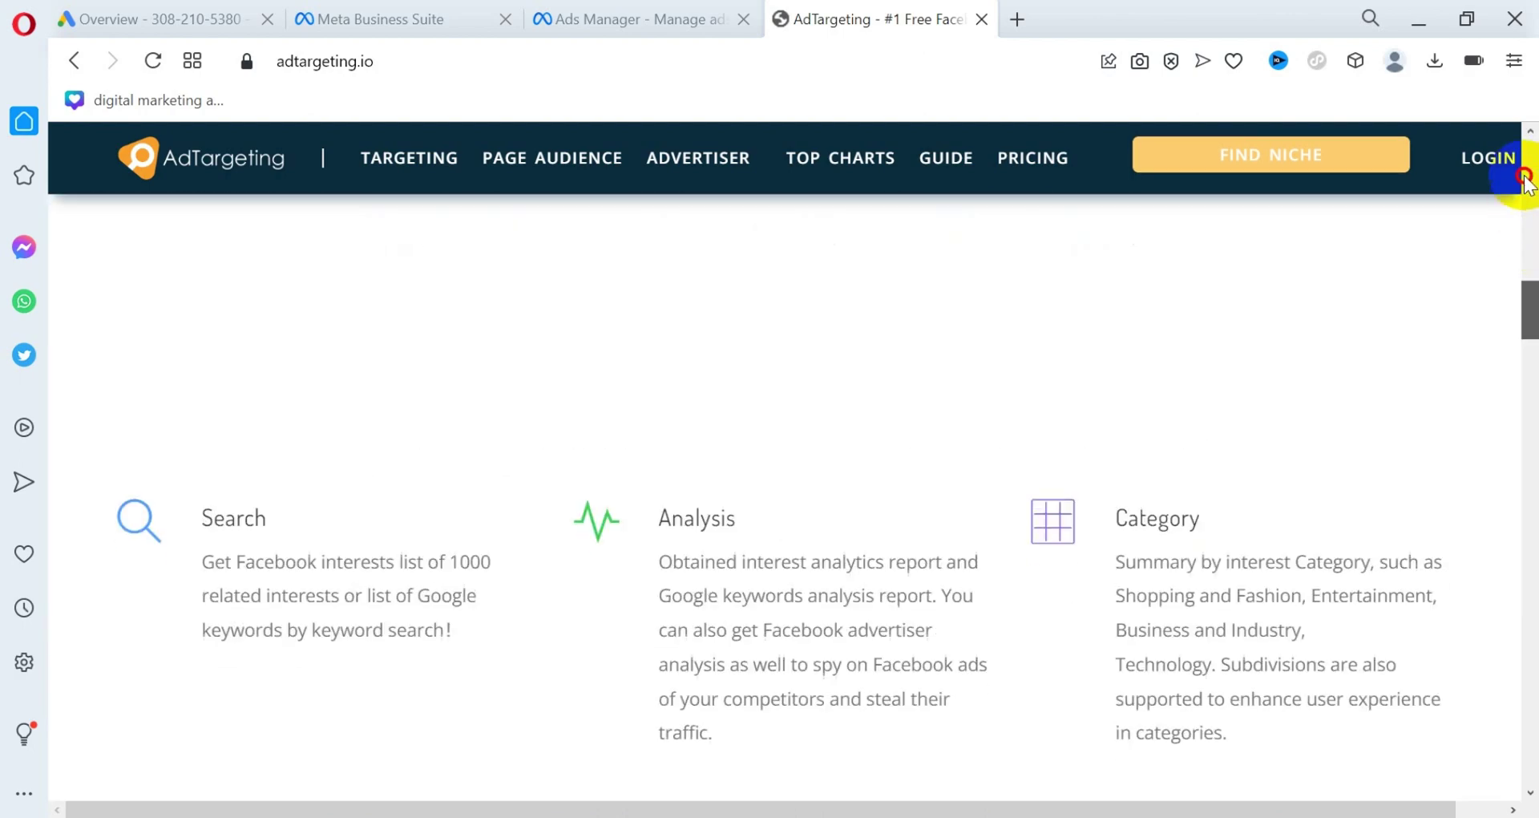
{"action": "scroll", "coordinate": [1045, 398], "scroll_direction": "up", "scroll_amount": 10}
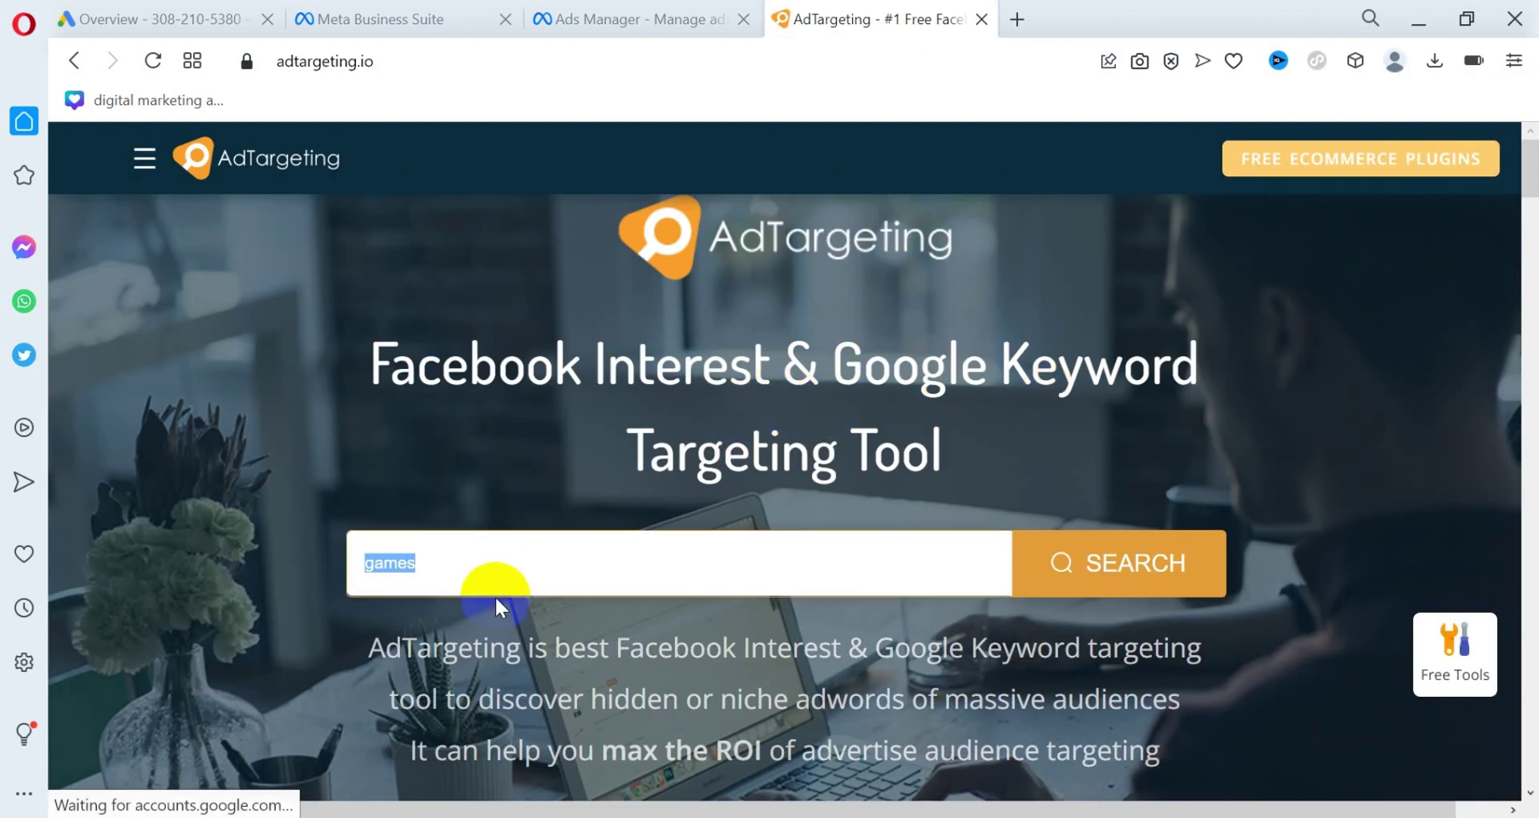
{"action": "type", "text": "t"}
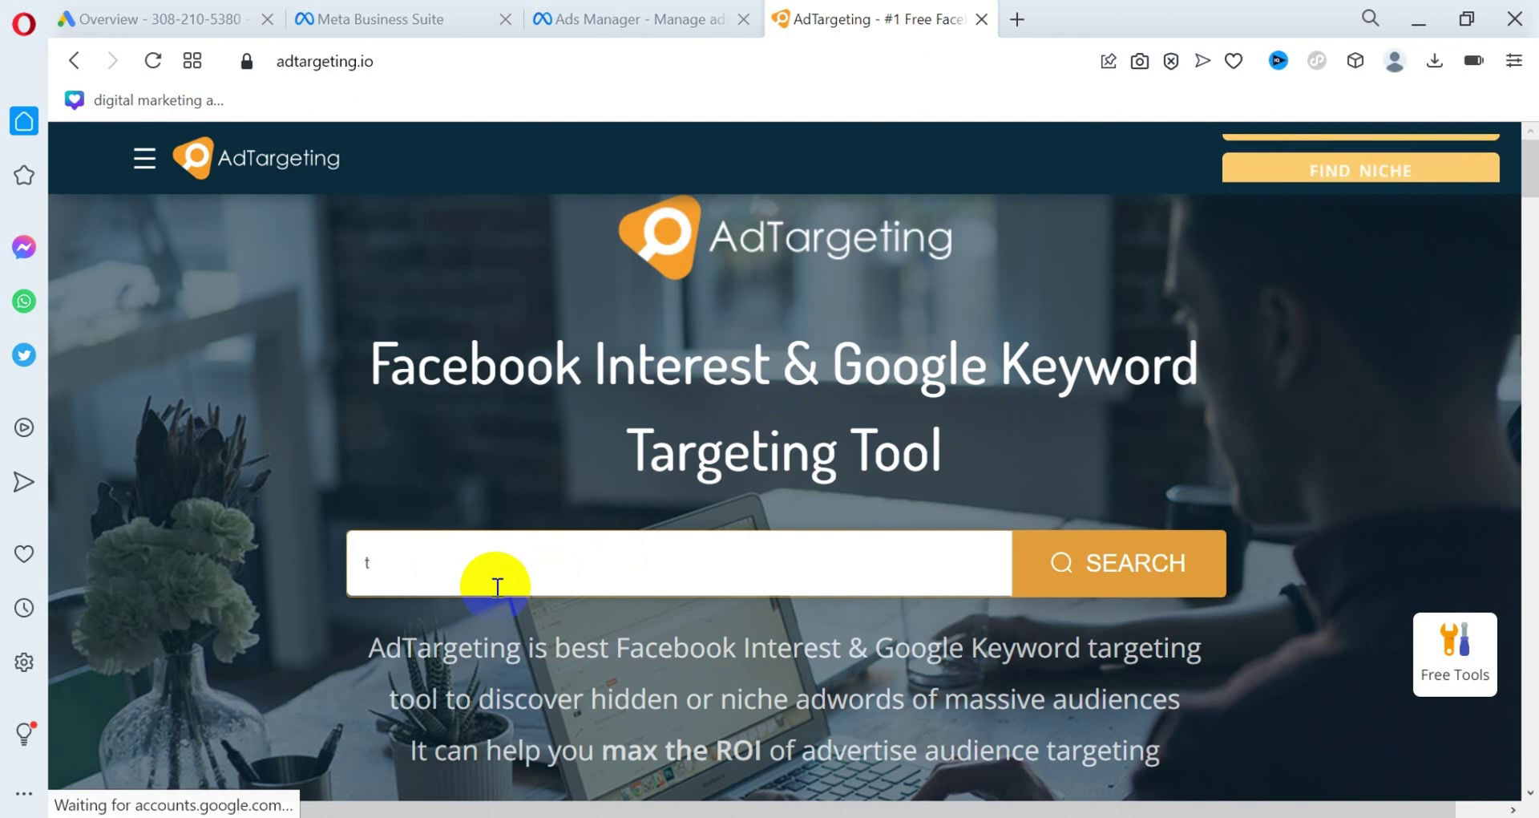
{"action": "type", "text": "-shi"}
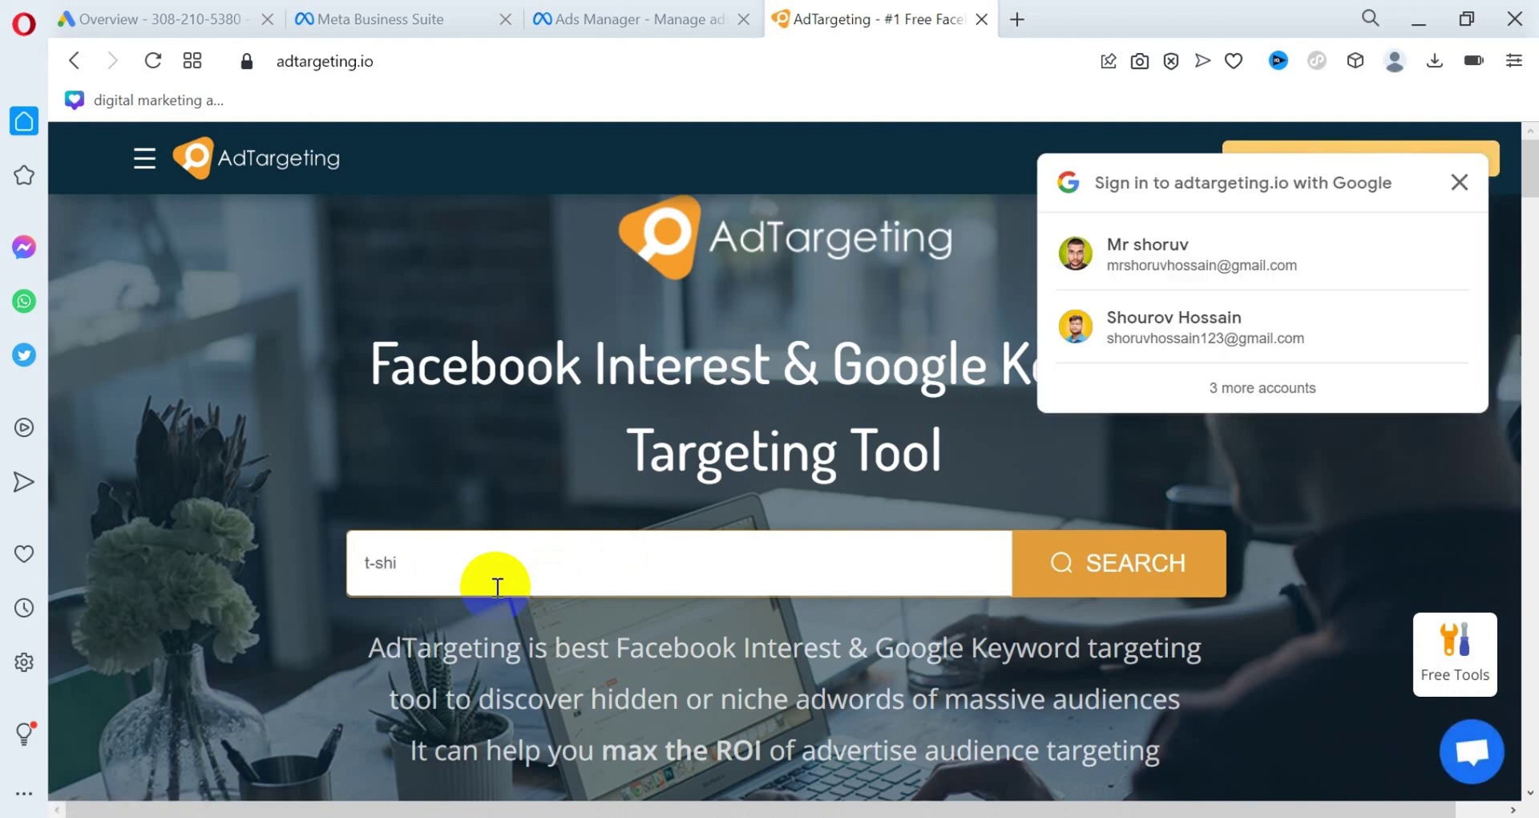
{"action": "left_click", "coordinate": [494, 579]}
{"action": "type", "text": "r"}
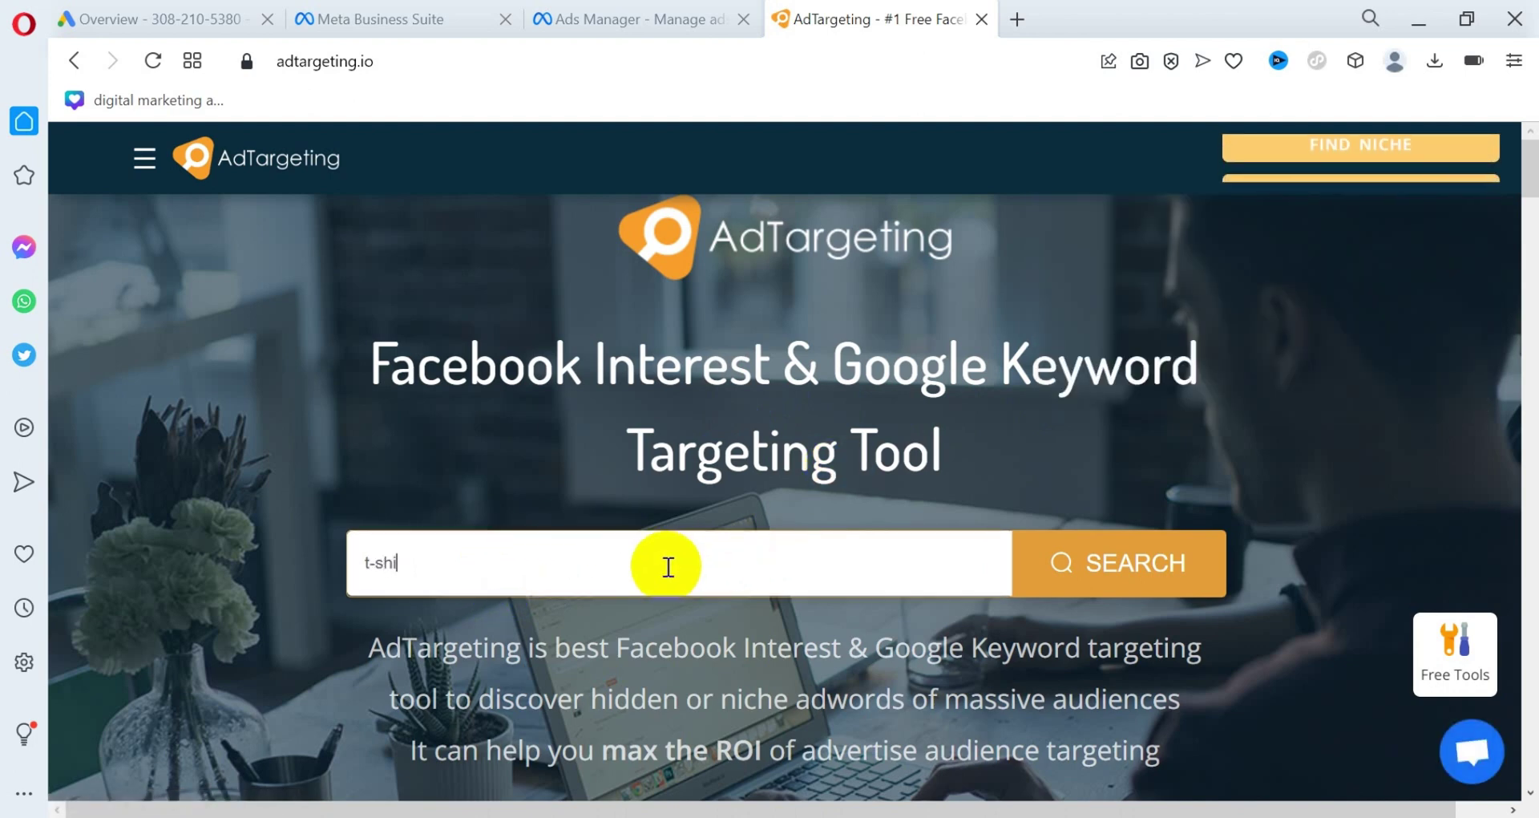
{"action": "type", "text": "t"}
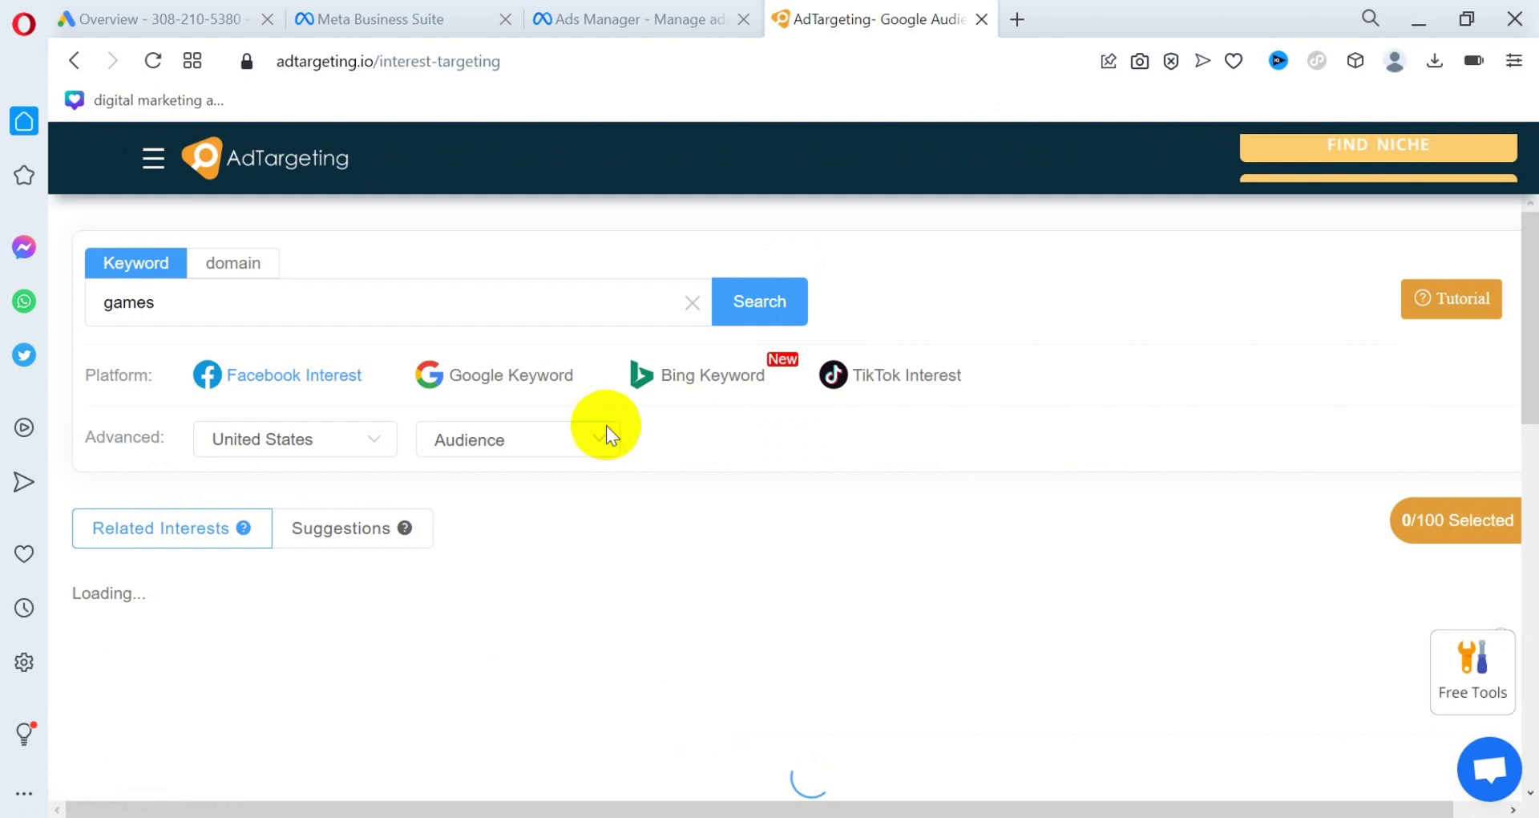
Dismiss the Google sign-in prompt and look through the related Facebook interests for the keyword "games"
{"action": "scroll", "coordinate": [348, 380], "scroll_direction": "down", "scroll_amount": 8}
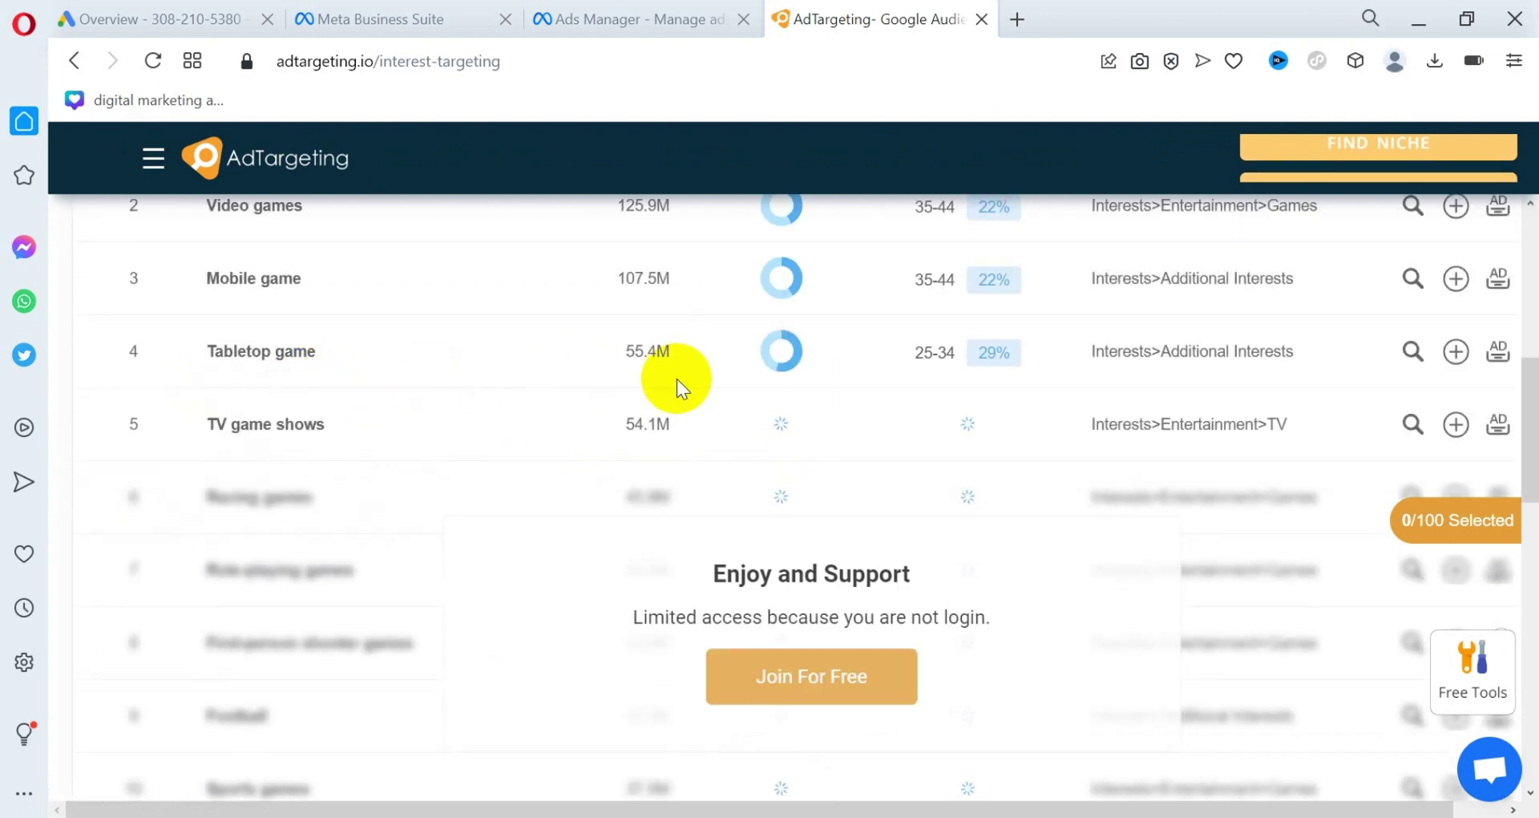
{"action": "scroll", "coordinate": [550, 385], "scroll_direction": "up", "scroll_amount": 5}
{"action": "scroll", "coordinate": [861, 430], "scroll_direction": "up", "scroll_amount": 1}
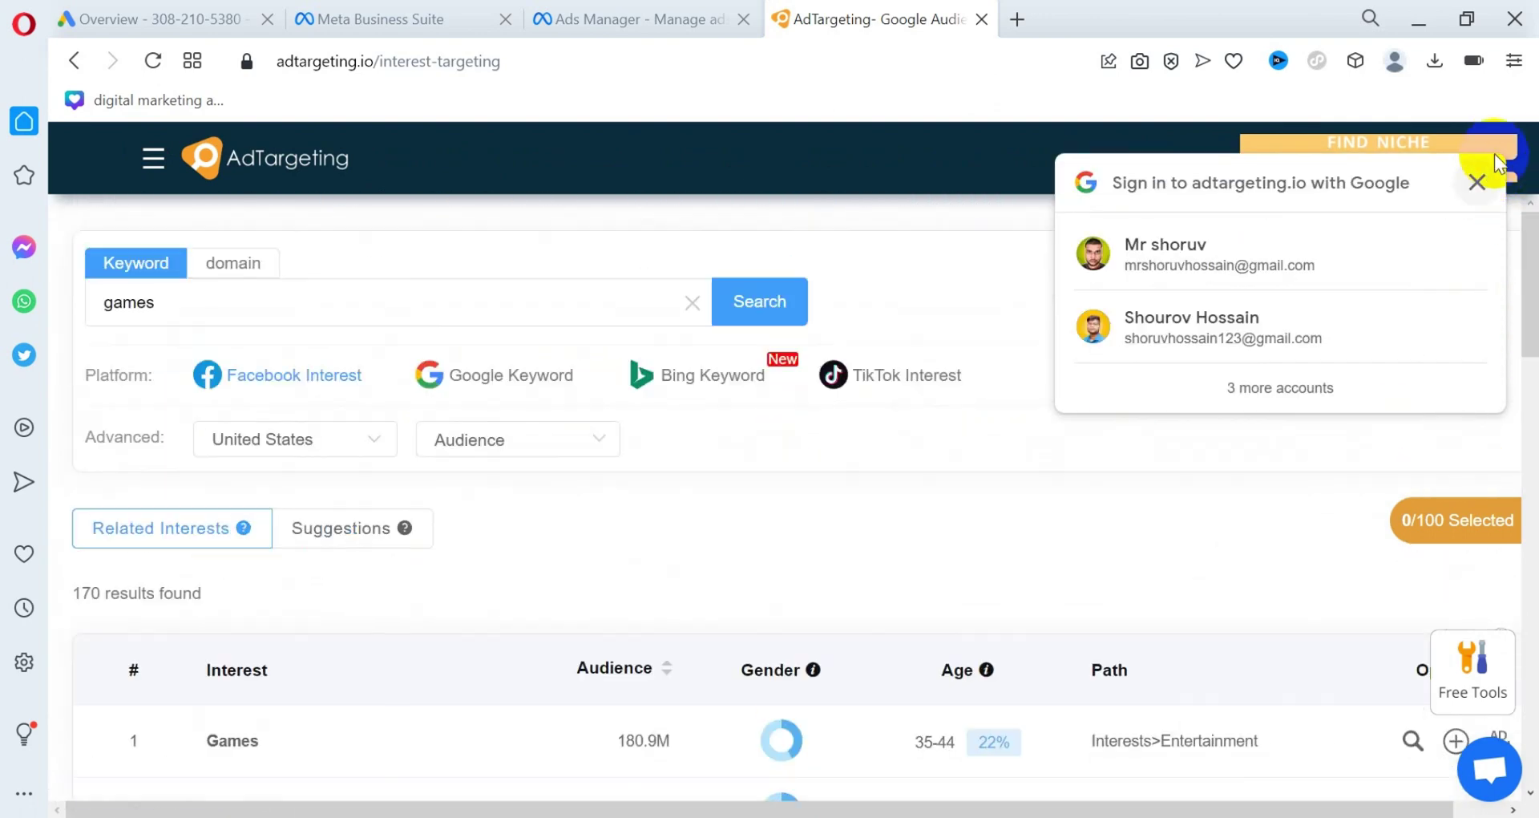
{"action": "left_click", "coordinate": [1477, 182]}
{"action": "scroll", "coordinate": [782, 565], "scroll_direction": "down", "scroll_amount": 4}
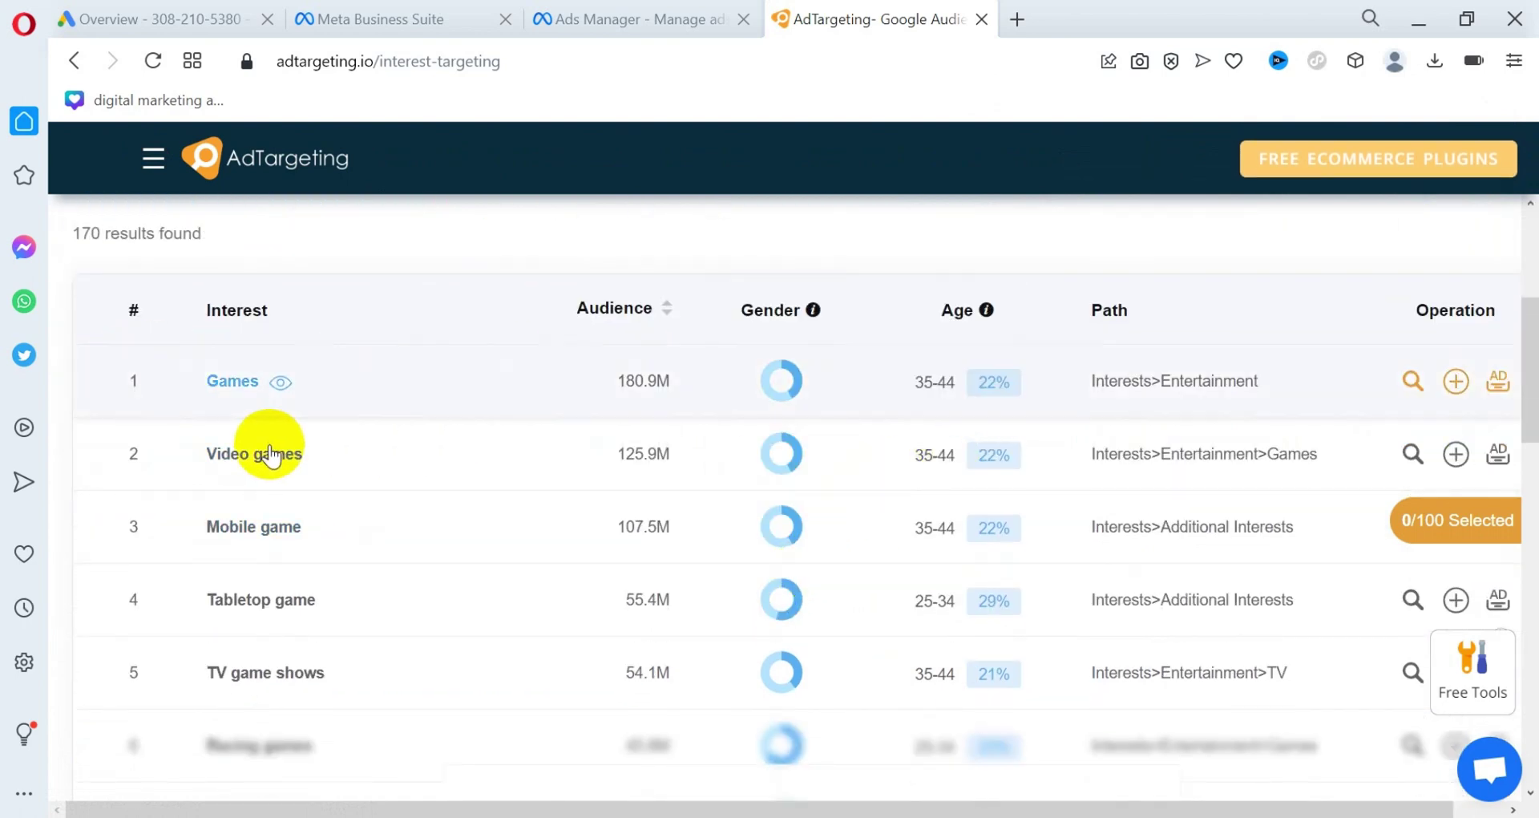
{"action": "scroll", "coordinate": [483, 431], "scroll_direction": "down", "scroll_amount": 15}
{"action": "scroll", "coordinate": [482, 431], "scroll_direction": "up", "scroll_amount": 15}
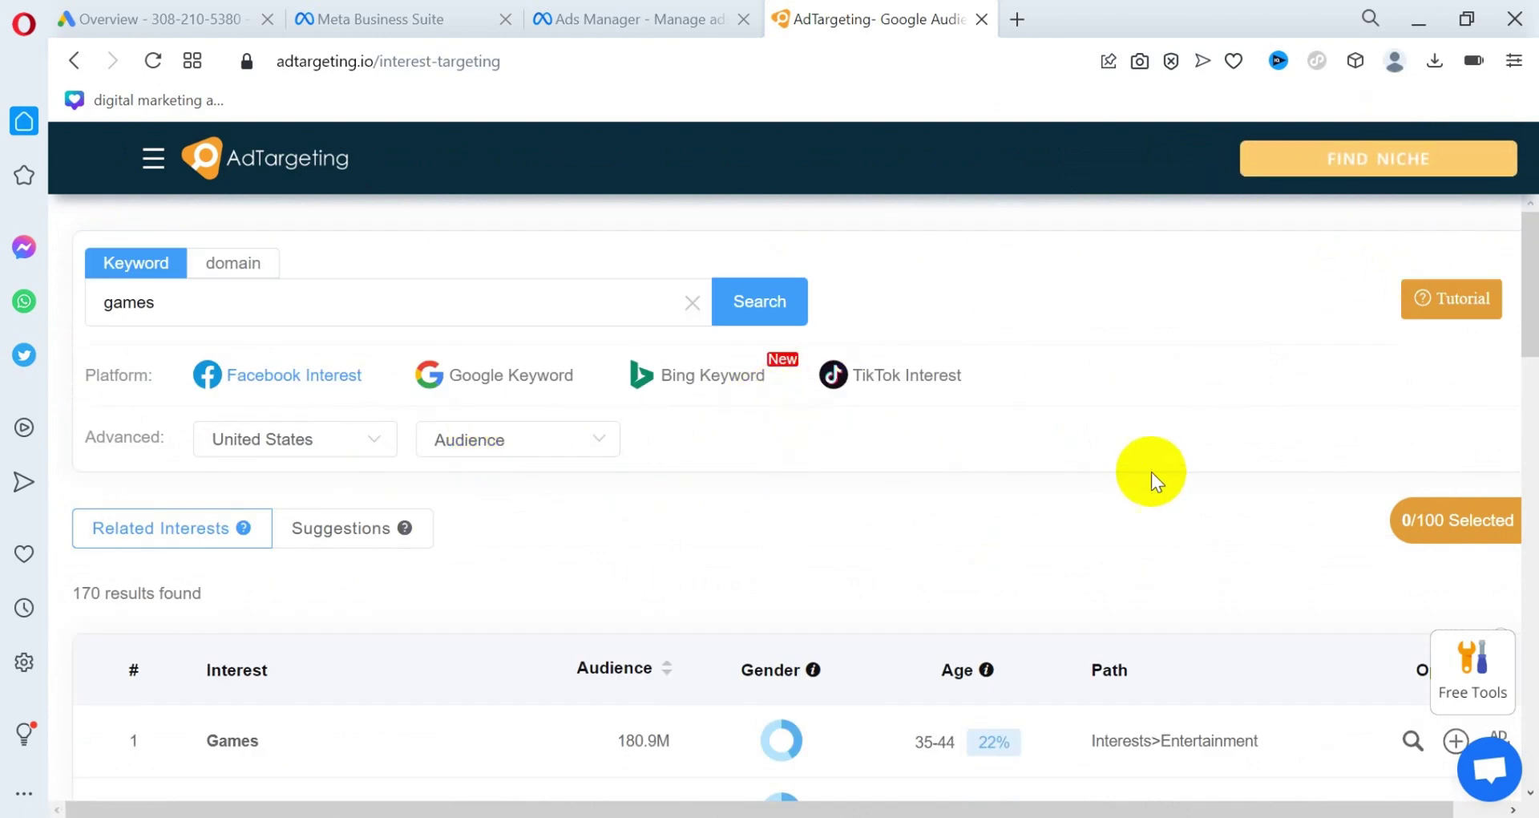
{"action": "scroll", "coordinate": [675, 474], "scroll_direction": "down", "scroll_amount": 10}
{"action": "scroll", "coordinate": [709, 477], "scroll_direction": "up", "scroll_amount": 10}
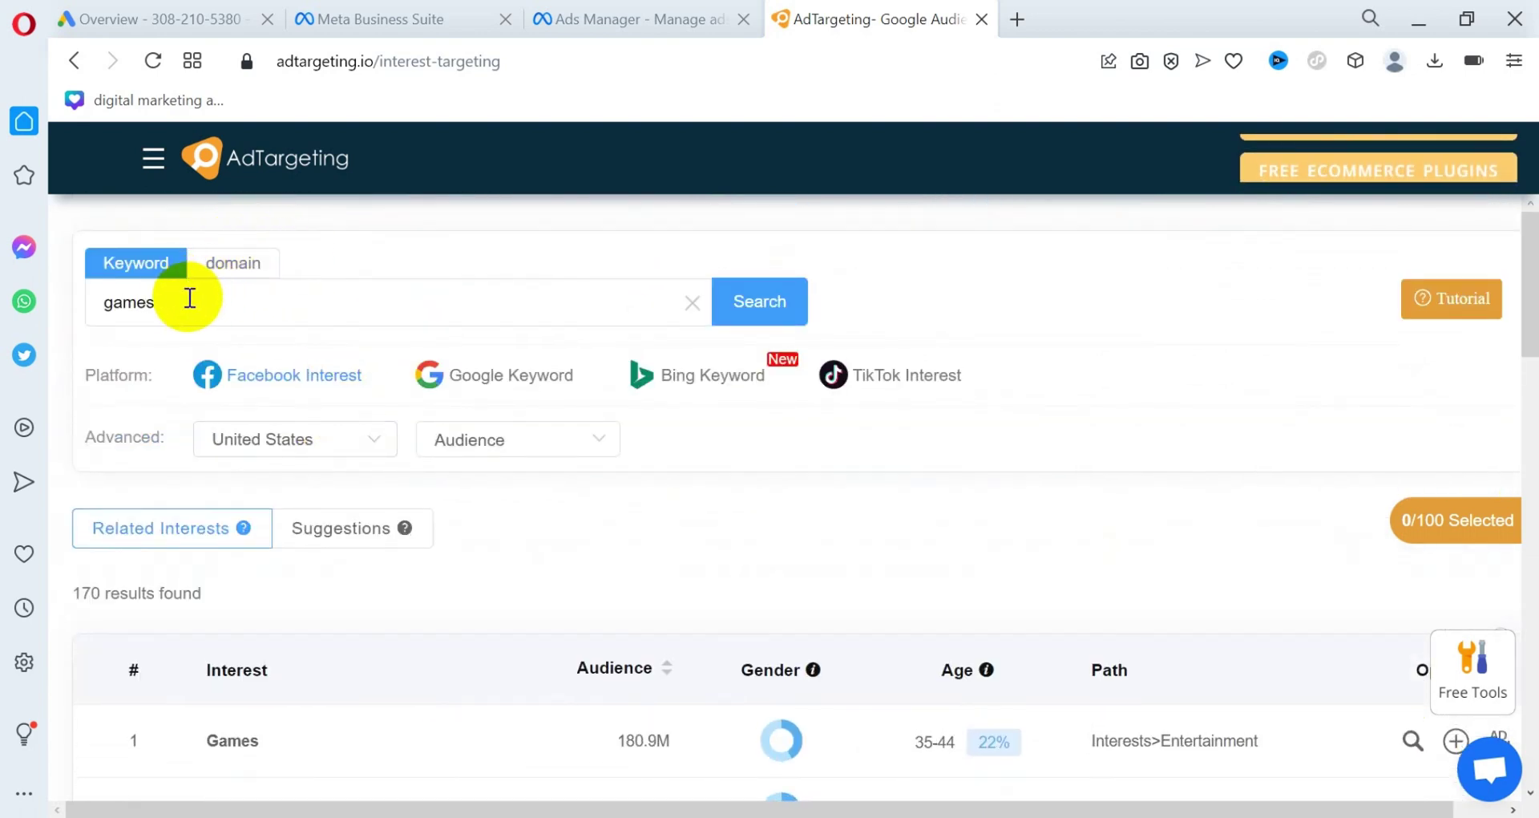
Replace the keyword "games" with "t-shirt" in the interest search
{"action": "left_click_drag", "start_coordinate": [189, 302], "coordinate": [68, 306]}
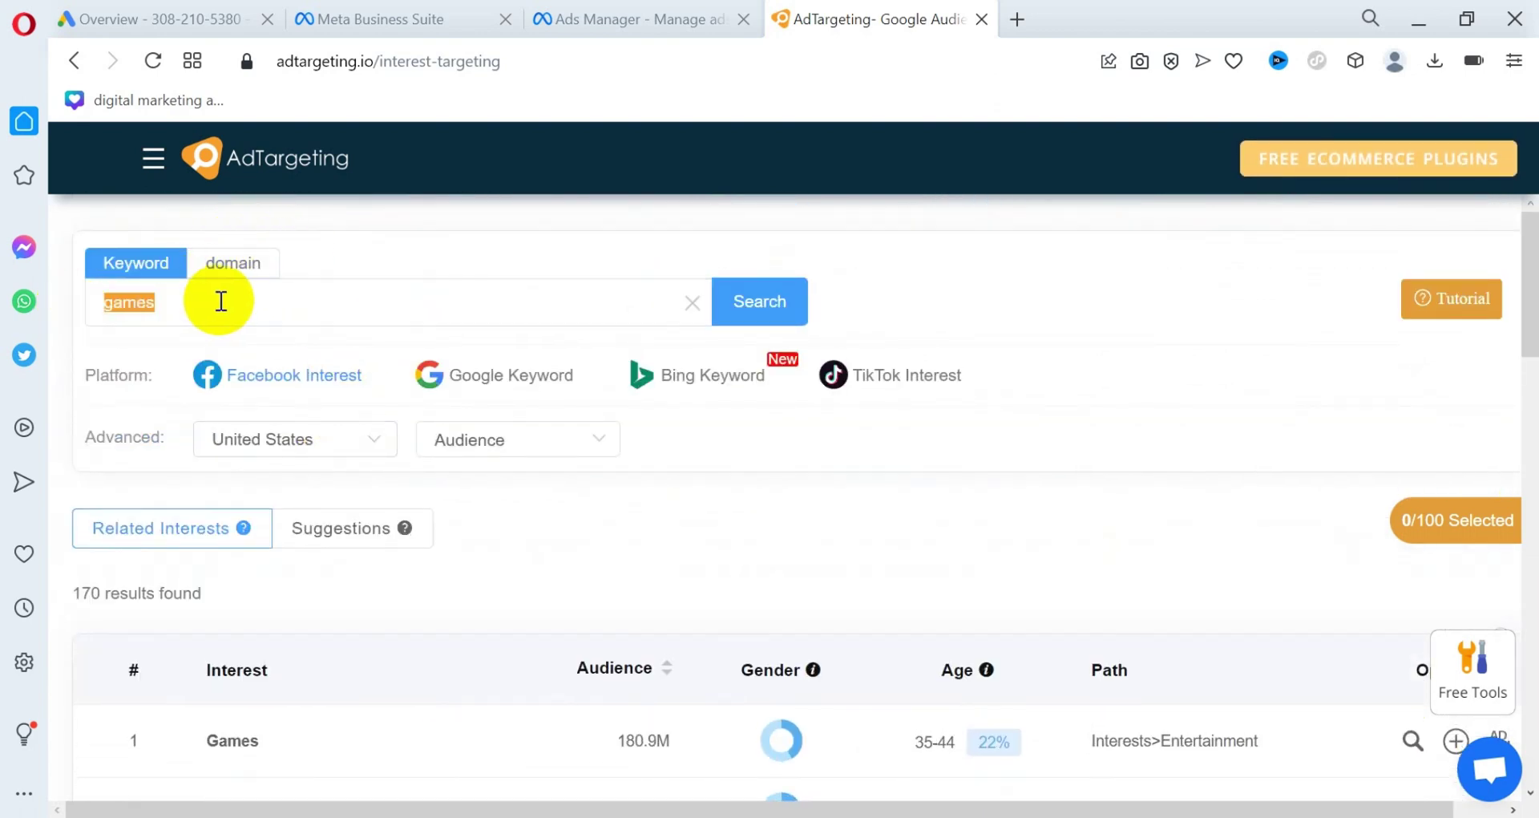
{"action": "type", "text": "t-shirt"}
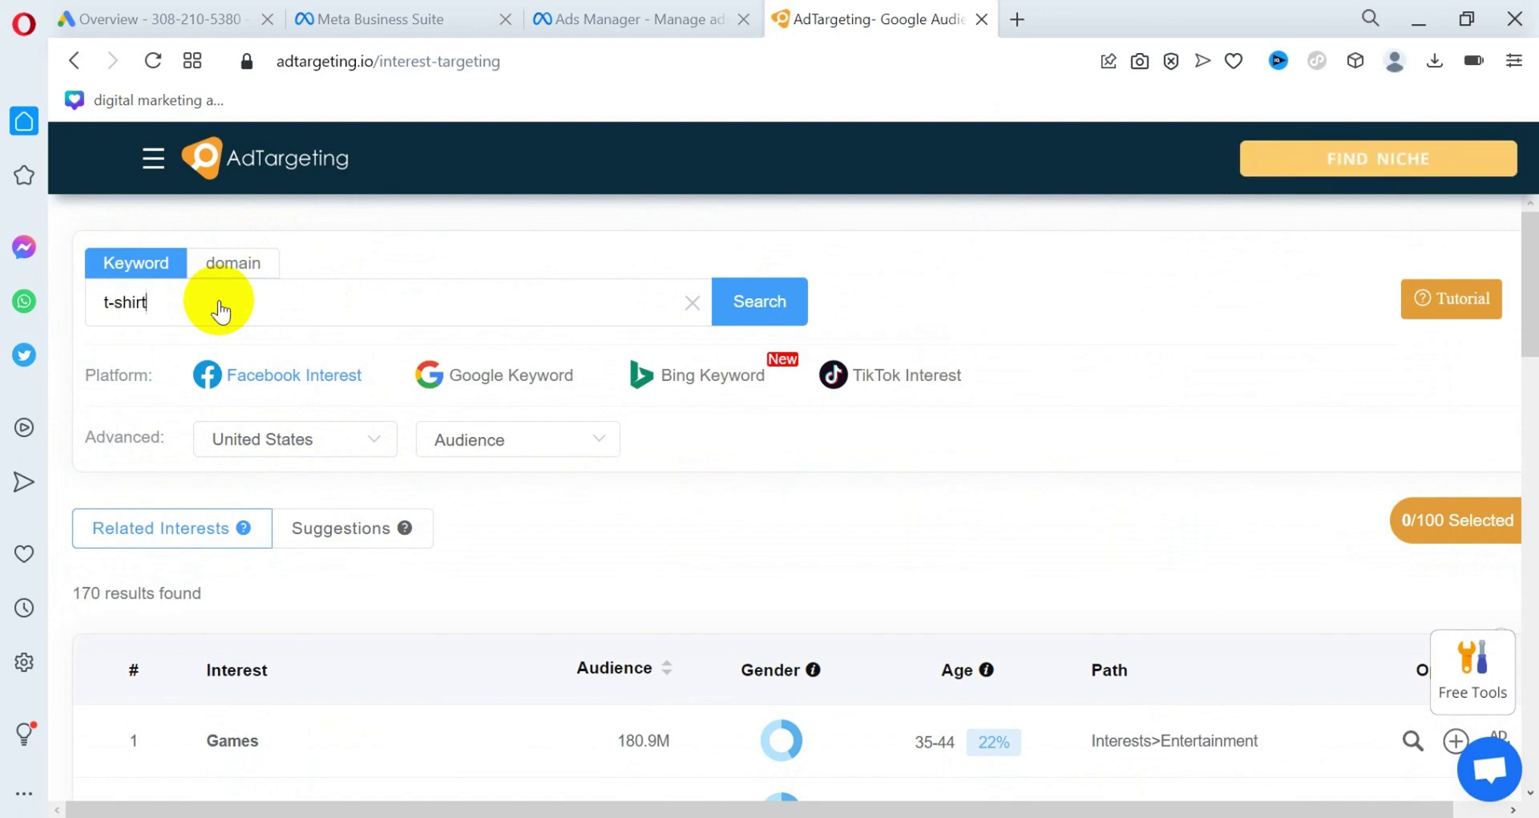
Examine the related interests table's audience, gender, age and path columns along with the platform options above it
{"action": "scroll", "coordinate": [220, 311], "scroll_direction": "down", "scroll_amount": 8}
{"action": "scroll", "coordinate": [321, 353], "scroll_direction": "up", "scroll_amount": 7}
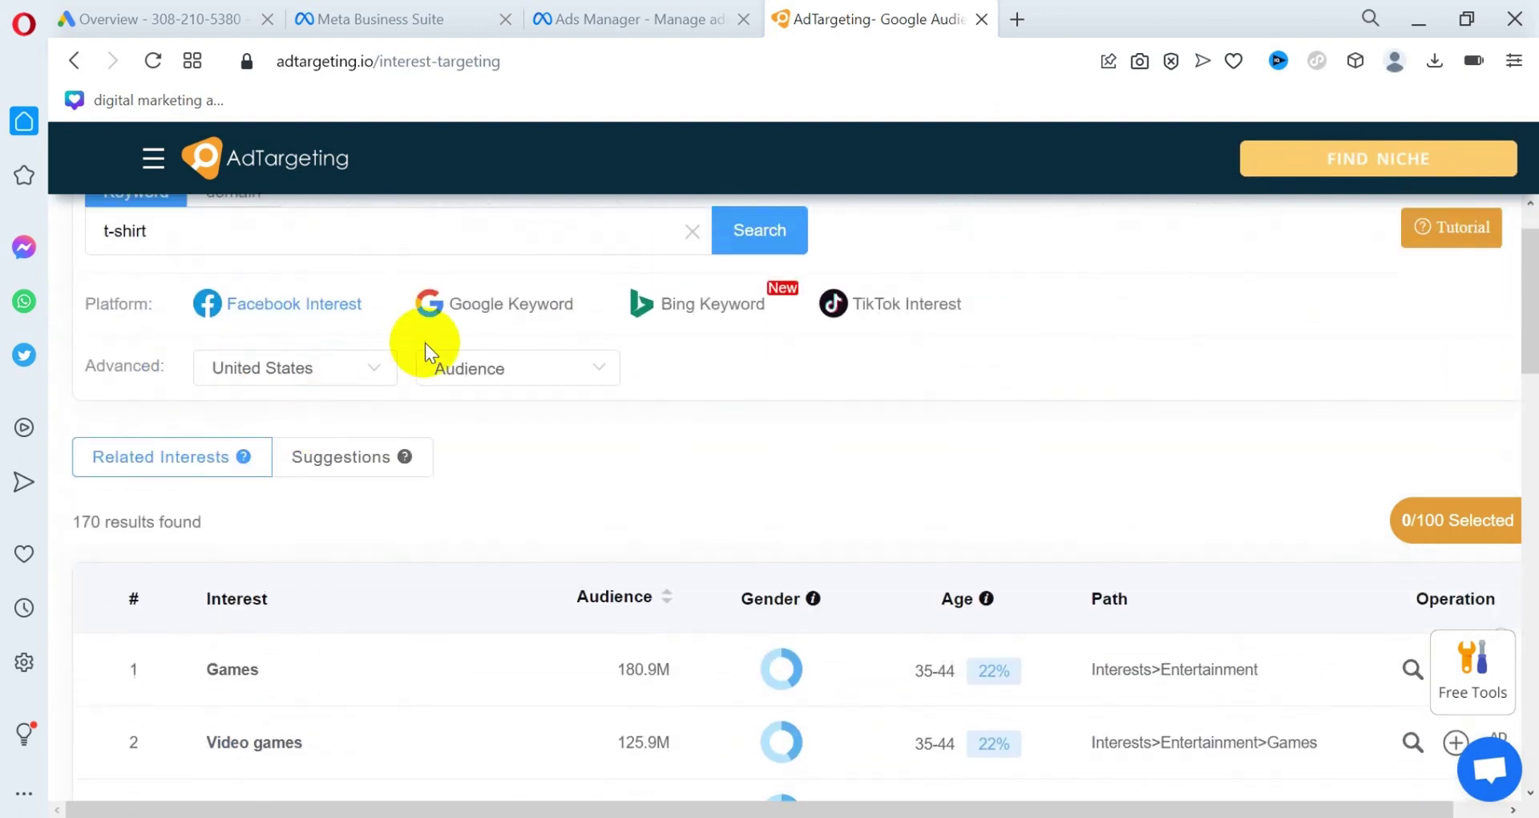
{"action": "scroll", "coordinate": [750, 276], "scroll_direction": "down", "scroll_amount": 6}
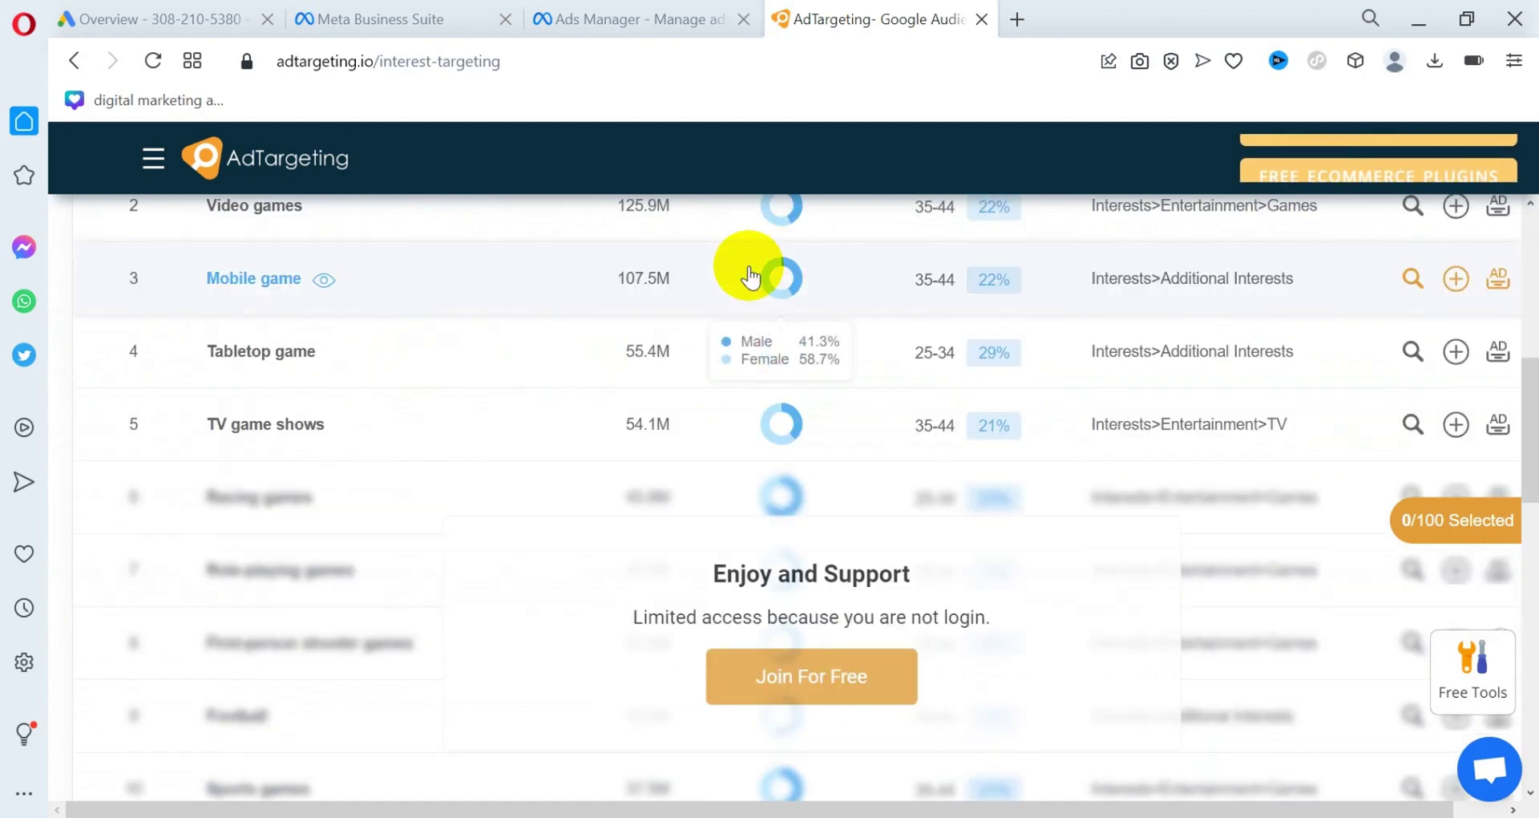
{"action": "scroll", "coordinate": [376, 365], "scroll_direction": "up", "scroll_amount": 6}
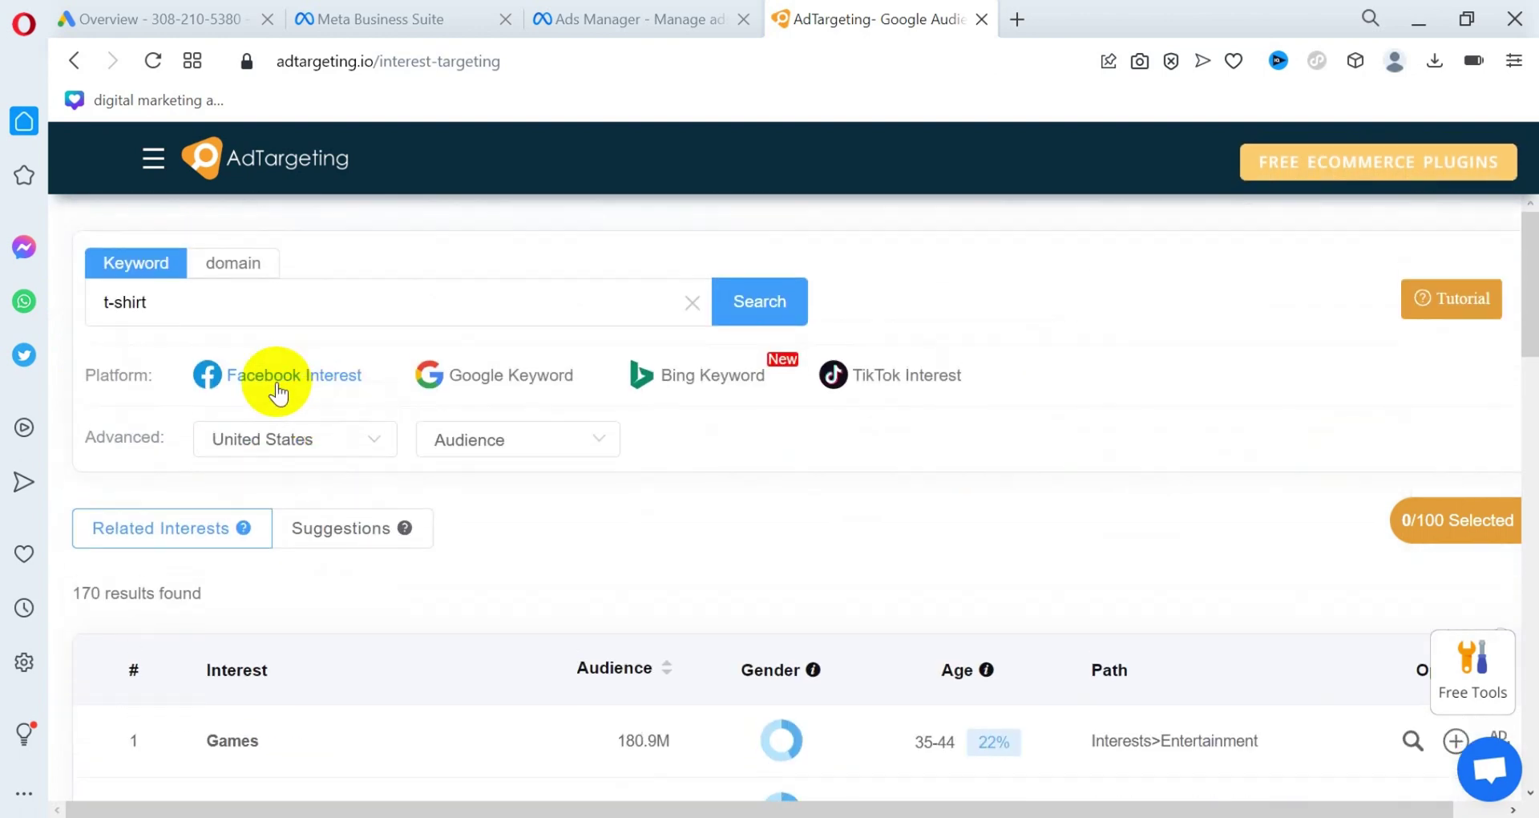
{"action": "scroll", "coordinate": [413, 369], "scroll_direction": "down", "scroll_amount": 15}
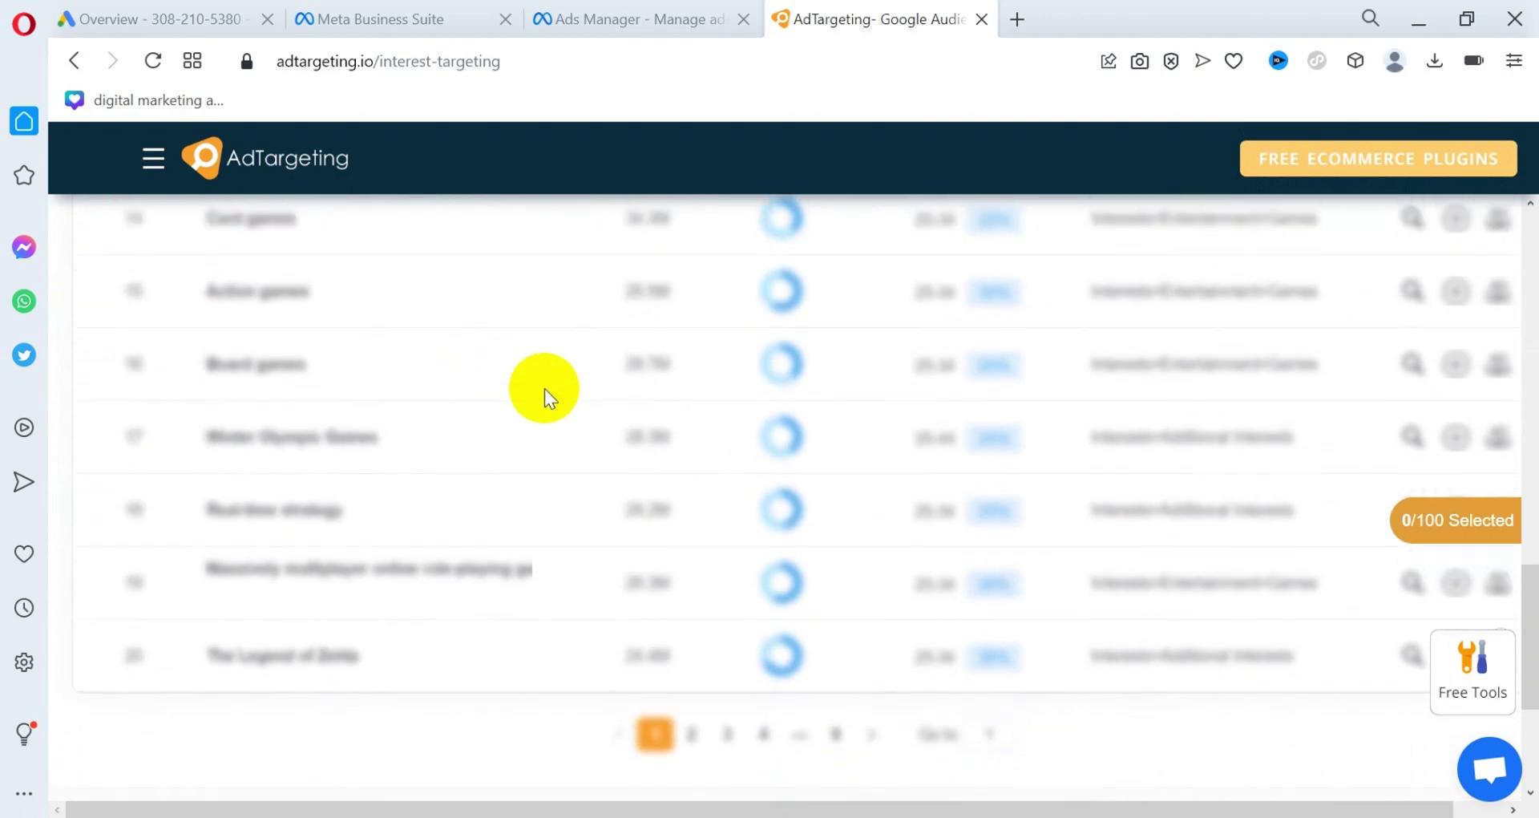
{"action": "scroll", "coordinate": [1228, 457], "scroll_direction": "up", "scroll_amount": 15}
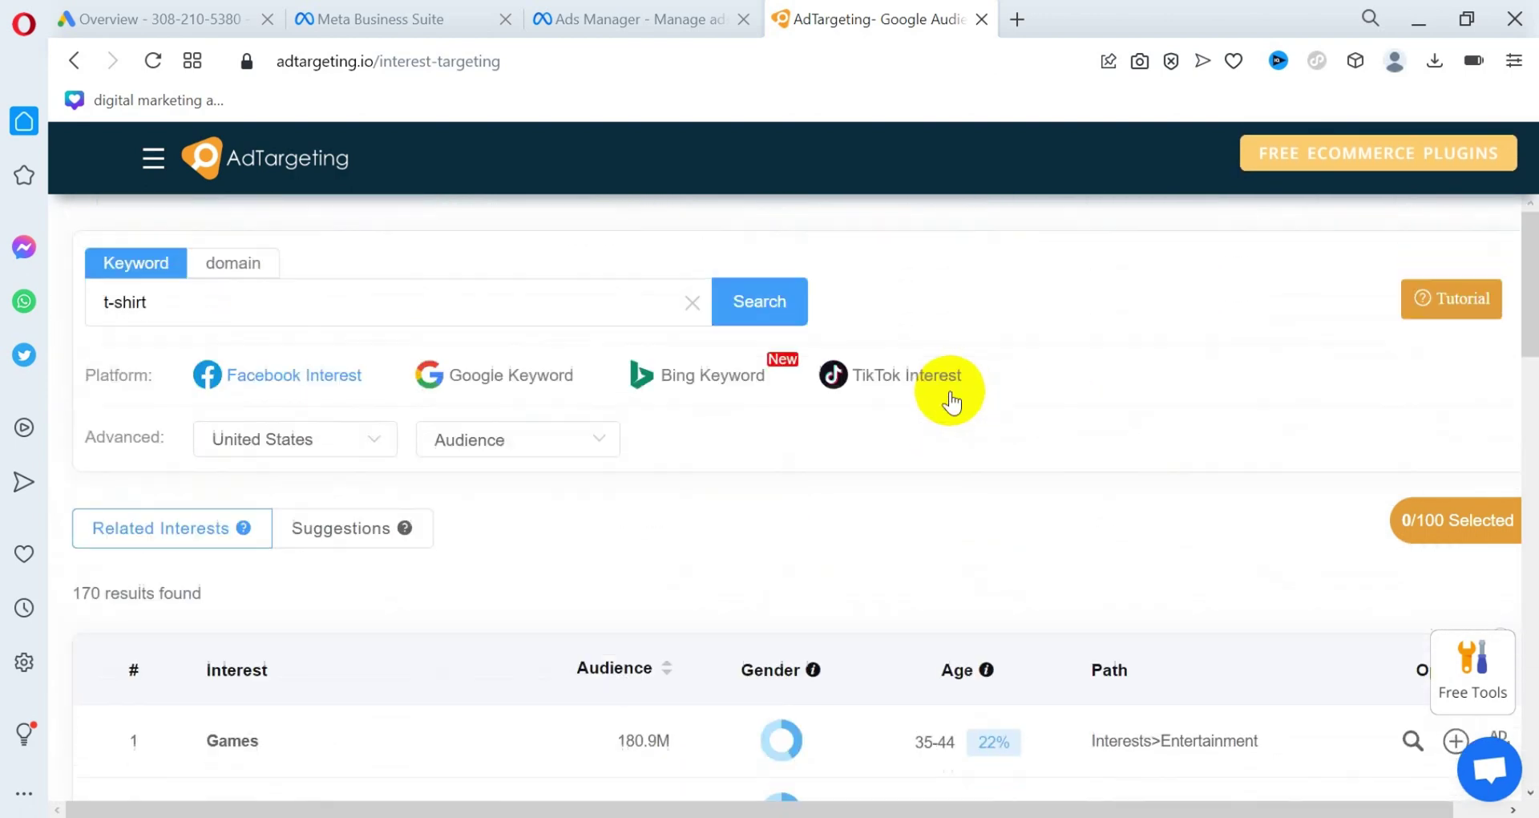
{"action": "scroll", "coordinate": [573, 472], "scroll_direction": "down", "scroll_amount": 6}
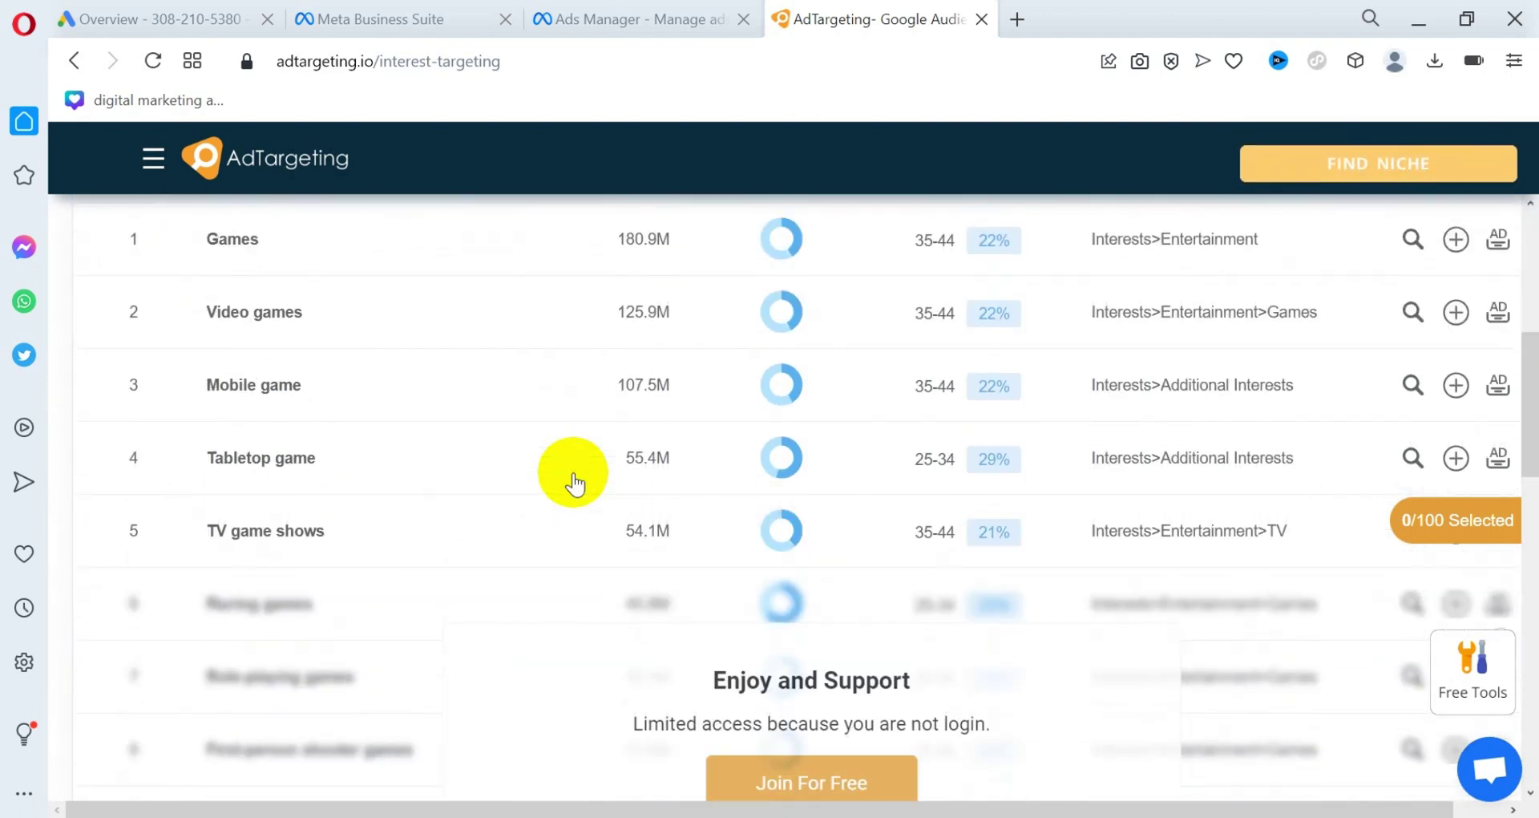
{"action": "scroll", "coordinate": [566, 477], "scroll_direction": "up", "scroll_amount": 6}
{"action": "left_click", "coordinate": [108, 309]}
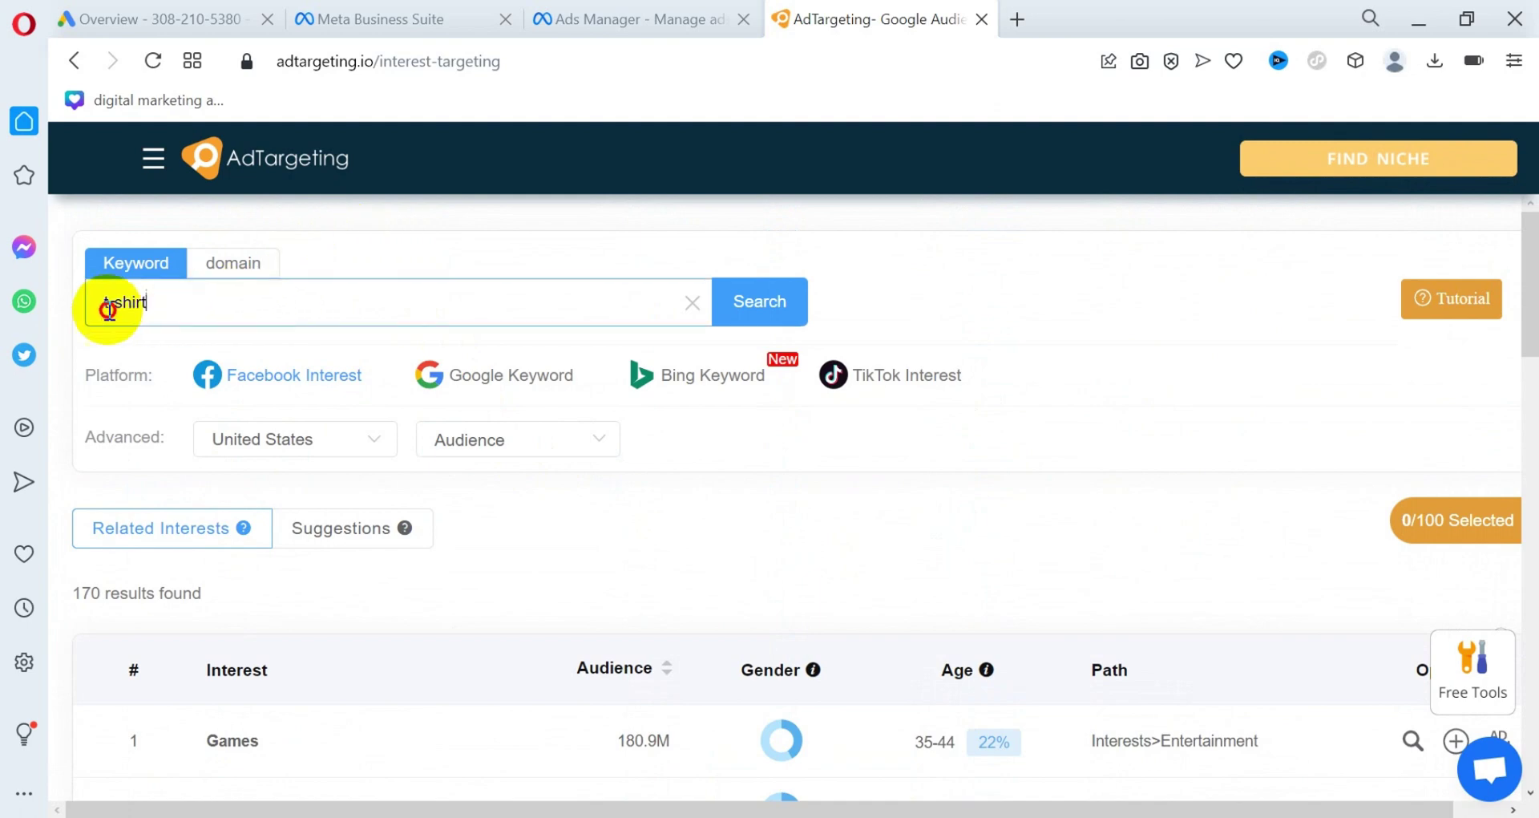
{"action": "scroll", "coordinate": [470, 436], "scroll_direction": "down", "scroll_amount": 5}
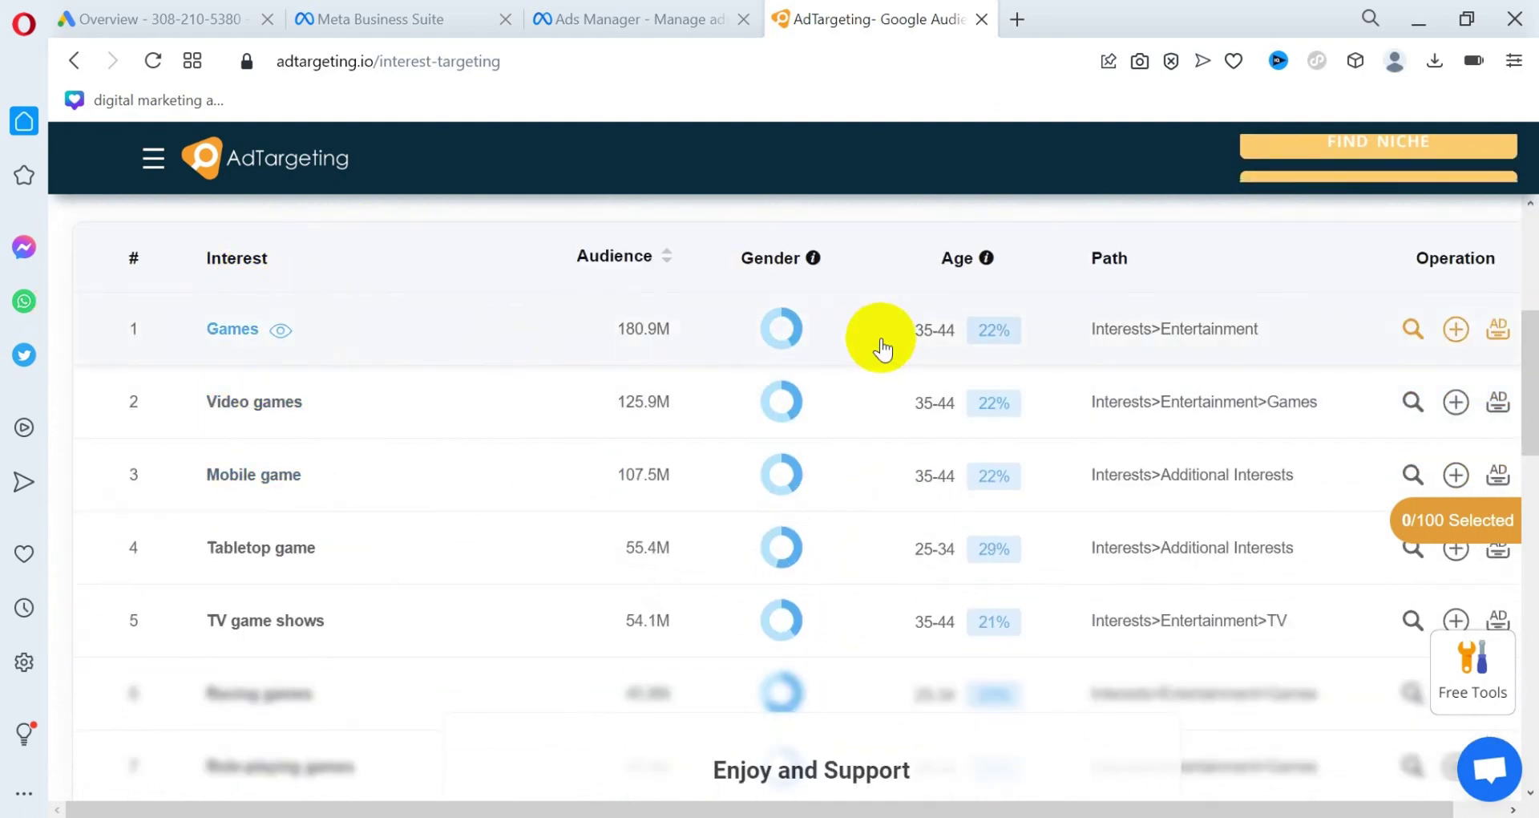
Check the age and gender breakdown of the top listed interests and look through the remaining rows of the results
{"action": "mouse_move", "coordinate": [934, 333]}
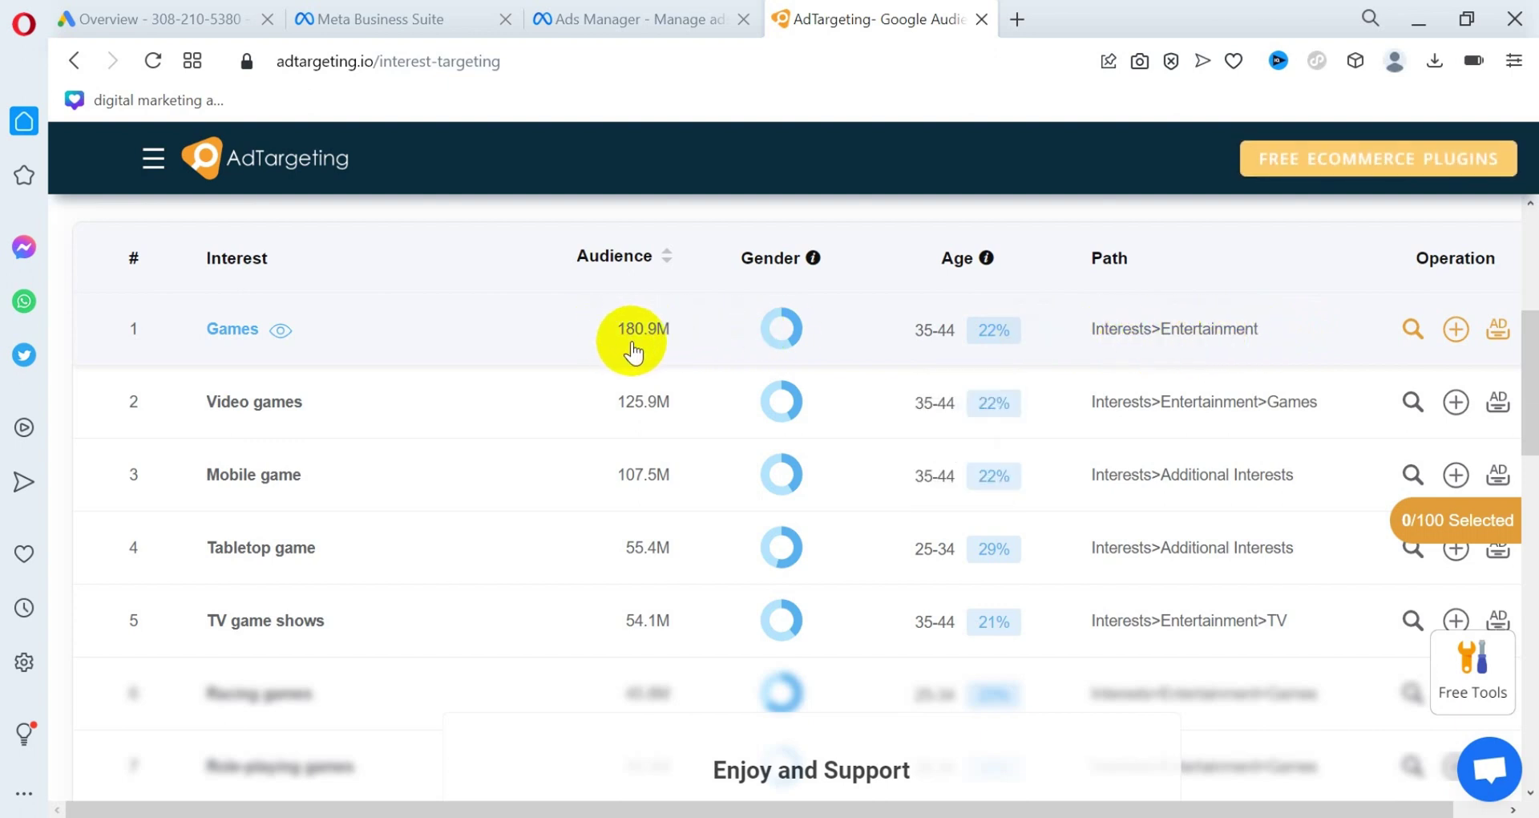
{"action": "scroll", "coordinate": [840, 420], "scroll_direction": "down", "scroll_amount": 3}
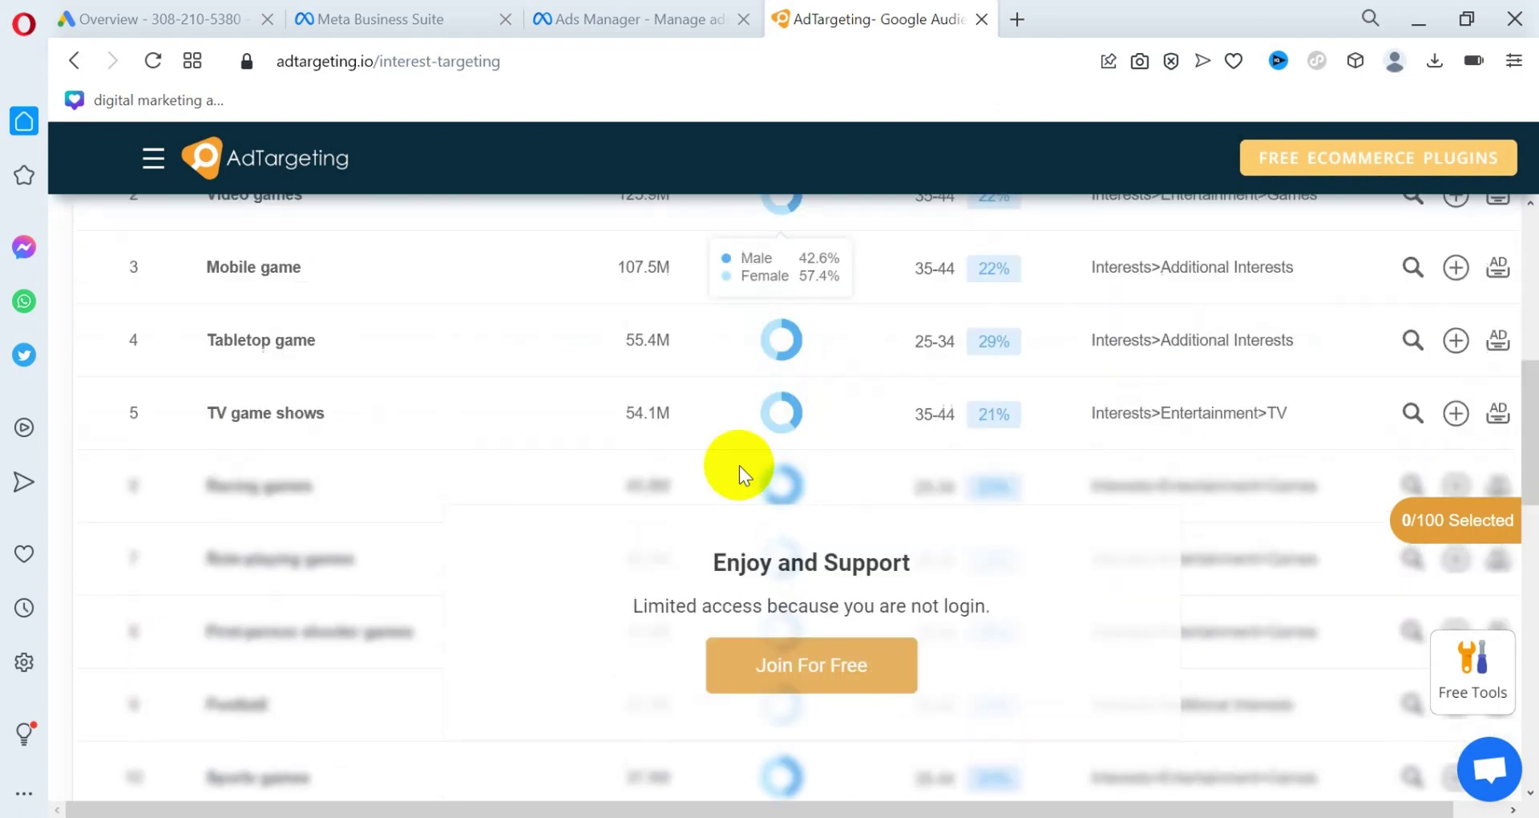
{"action": "scroll", "coordinate": [739, 465], "scroll_direction": "up", "scroll_amount": 9}
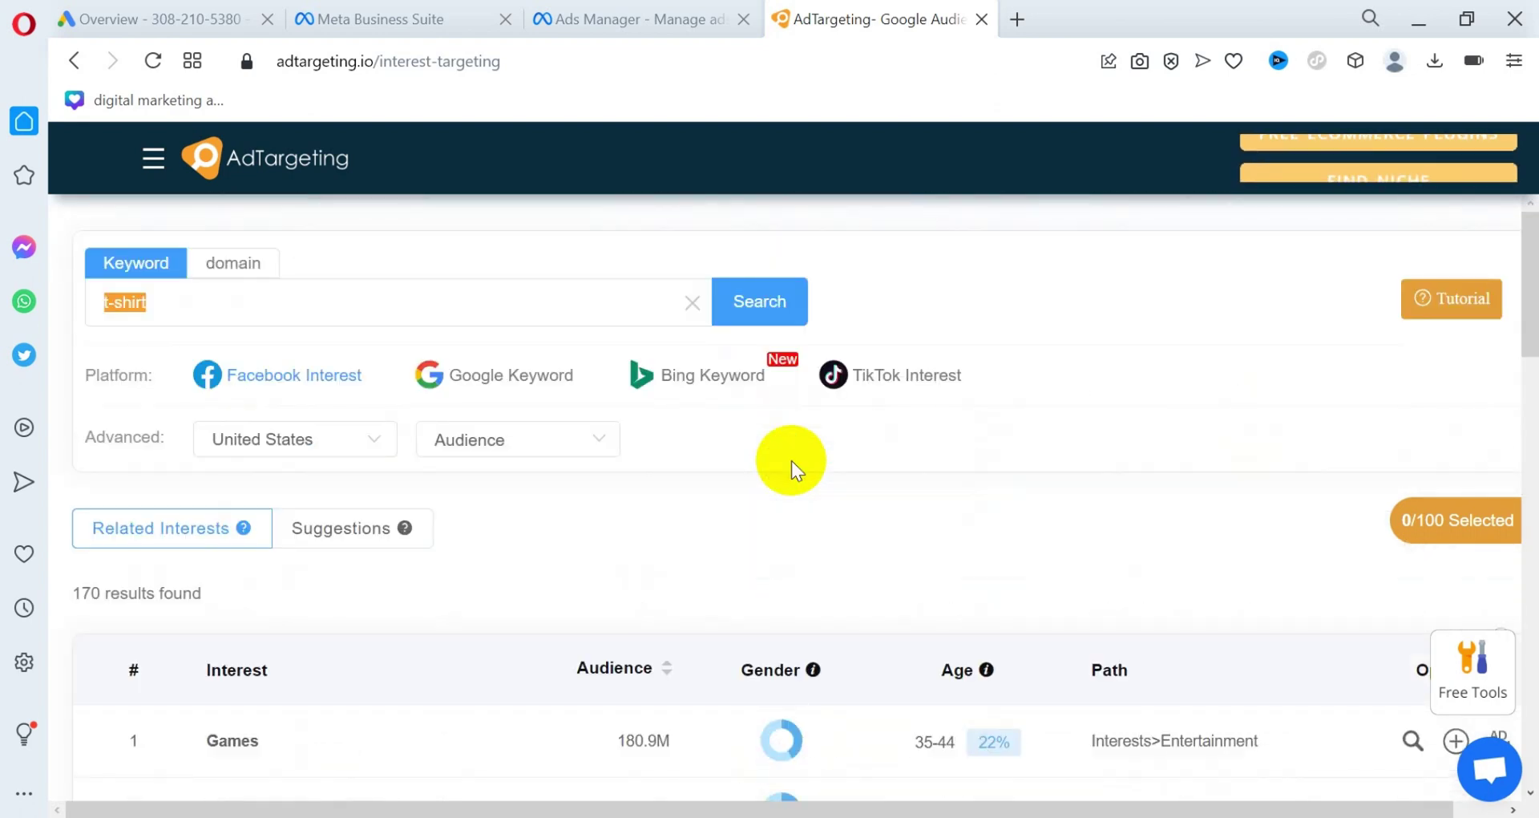
{"action": "scroll", "coordinate": [791, 460], "scroll_direction": "down", "scroll_amount": 10}
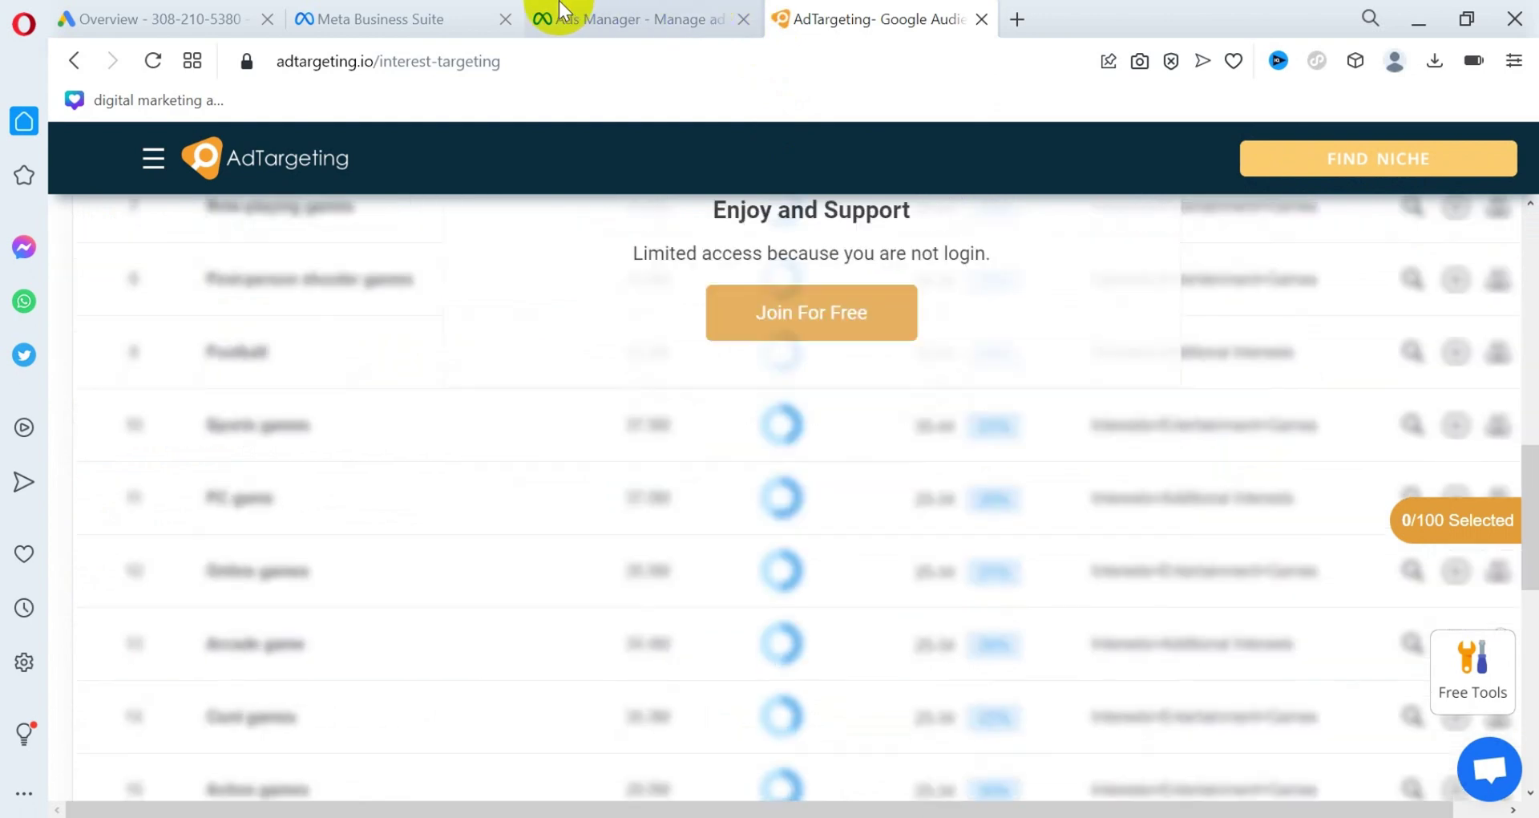
Return to Ads Manager and review the new traffic ad set's audience section, from custom audiences to the chosen detailed targeting
{"action": "left_click", "coordinate": [613, 17]}
{"action": "mouse_move", "coordinate": [842, 531]}
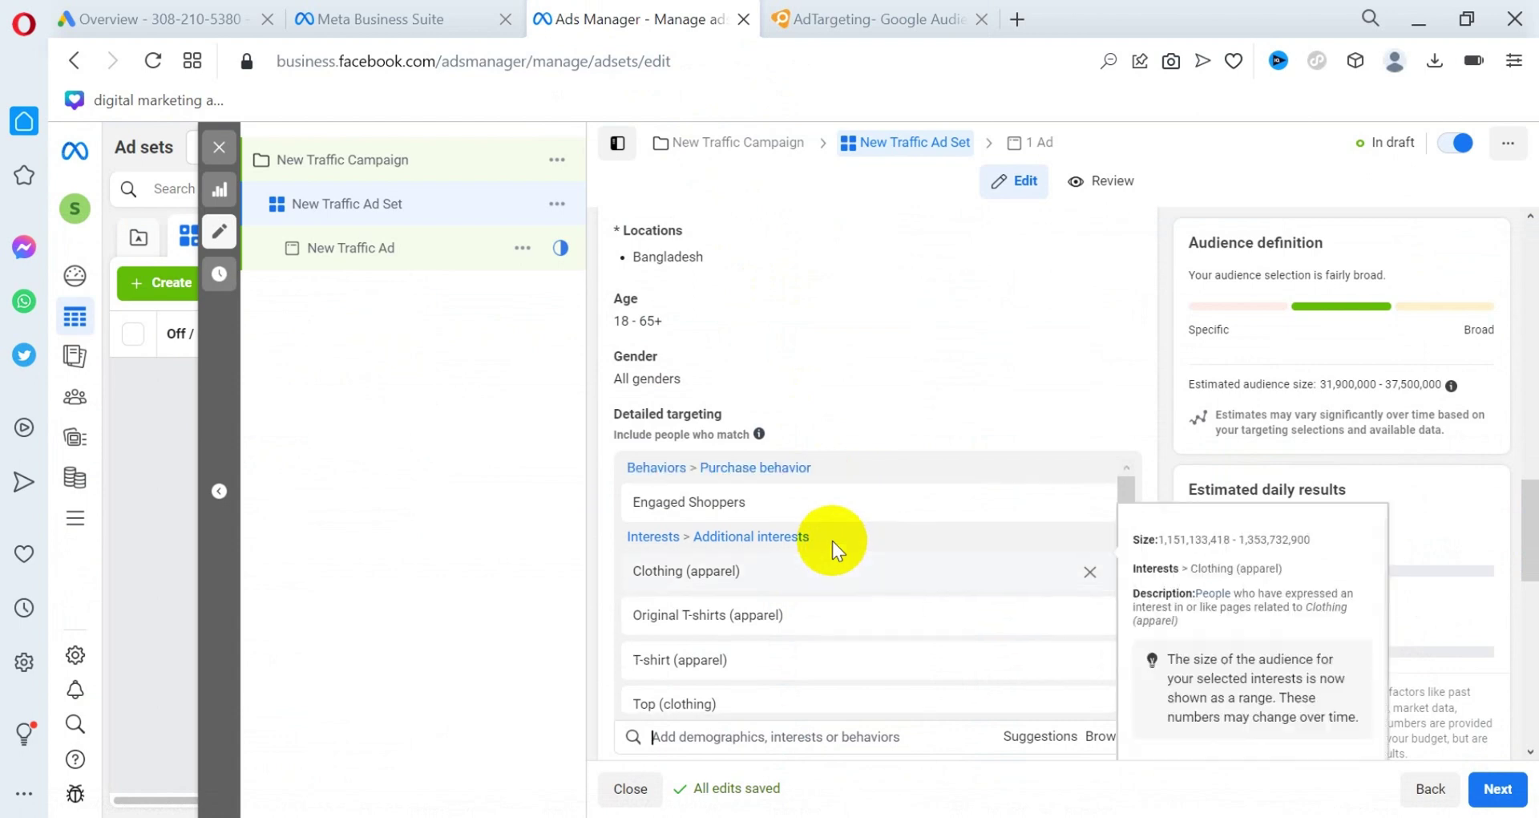
{"action": "scroll", "coordinate": [924, 401], "scroll_direction": "up", "scroll_amount": 5}
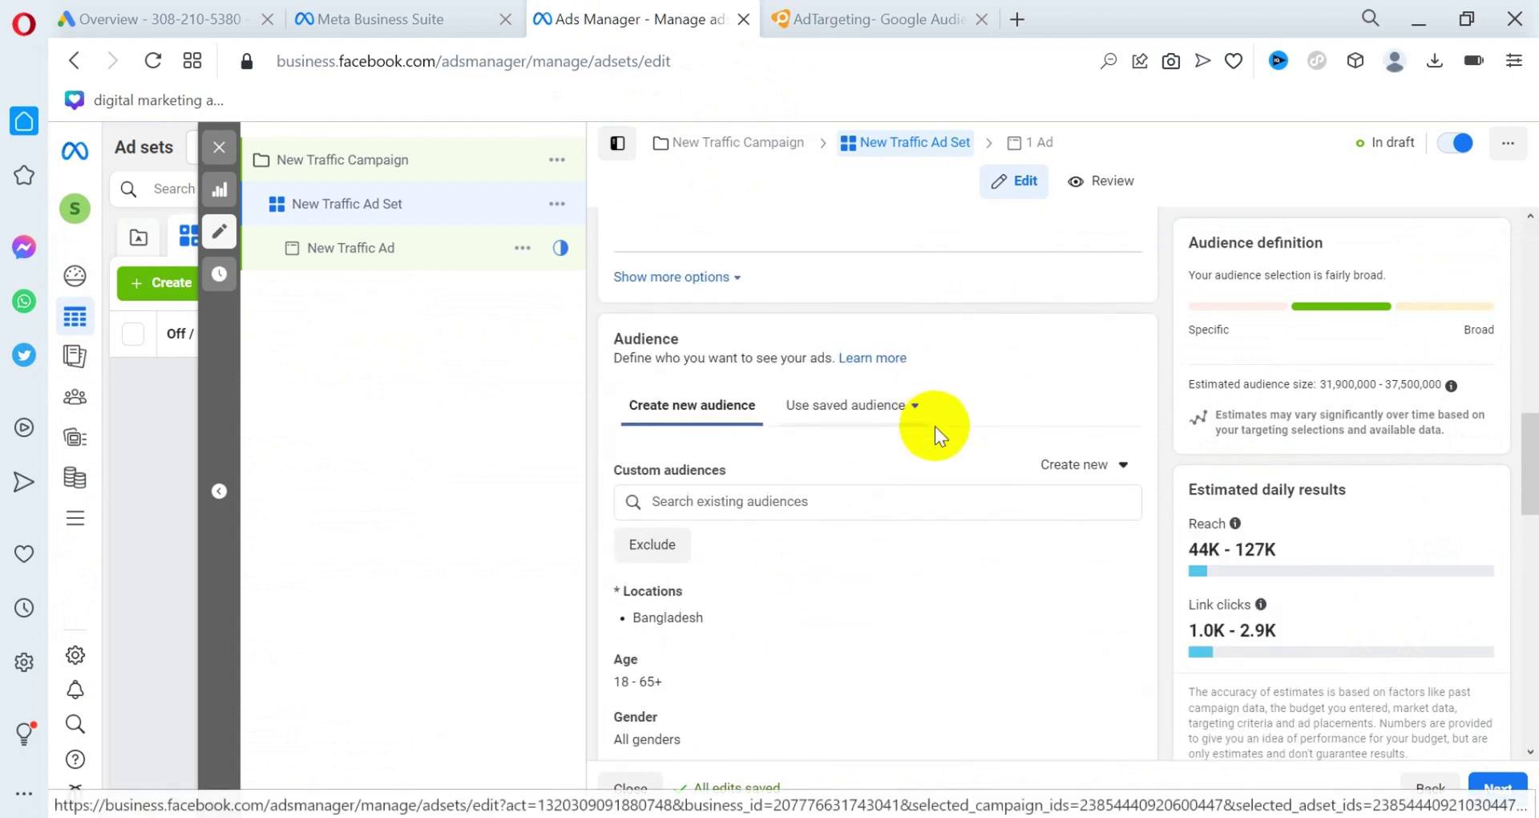
{"action": "scroll", "coordinate": [937, 450], "scroll_direction": "down", "scroll_amount": 5}
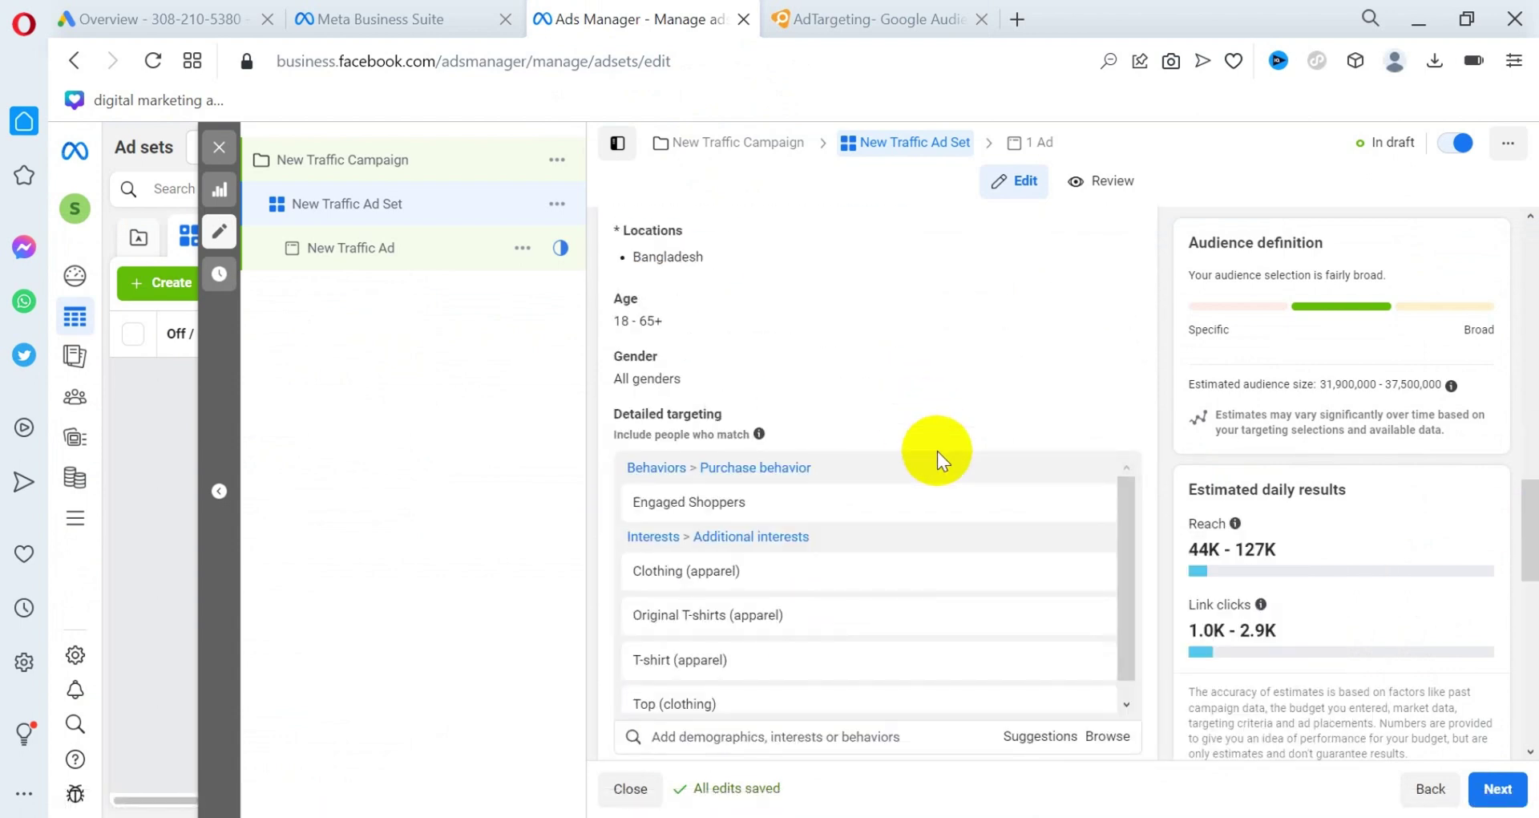